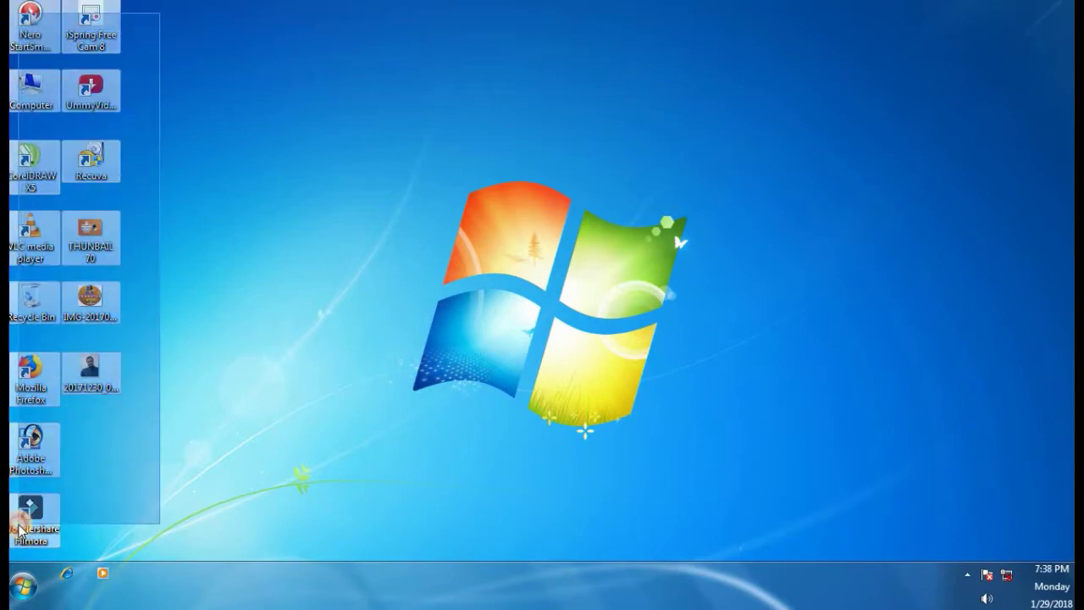
- Drag-select a group of desktop shortcuts, then clear the selection
{"action": "left_click", "coordinate": [237, 415]}
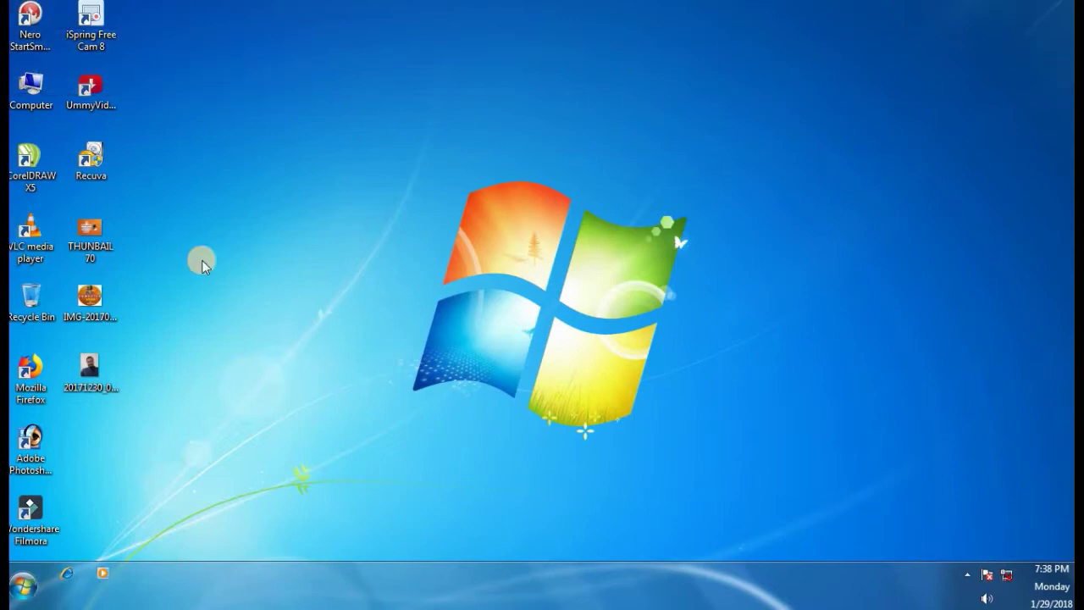
{"action": "left_click_drag", "start_coordinate": [163, 16], "coordinate": [20, 512]}
{"action": "left_click", "coordinate": [257, 465]}
- Open Personalization from the desktop and apply the Architecture theme, previewing its wallpaper
{"action": "right_click", "coordinate": [376, 221]}
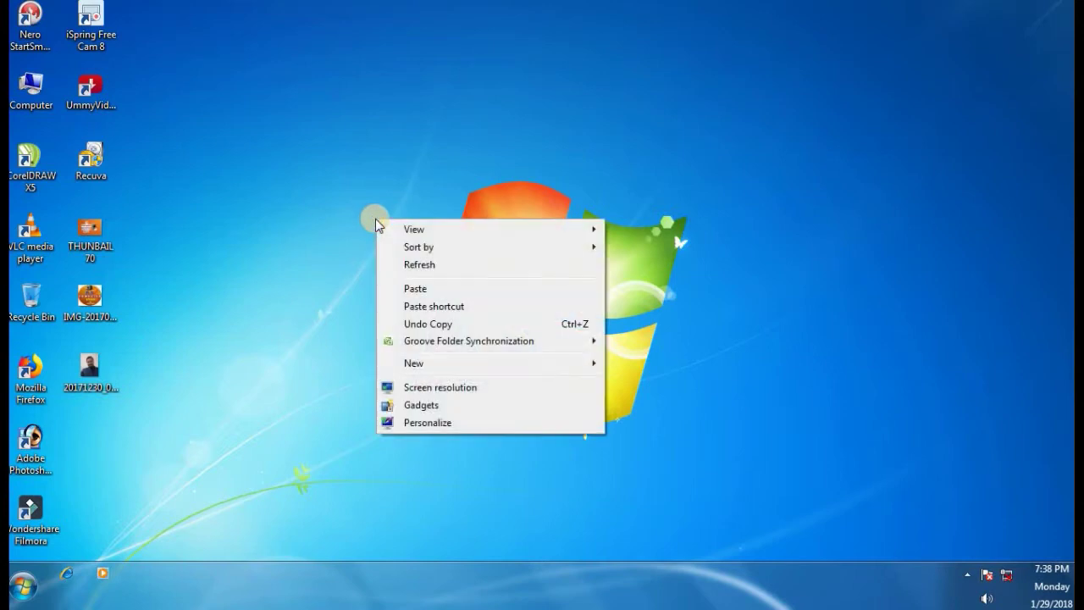
{"action": "left_click", "coordinate": [461, 422]}
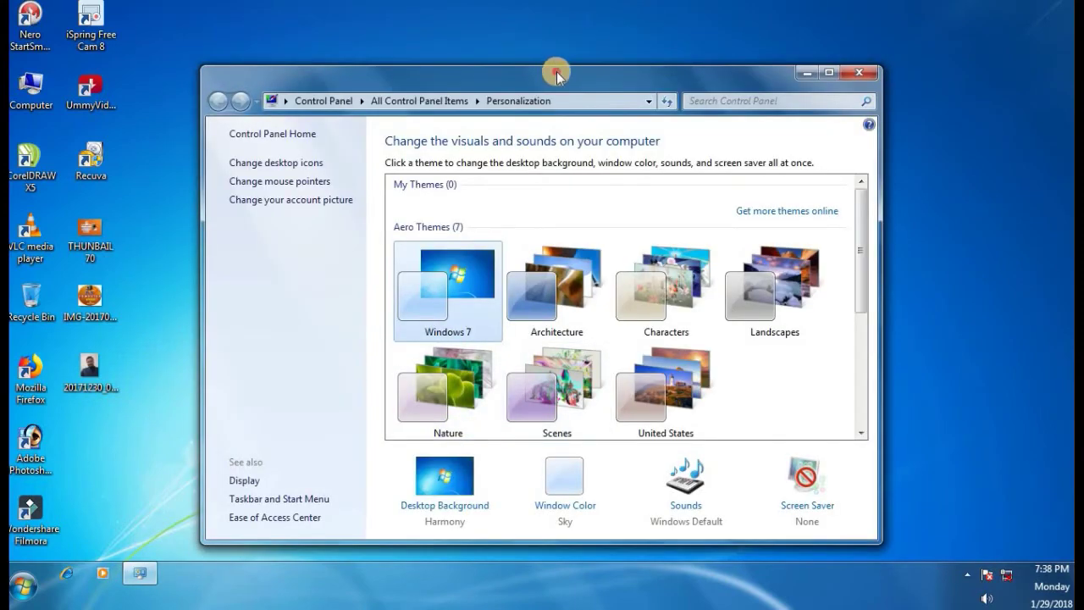
{"action": "left_click_drag", "start_coordinate": [556, 75], "coordinate": [542, 65]}
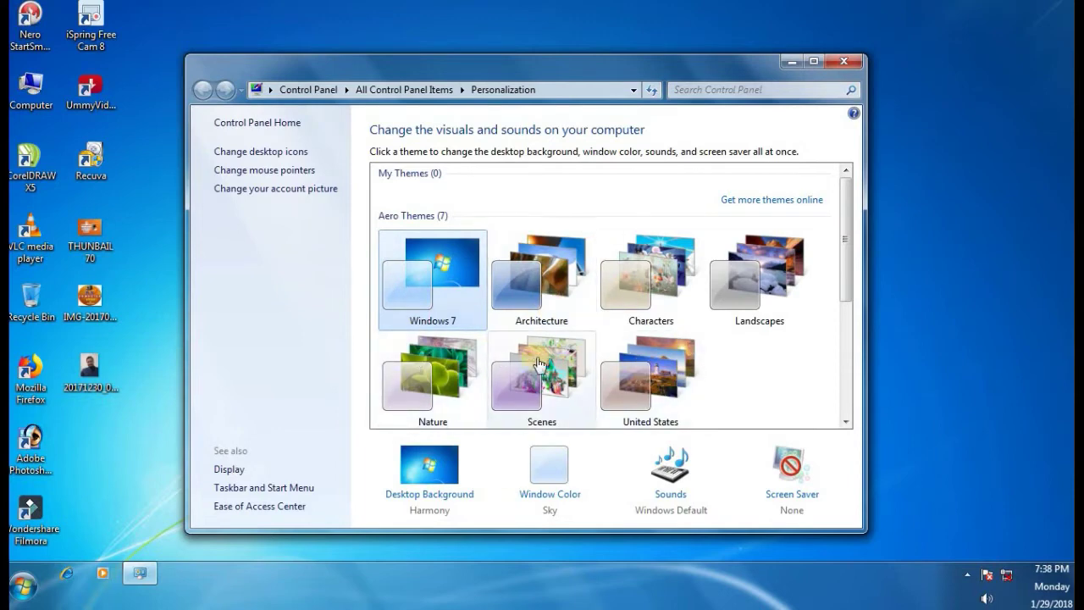
{"action": "left_click", "coordinate": [539, 270]}
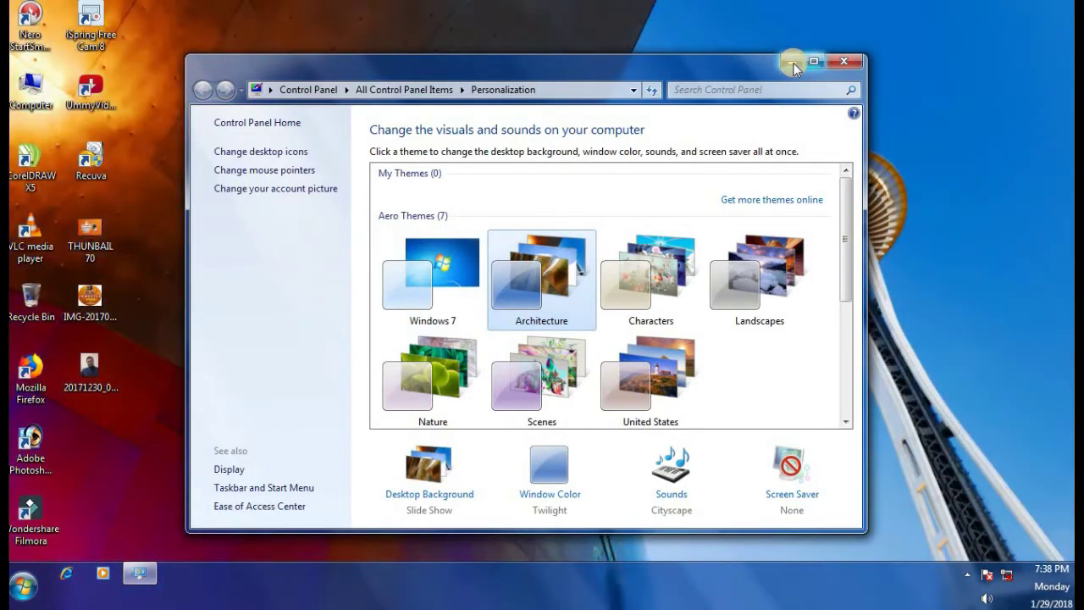
{"action": "left_click", "coordinate": [792, 62]}
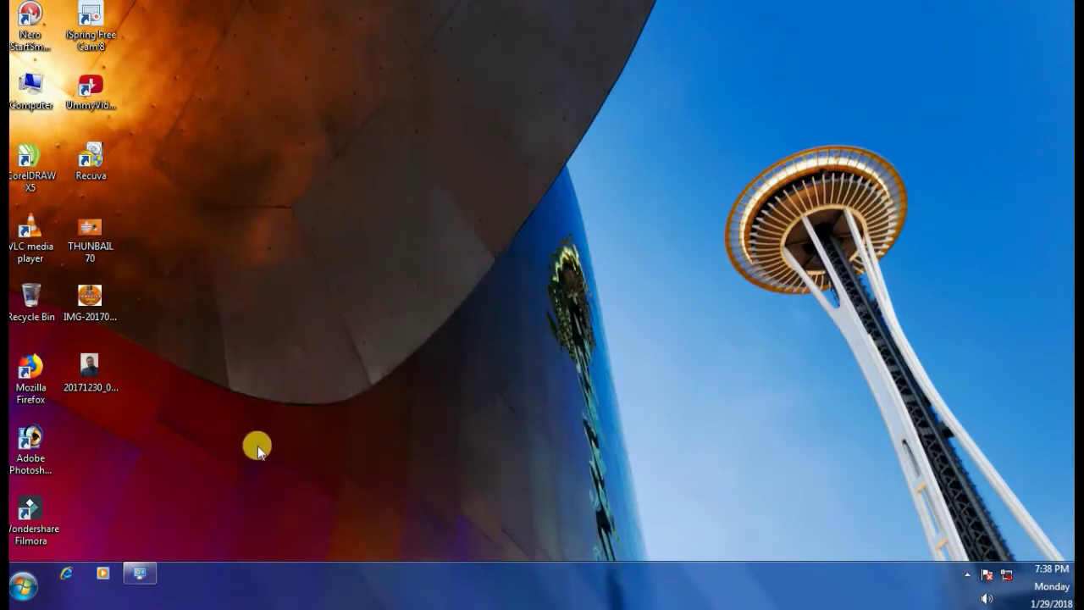
{"action": "left_click", "coordinate": [143, 580]}
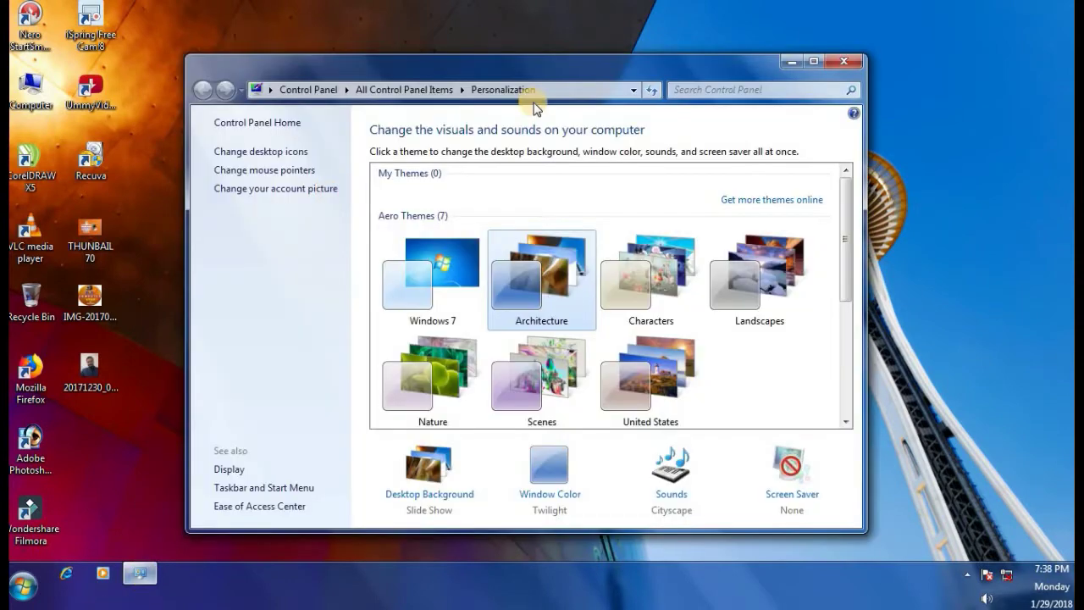
- Apply and preview the Landscapes theme, then switch back to the Windows 7 theme
{"action": "left_click", "coordinate": [753, 263]}
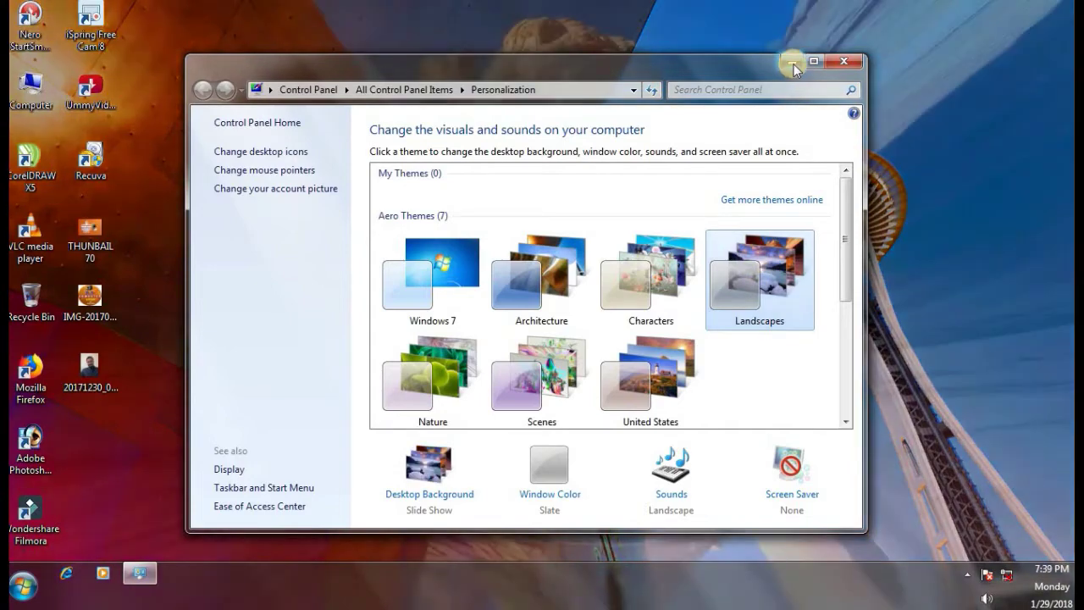
{"action": "left_click", "coordinate": [792, 62]}
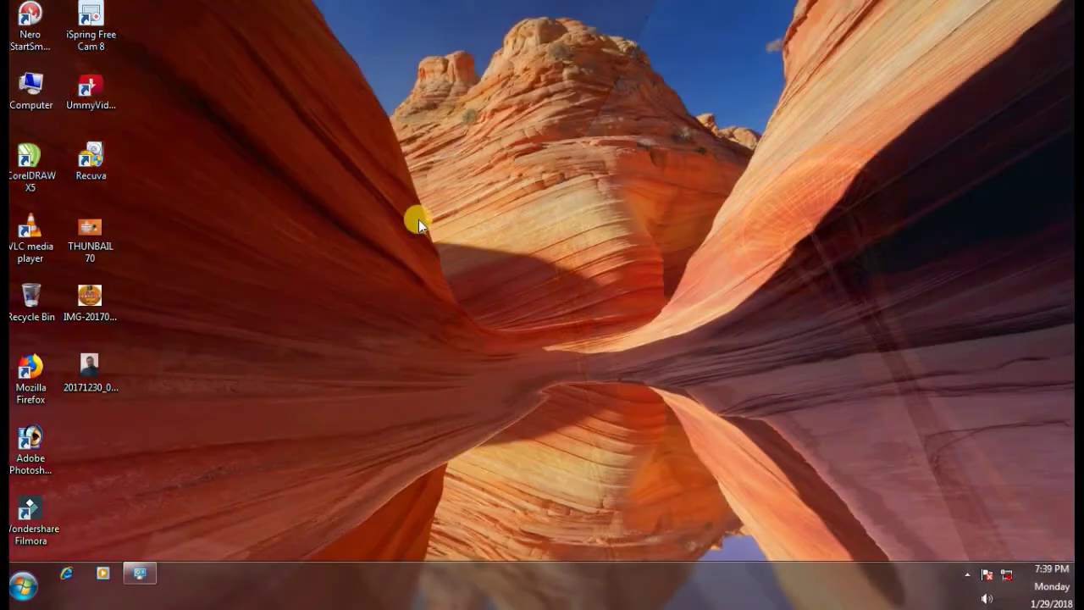
{"action": "left_click", "coordinate": [140, 573]}
{"action": "left_click", "coordinate": [440, 273]}
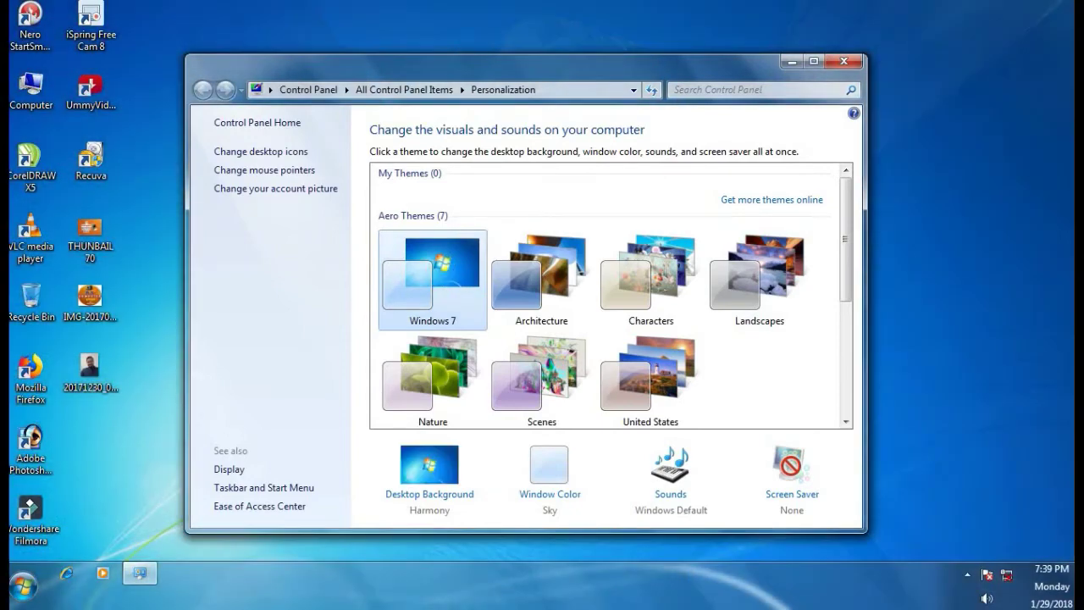
- Close Personalization and drag the Firefox and VLC desktop icons onto the taskbar to pin them
{"action": "left_click", "coordinate": [843, 63]}
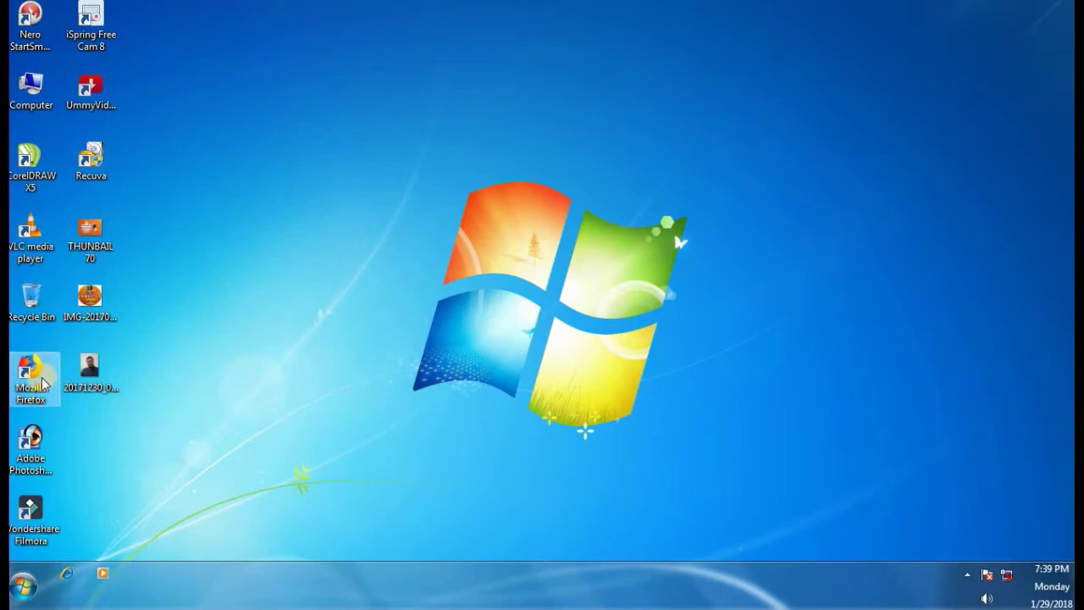
{"action": "left_click_drag", "start_coordinate": [30, 373], "coordinate": [135, 576]}
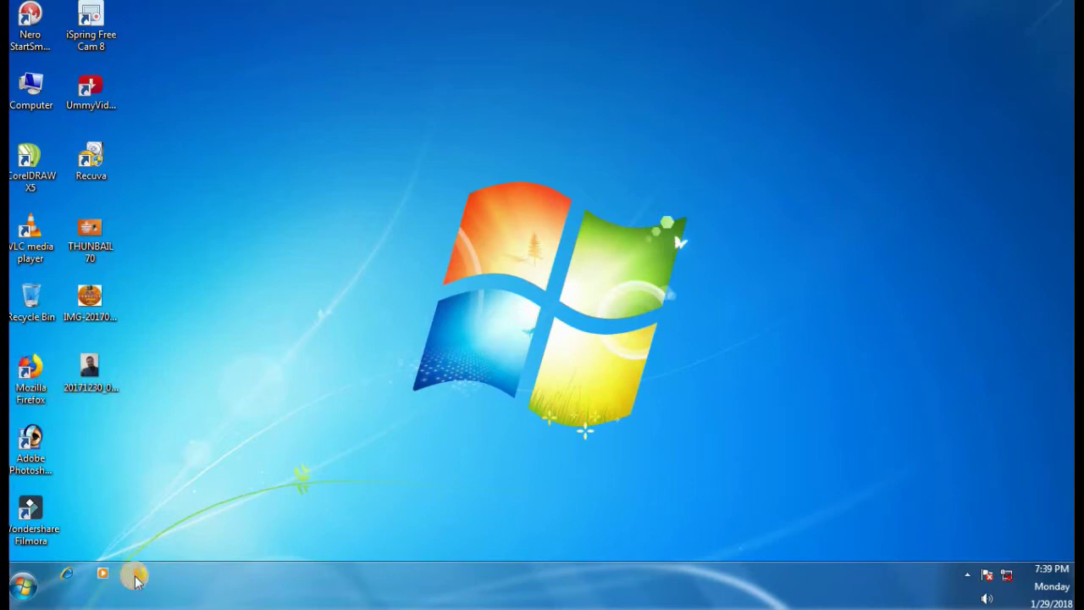
{"action": "left_click_drag", "start_coordinate": [135, 576], "coordinate": [137, 575]}
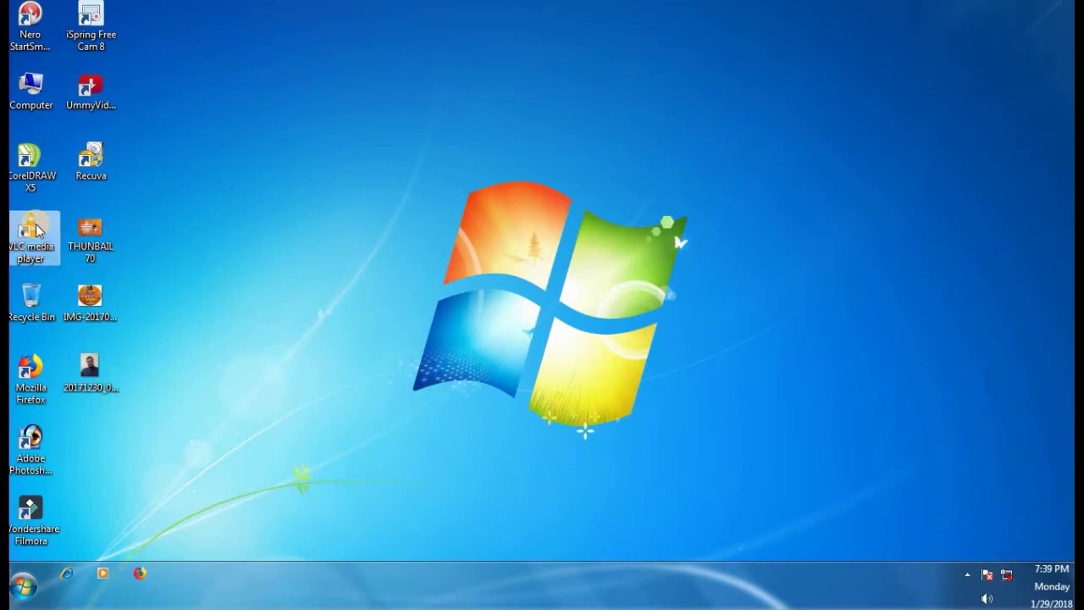
{"action": "left_click_drag", "start_coordinate": [36, 230], "coordinate": [194, 577]}
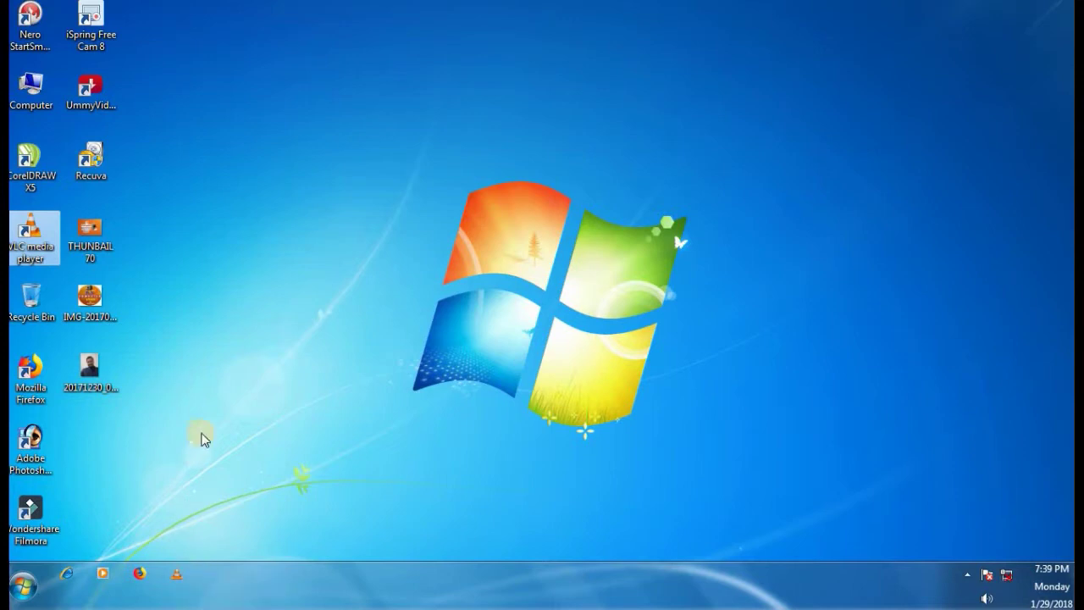
{"action": "left_click", "coordinate": [178, 573]}
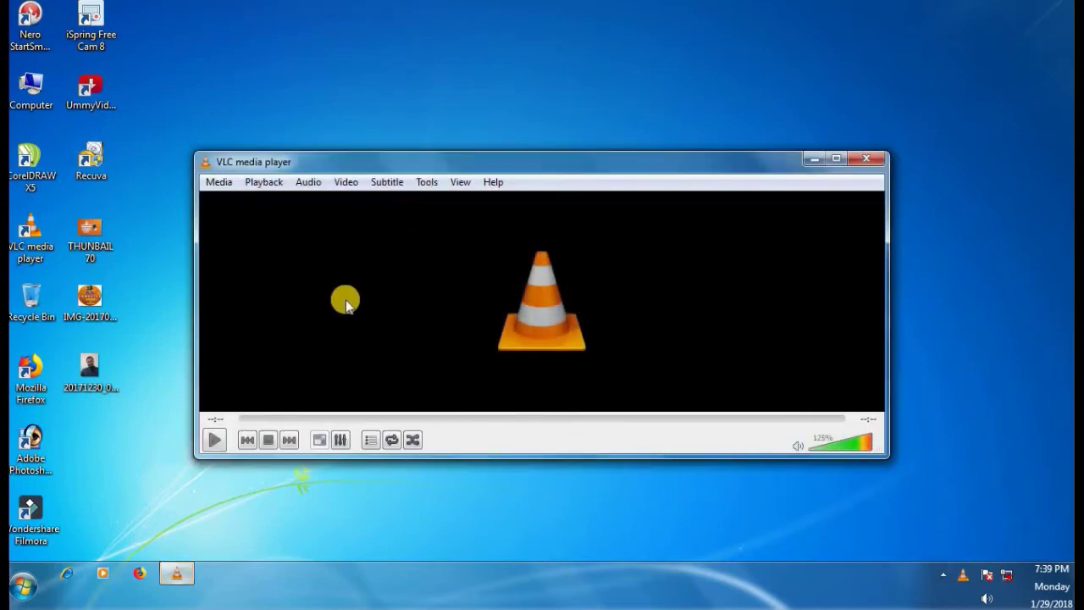
{"action": "left_click", "coordinate": [871, 160]}
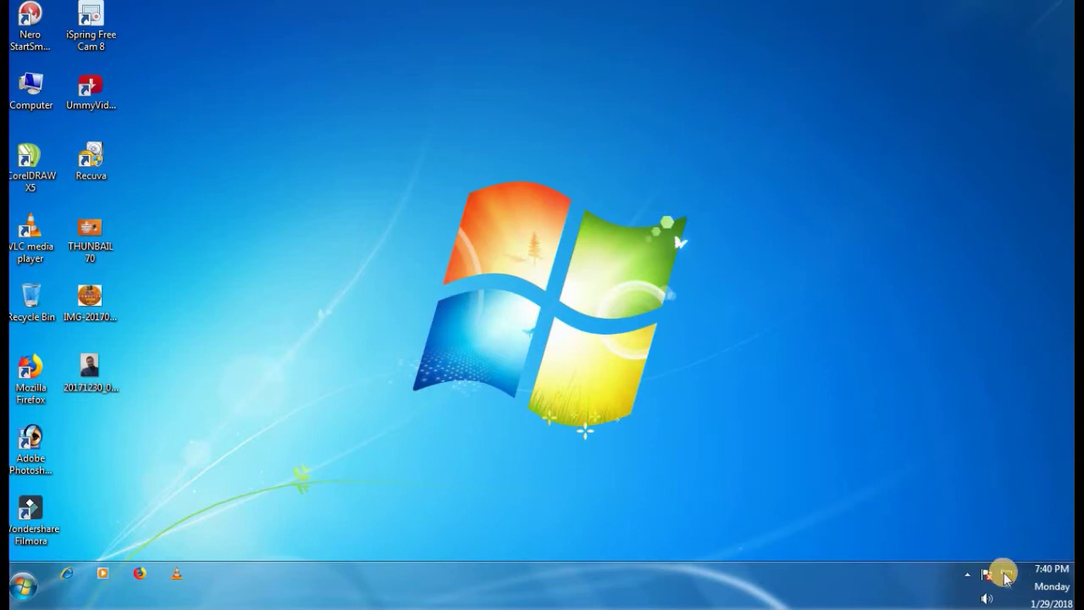
- Lower the system volume to about 70 with the tray speaker slider
{"action": "left_click", "coordinate": [988, 599]}
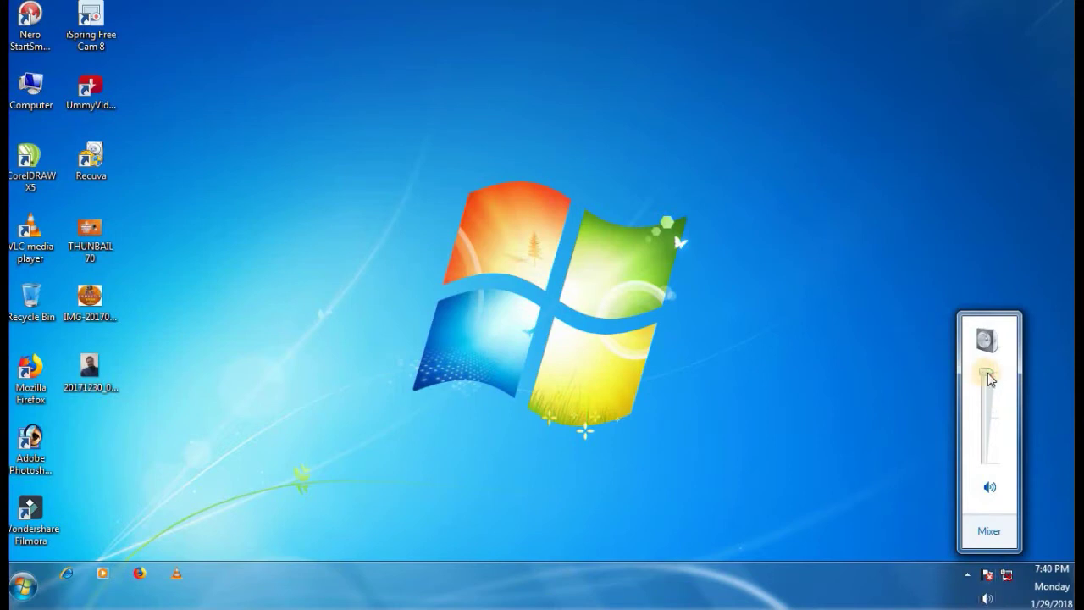
{"action": "mouse_move", "coordinate": [989, 378]}
{"action": "left_mouse_down"}
{"action": "mouse_move", "coordinate": [984, 430]}
{"action": "mouse_move", "coordinate": [986, 366]}
{"action": "left_mouse_up"}
{"action": "left_click", "coordinate": [864, 391]}
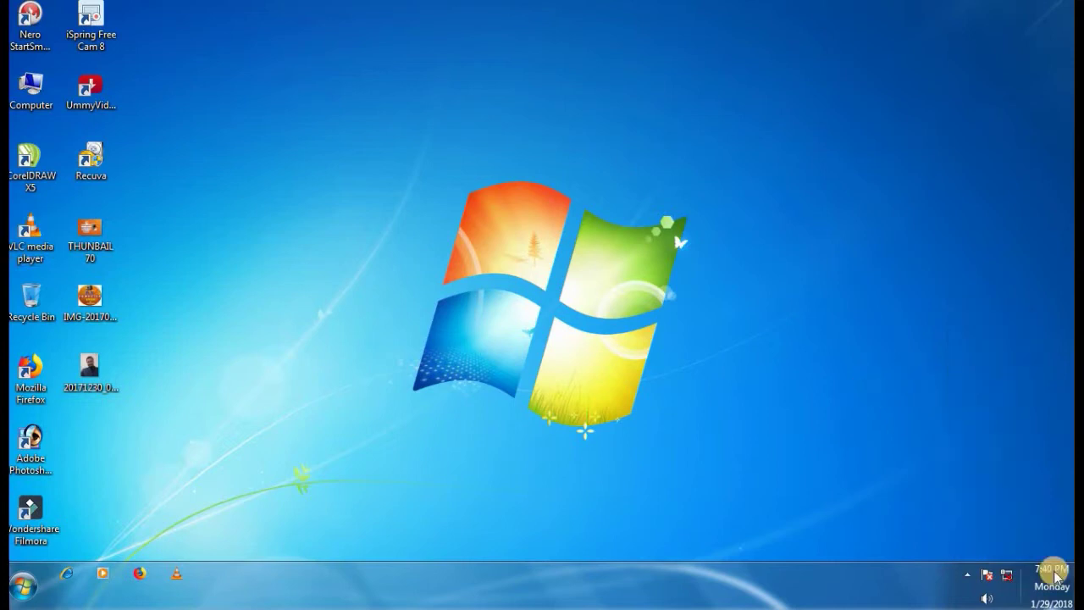
- Show the calendar and clock from the taskbar clock
{"action": "mouse_move", "coordinate": [1043, 576]}
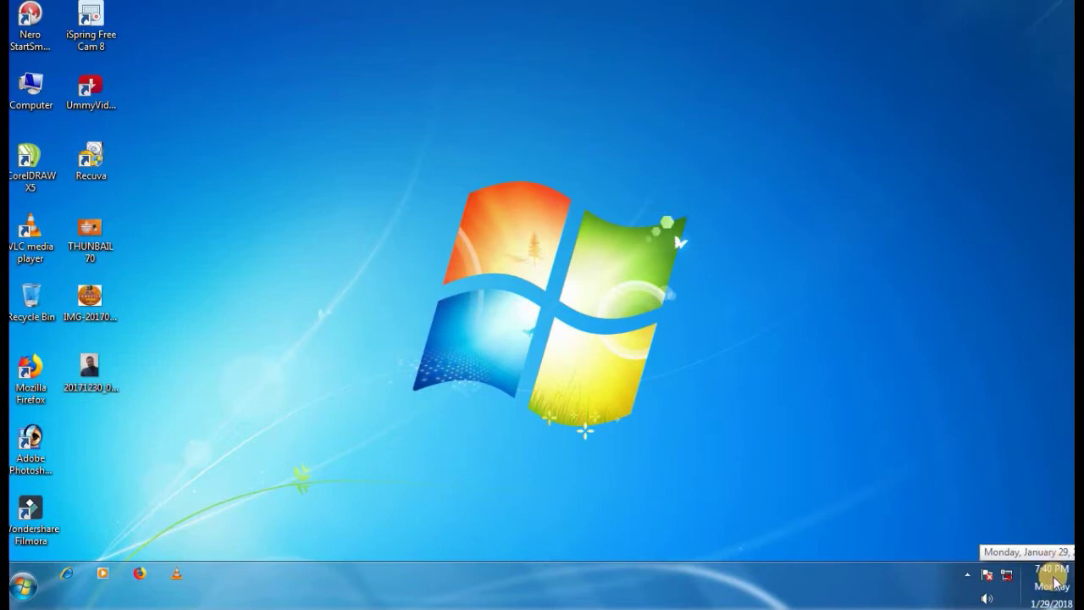
{"action": "left_click", "coordinate": [1048, 578]}
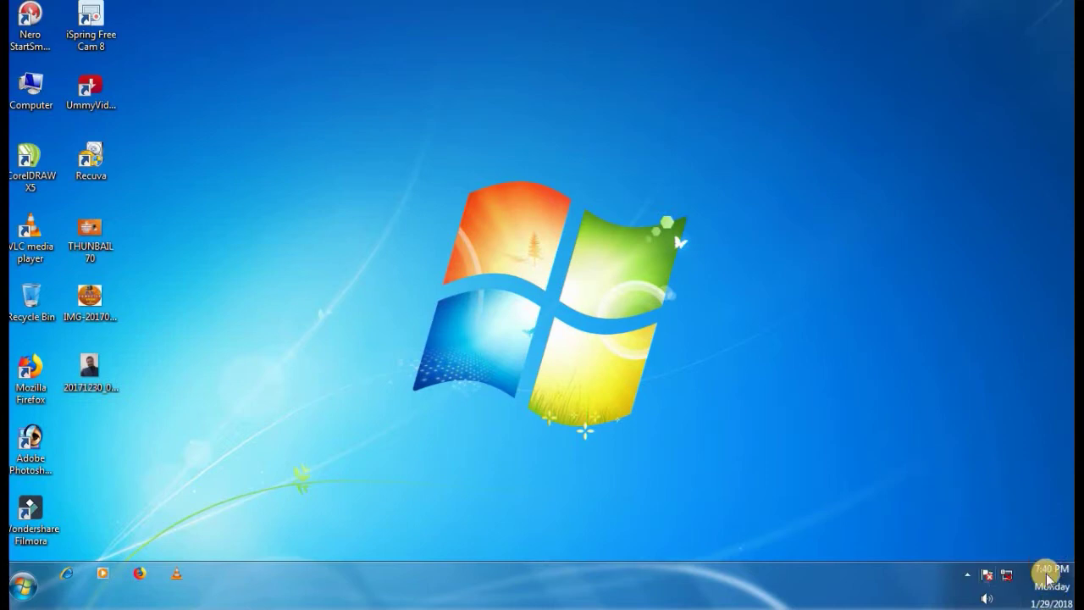
{"action": "left_click", "coordinate": [1047, 576]}
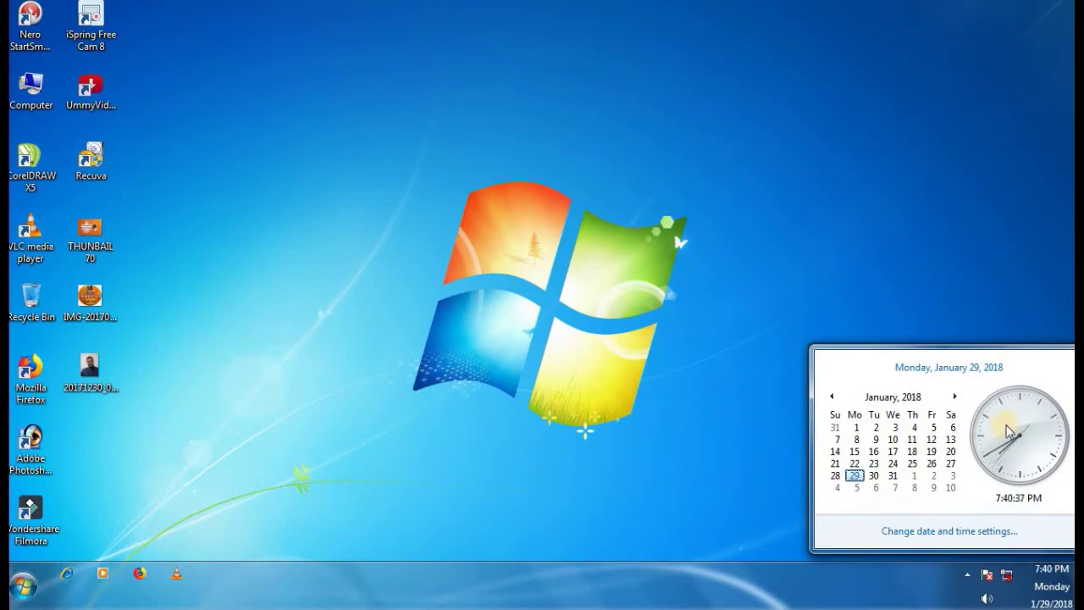
- Open the date and time editor from the clock's date and time settings
{"action": "left_click", "coordinate": [964, 530]}
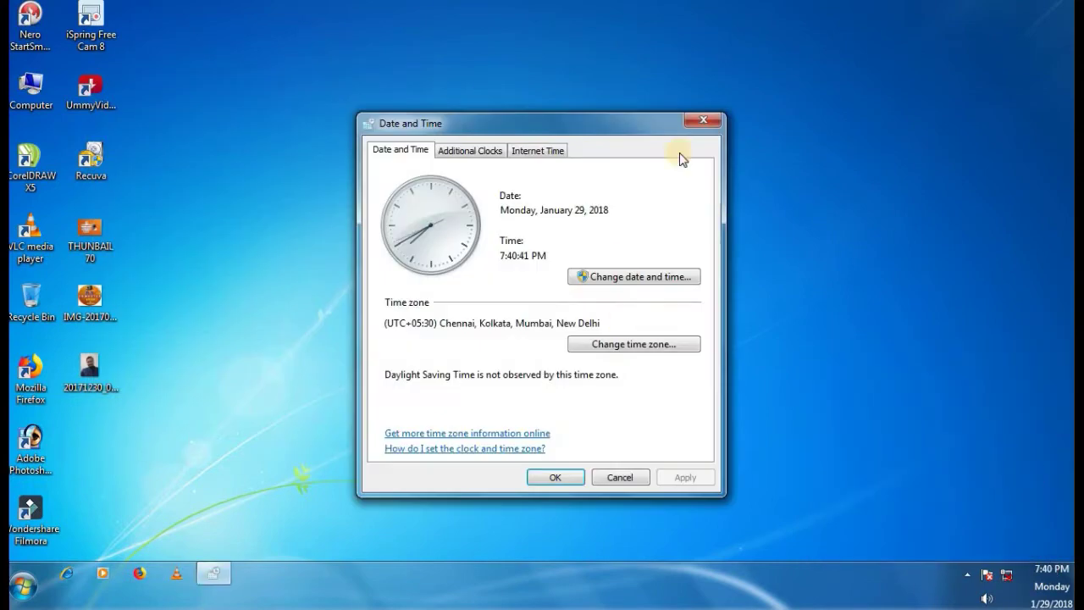
{"action": "left_click", "coordinate": [591, 279]}
{"action": "left_click", "coordinate": [631, 280]}
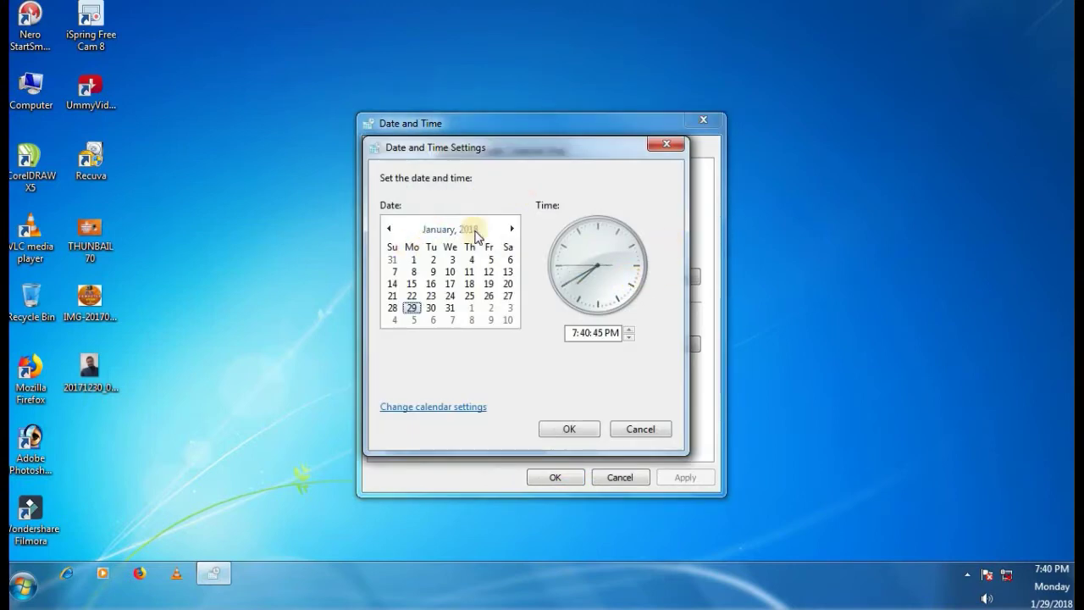
- Try January 23 and the AM/PM spinner, then keep January 29, 2018 and confirm with OK
{"action": "left_click", "coordinate": [432, 296]}
{"action": "left_click", "coordinate": [414, 309]}
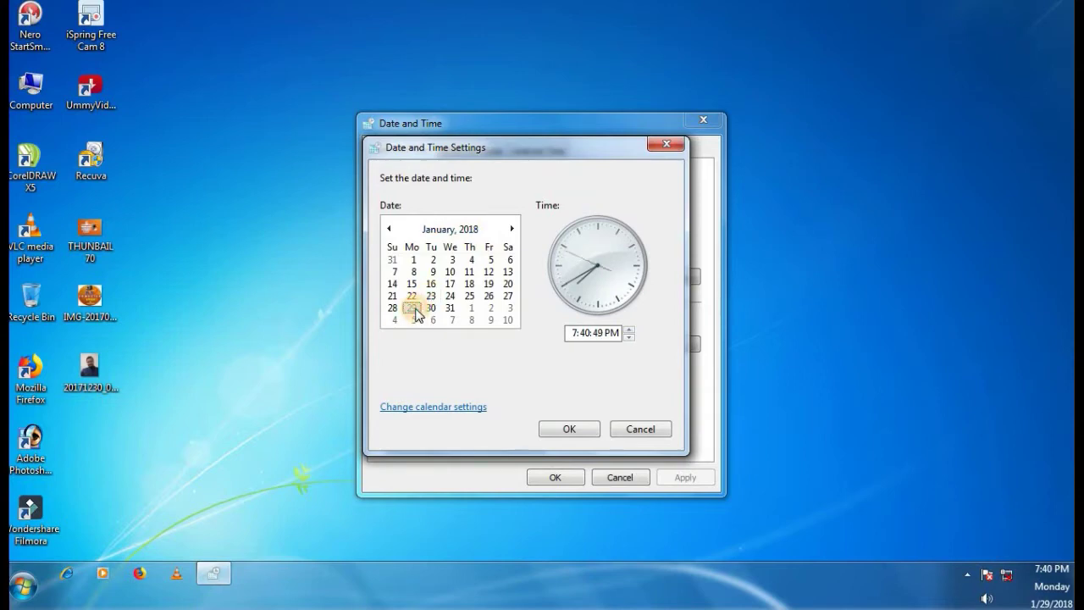
{"action": "left_click", "coordinate": [573, 332]}
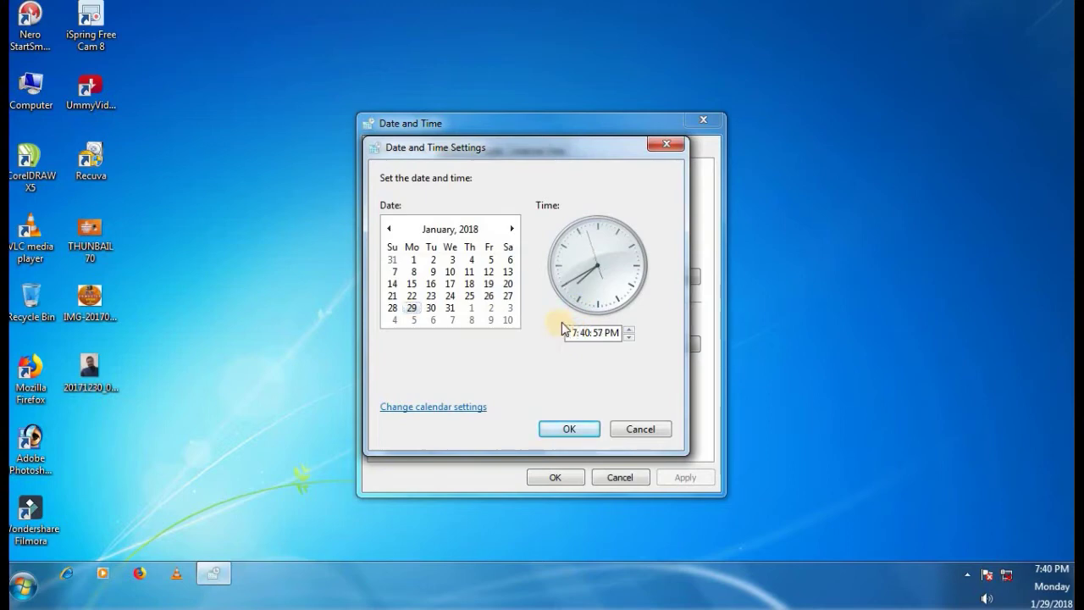
{"action": "left_click", "coordinate": [612, 332]}
{"action": "left_click", "coordinate": [630, 336]}
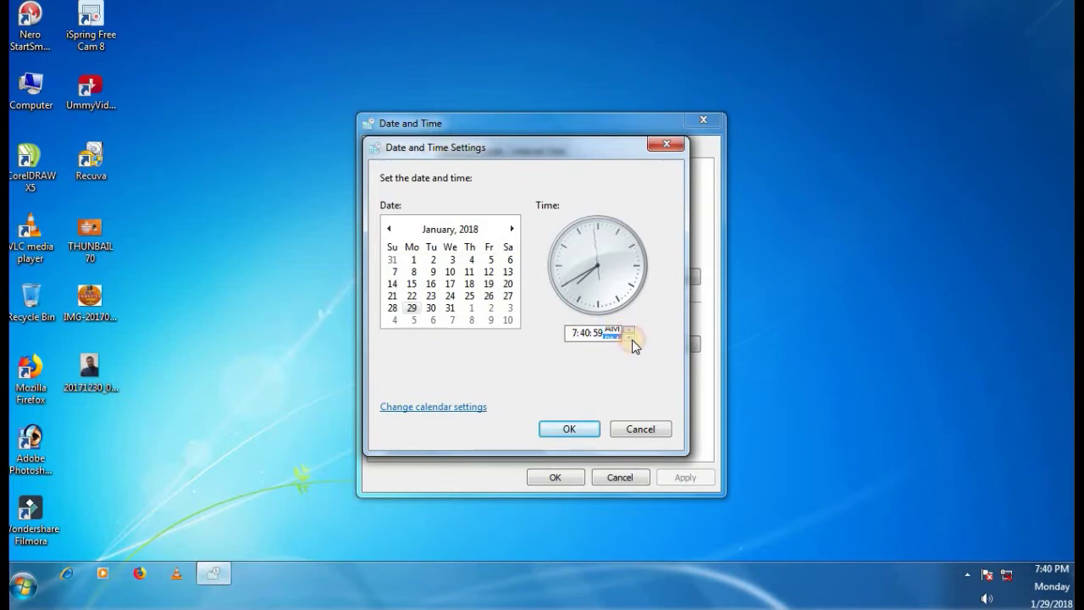
{"action": "left_click", "coordinate": [567, 428]}
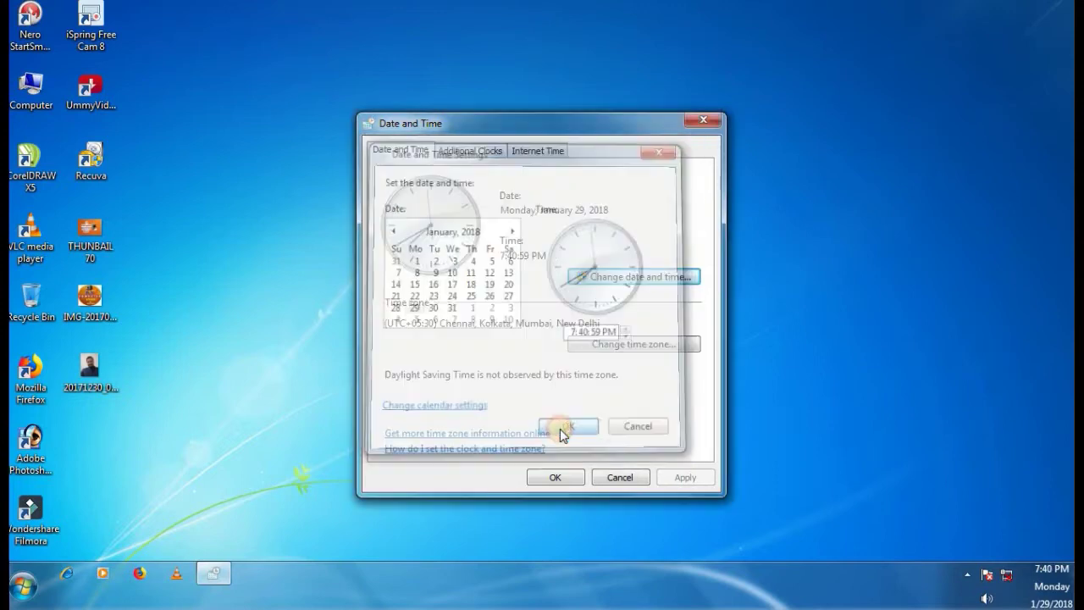
{"action": "left_click", "coordinate": [556, 478]}
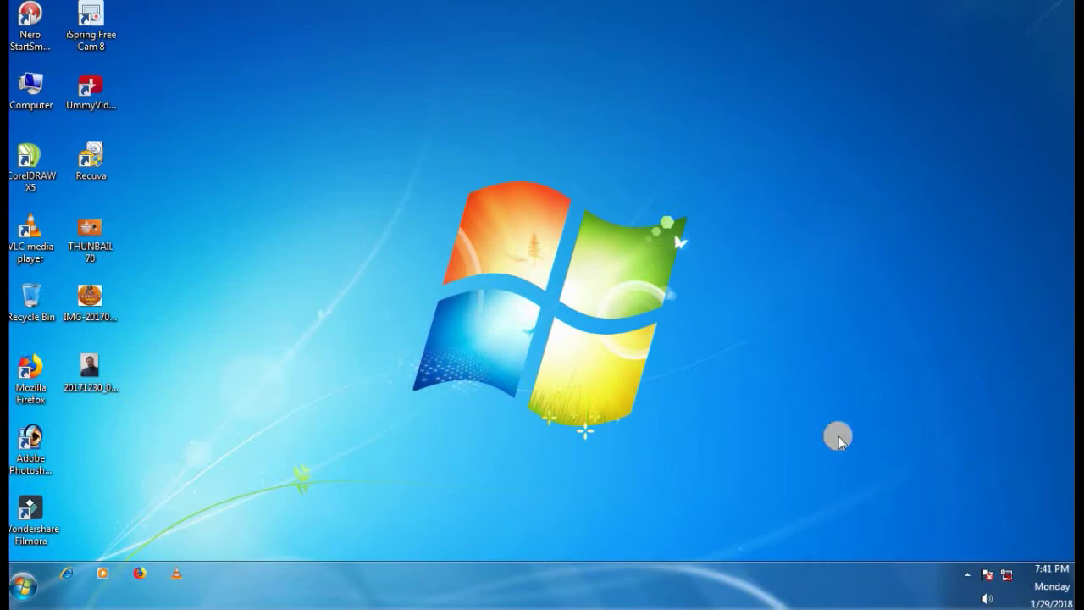
{"action": "right_click", "coordinate": [357, 282]}
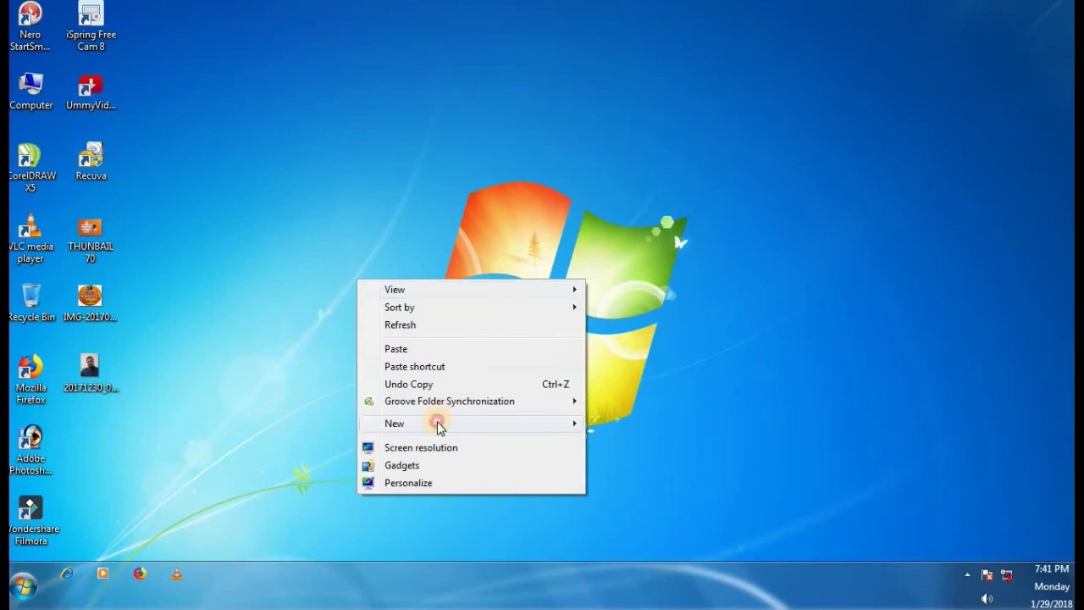
{"action": "mouse_move", "coordinate": [436, 423]}
{"action": "left_click", "coordinate": [638, 136]}
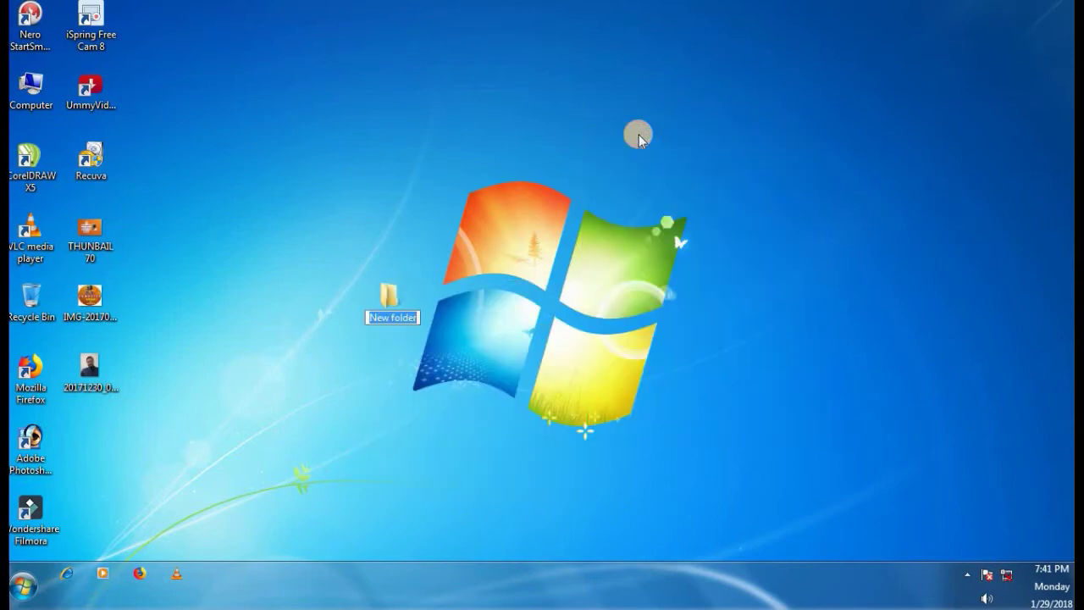
{"action": "type", "text": "rahul"}
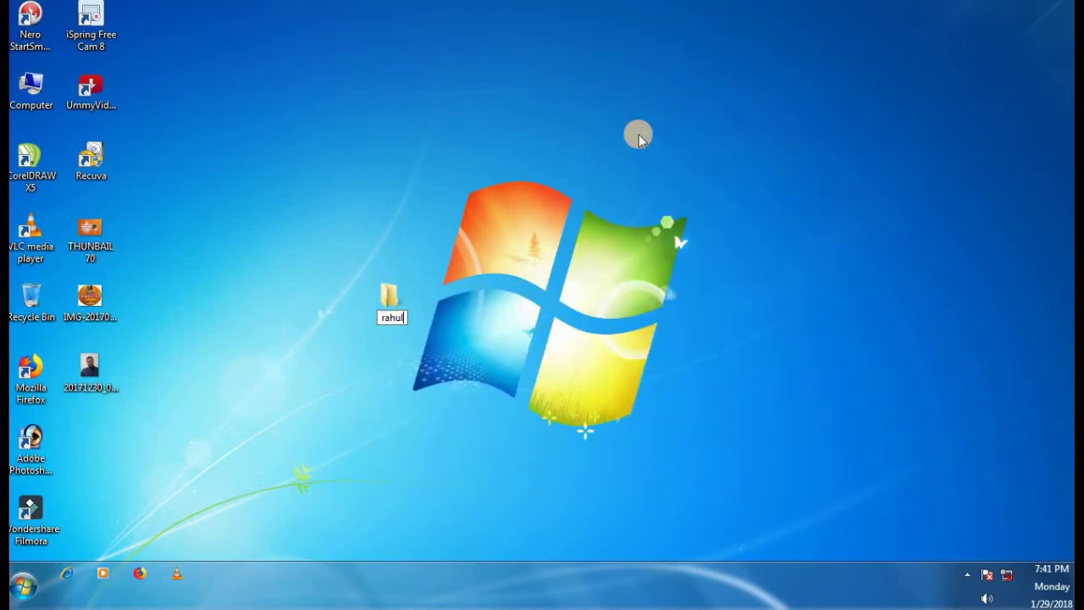
{"action": "type", "text": " sood"}
{"action": "key", "text": "Return"}
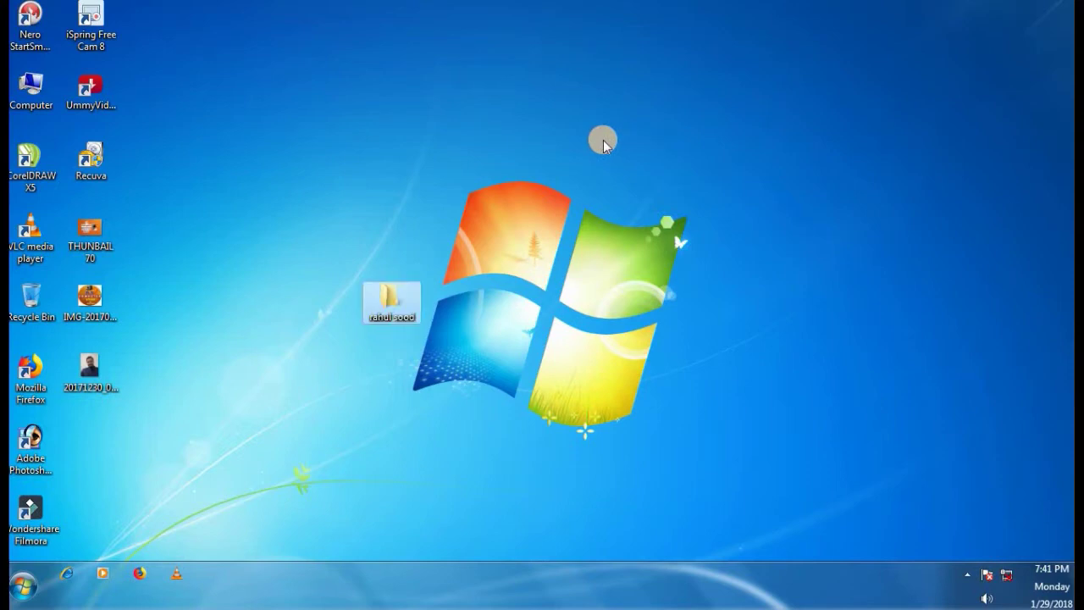
{"action": "left_click", "coordinate": [336, 238]}
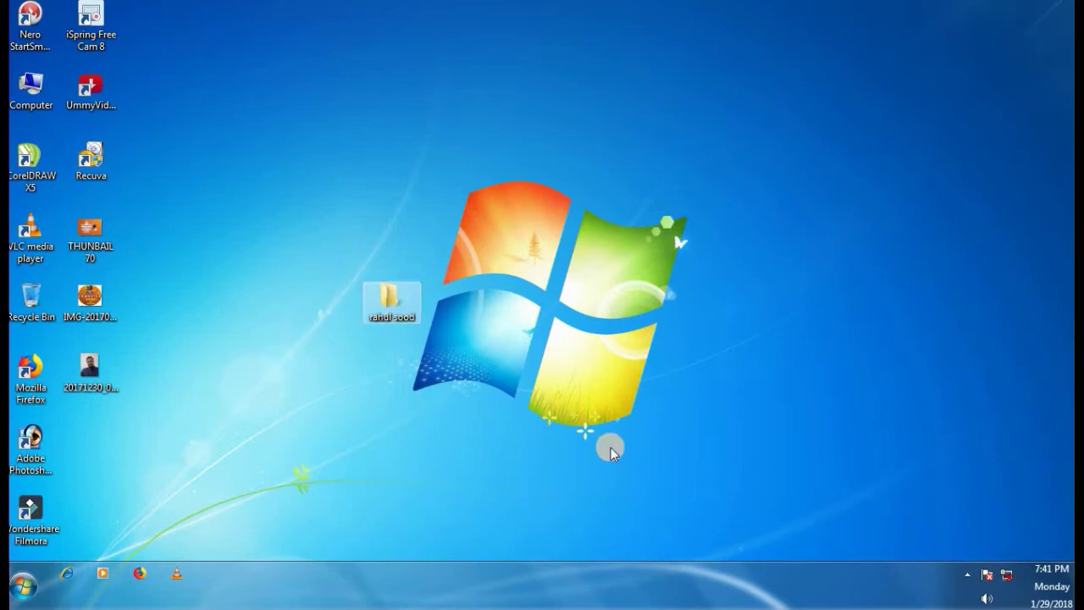
{"action": "right_click", "coordinate": [897, 586]}
{"action": "left_click", "coordinate": [799, 411]}
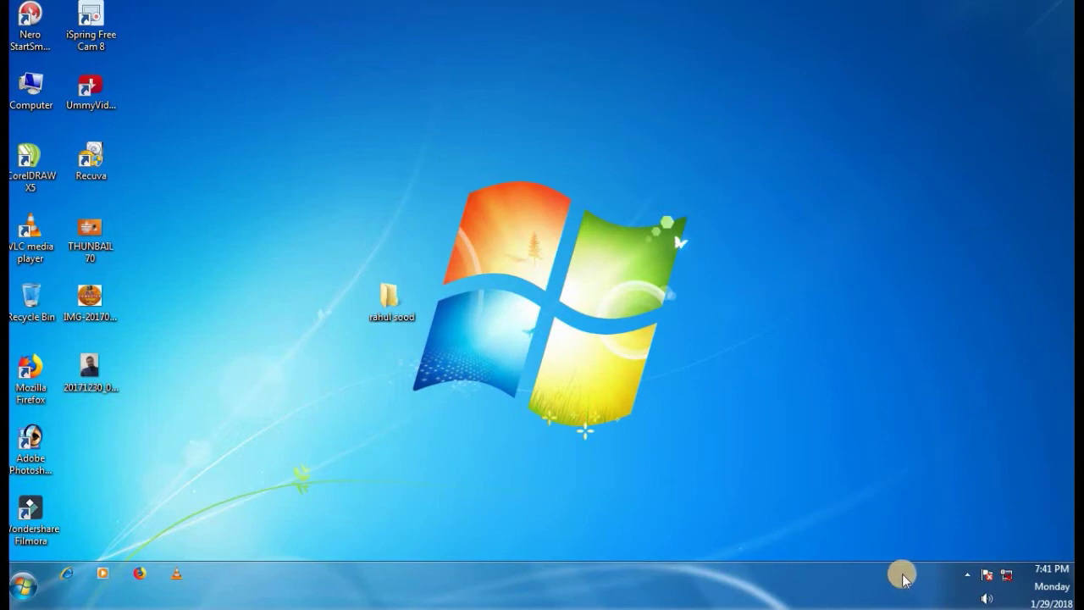
- Add a new taskbar toolbar that points to the new folder on the Desktop
{"action": "right_click", "coordinate": [904, 579]}
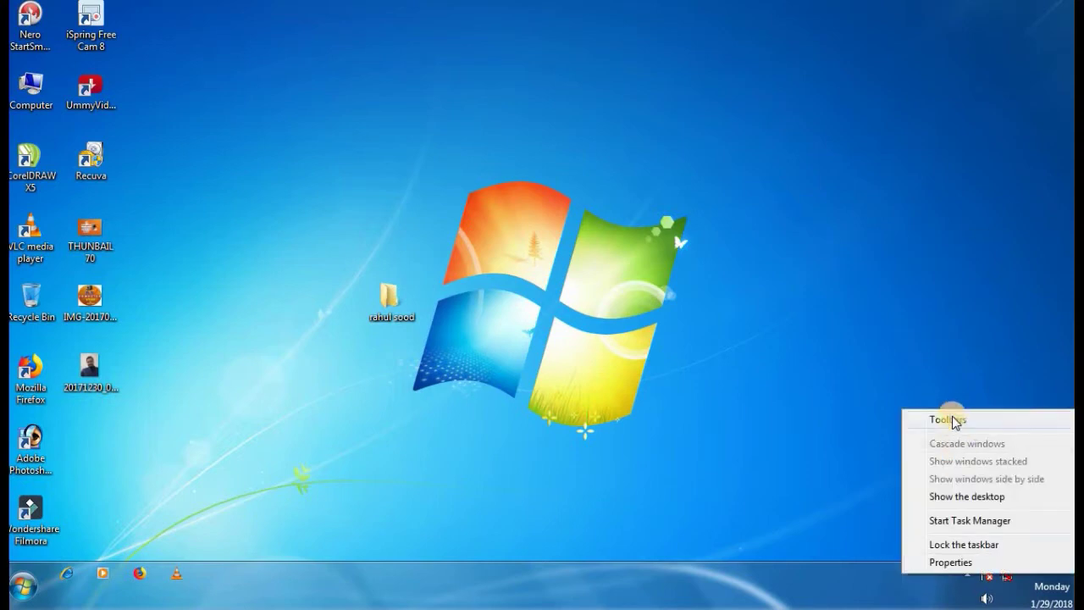
{"action": "mouse_move", "coordinate": [955, 421]}
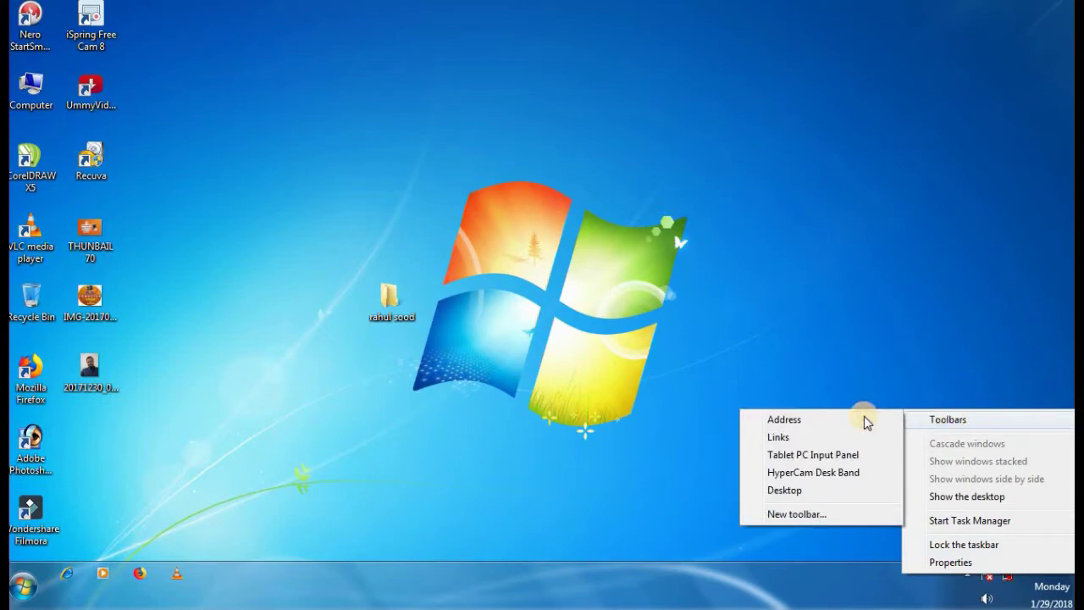
{"action": "left_click", "coordinate": [791, 514]}
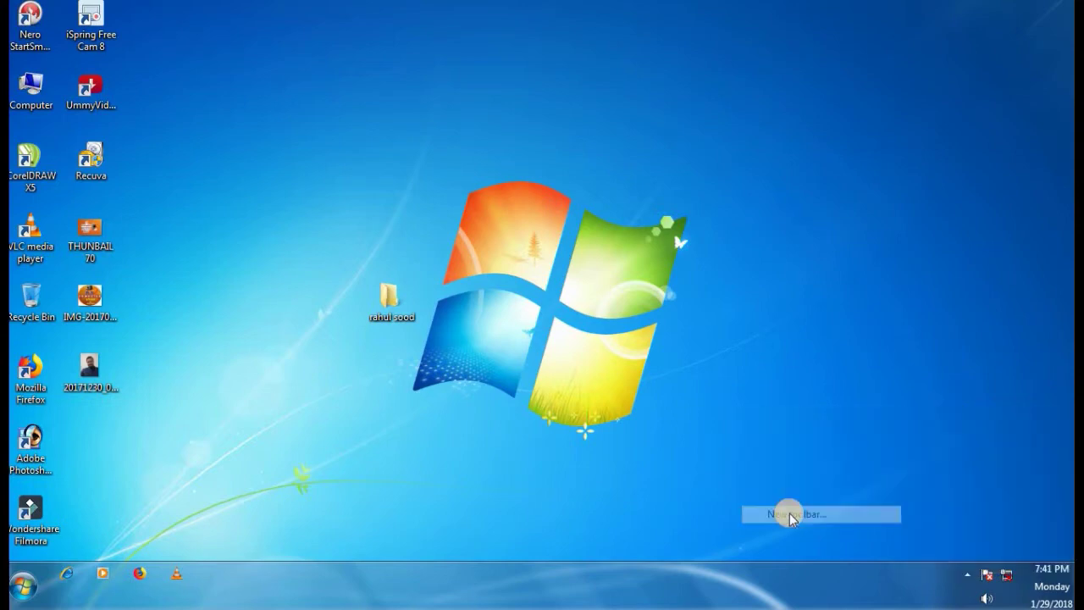
{"action": "left_click_drag", "start_coordinate": [250, 163], "coordinate": [502, 143]}
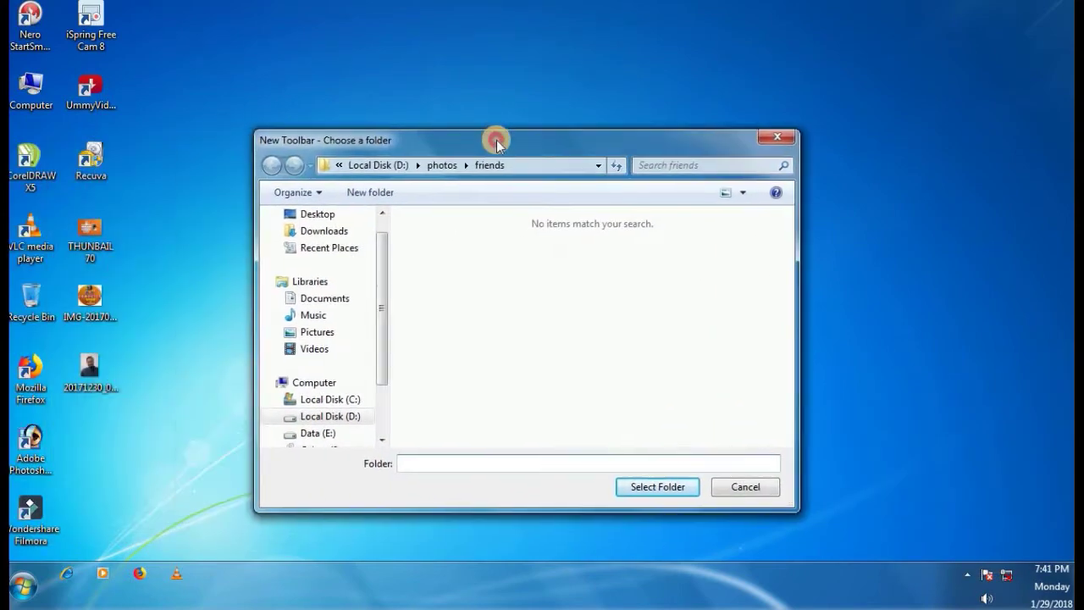
{"action": "left_click", "coordinate": [315, 221]}
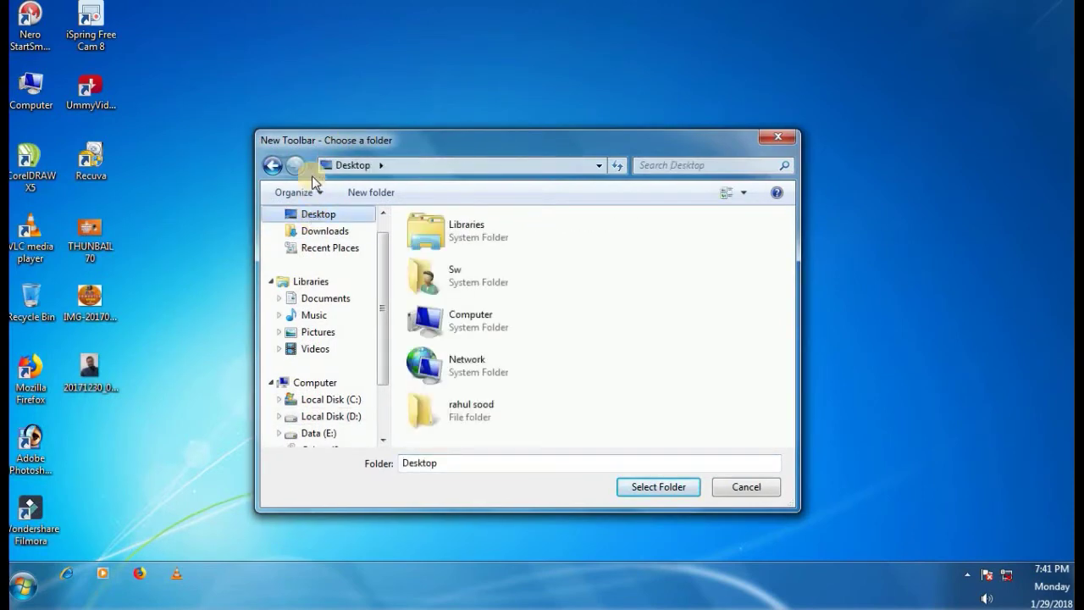
{"action": "left_click", "coordinate": [484, 408]}
{"action": "left_click", "coordinate": [658, 487]}
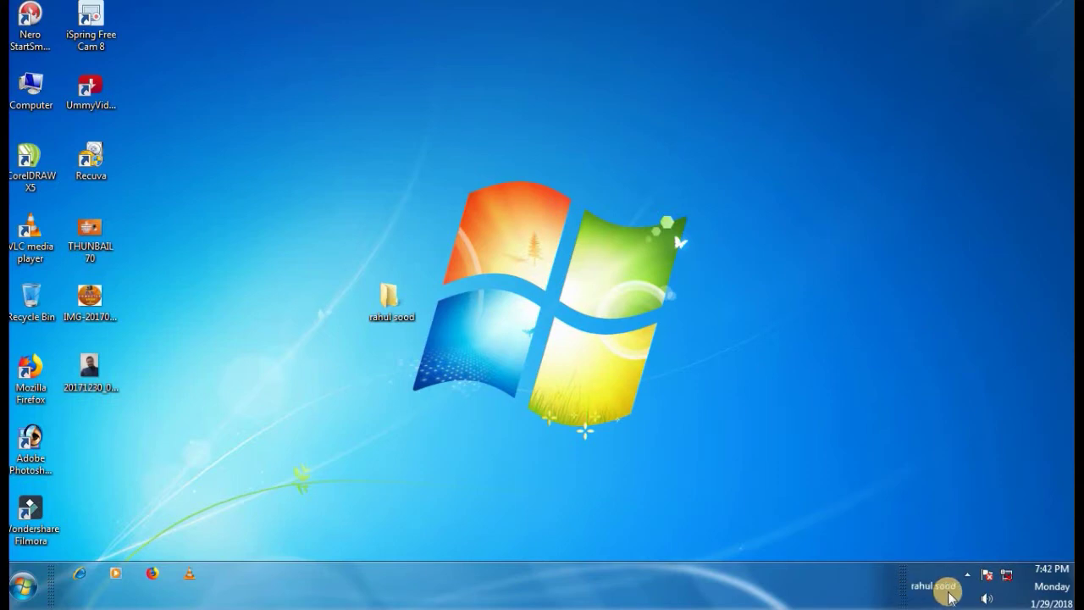
- Delete the new desktop folder and confirm moving it to the Recycle Bin
{"action": "right_click", "coordinate": [385, 301]}
{"action": "left_click", "coordinate": [460, 506]}
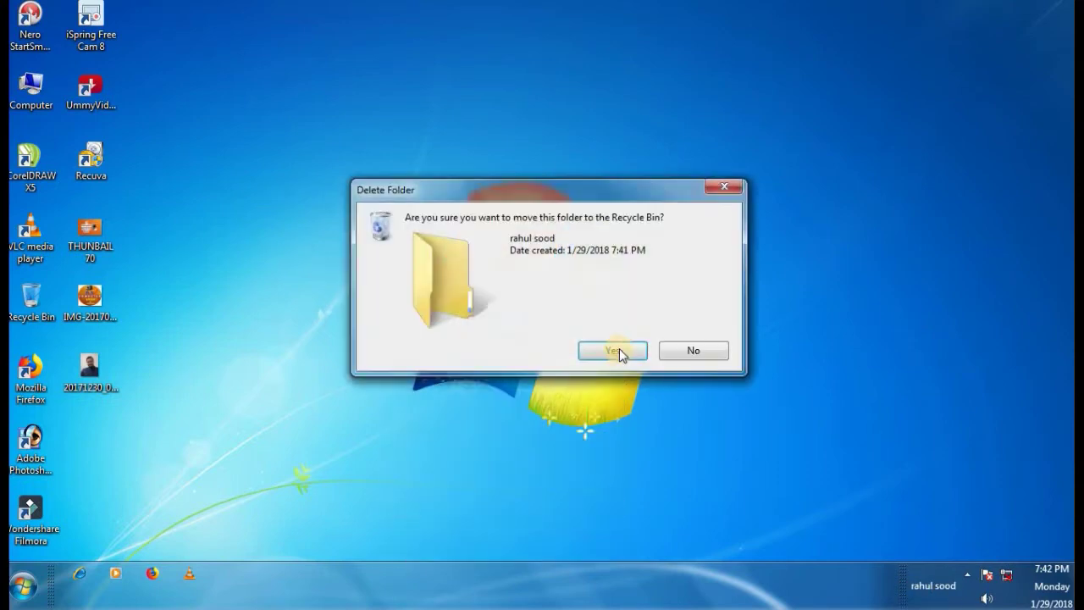
{"action": "left_click", "coordinate": [616, 351]}
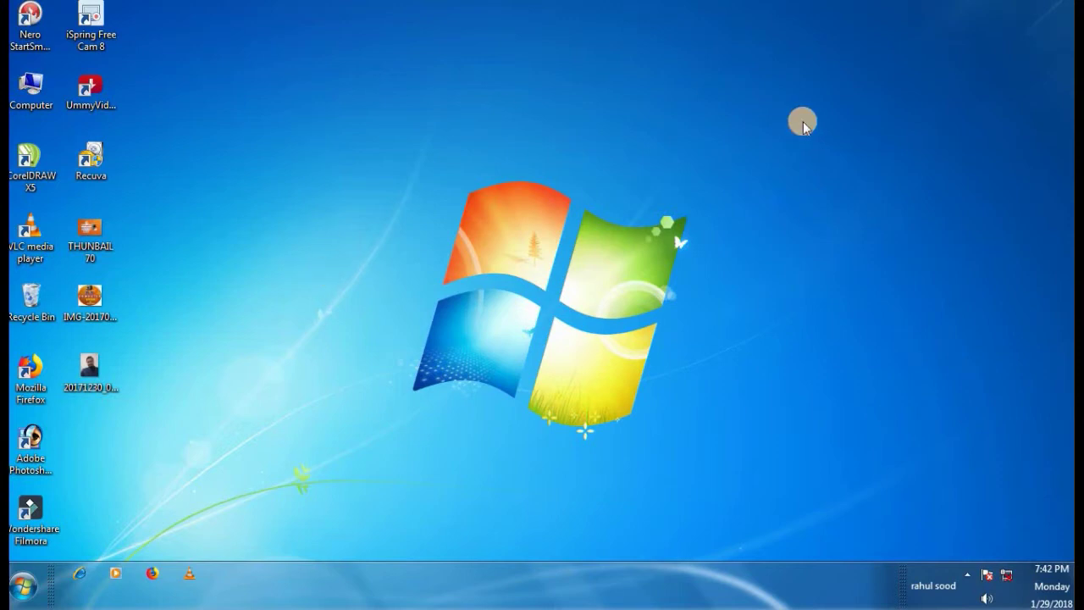
- Open and close the Start menu a few times, leaving it open
{"action": "left_click", "coordinate": [24, 593]}
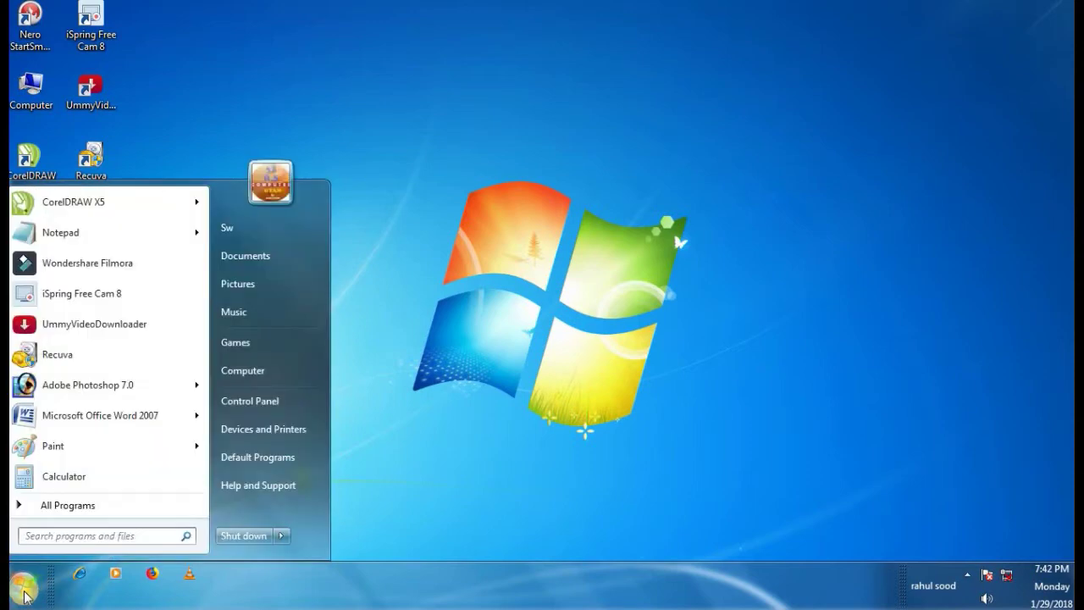
{"action": "left_click", "coordinate": [351, 505]}
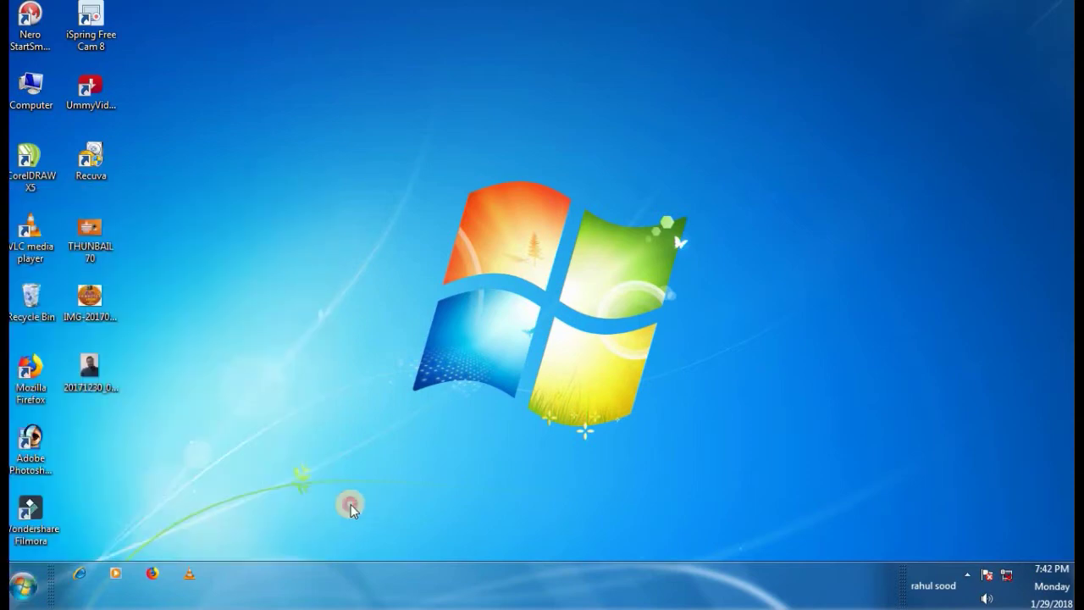
{"action": "left_click", "coordinate": [26, 586]}
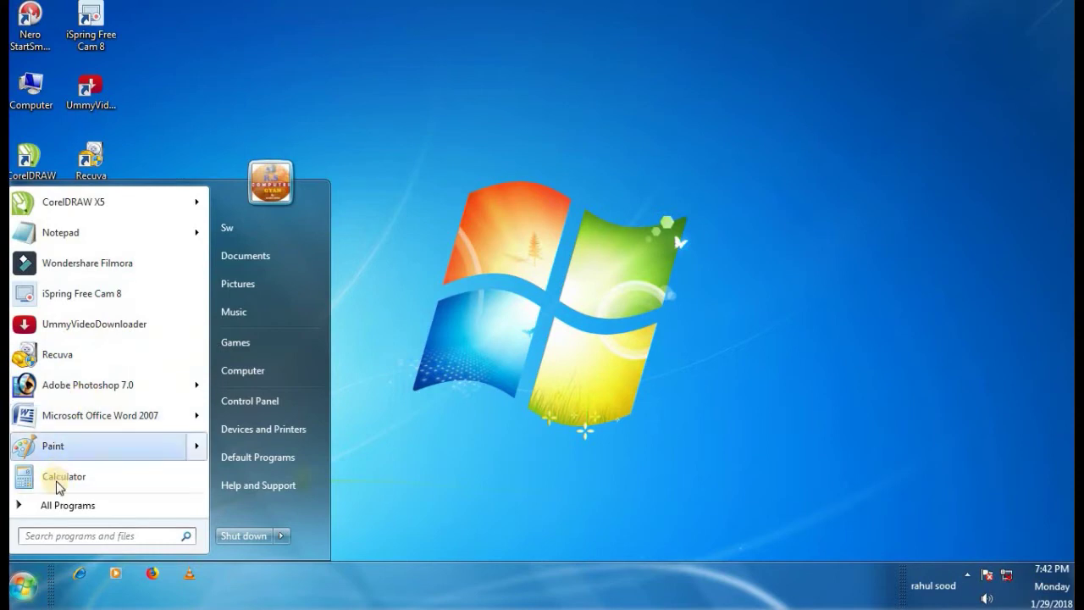
{"action": "left_click", "coordinate": [494, 482]}
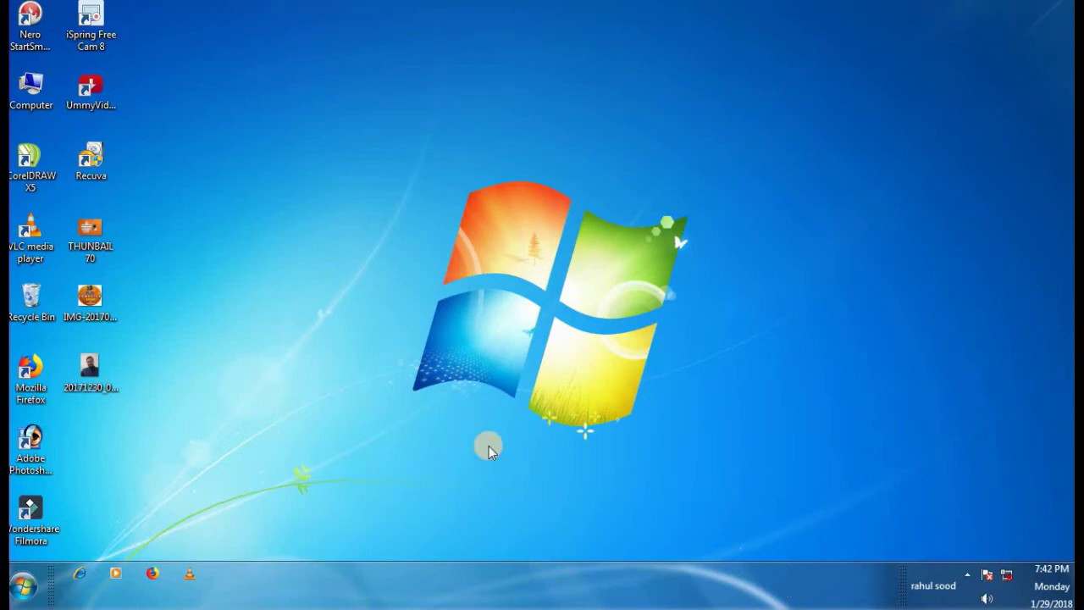
{"action": "left_click", "coordinate": [23, 593]}
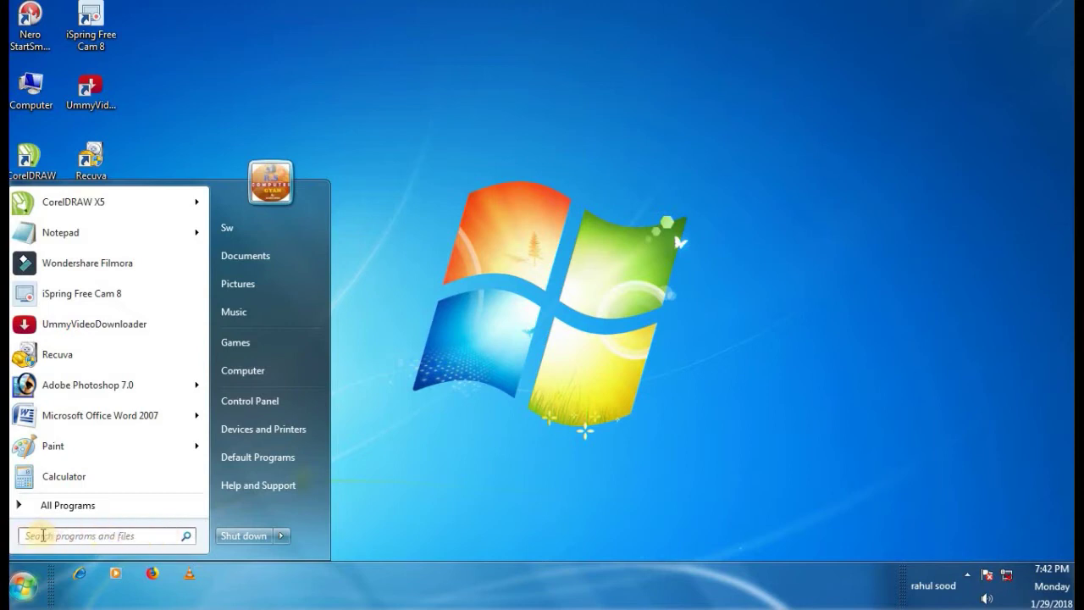
{"action": "type", "text": "paint"}
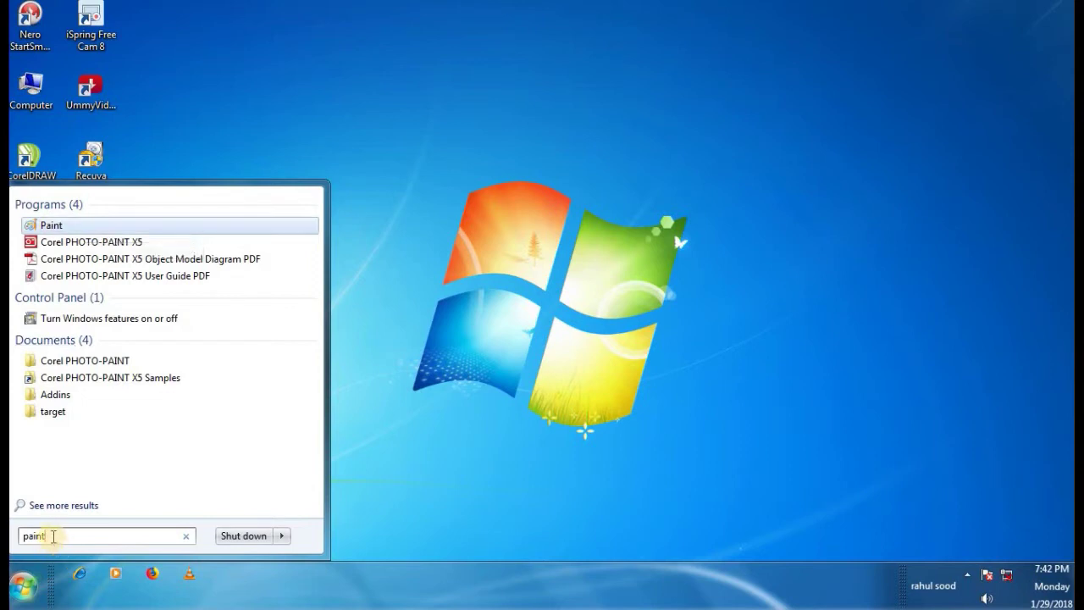
{"action": "left_click_drag", "start_coordinate": [53, 536], "coordinate": [21, 536]}
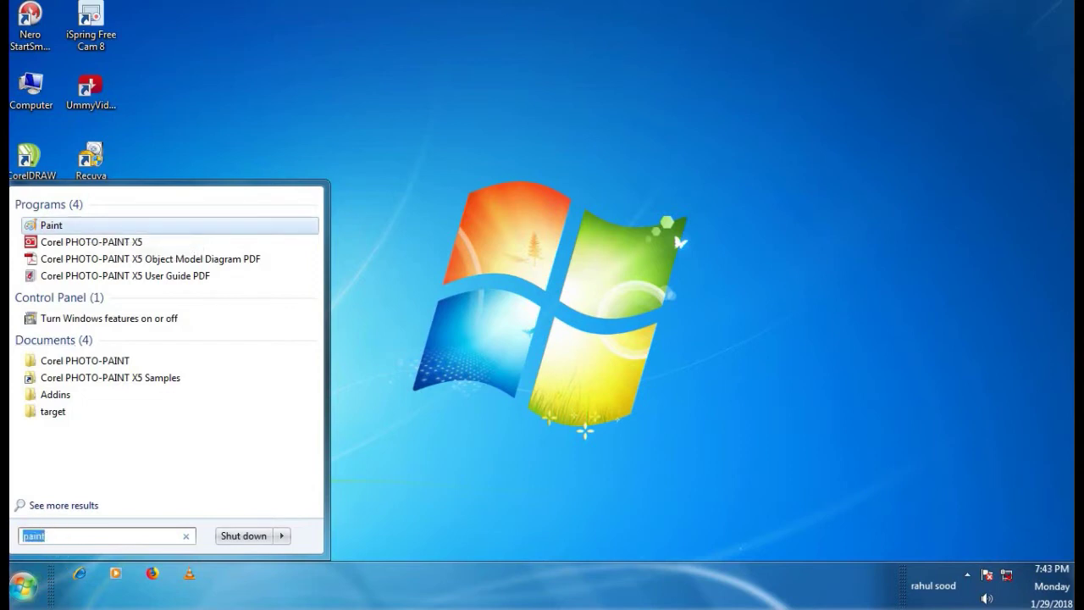
{"action": "type", "text": "nate"}
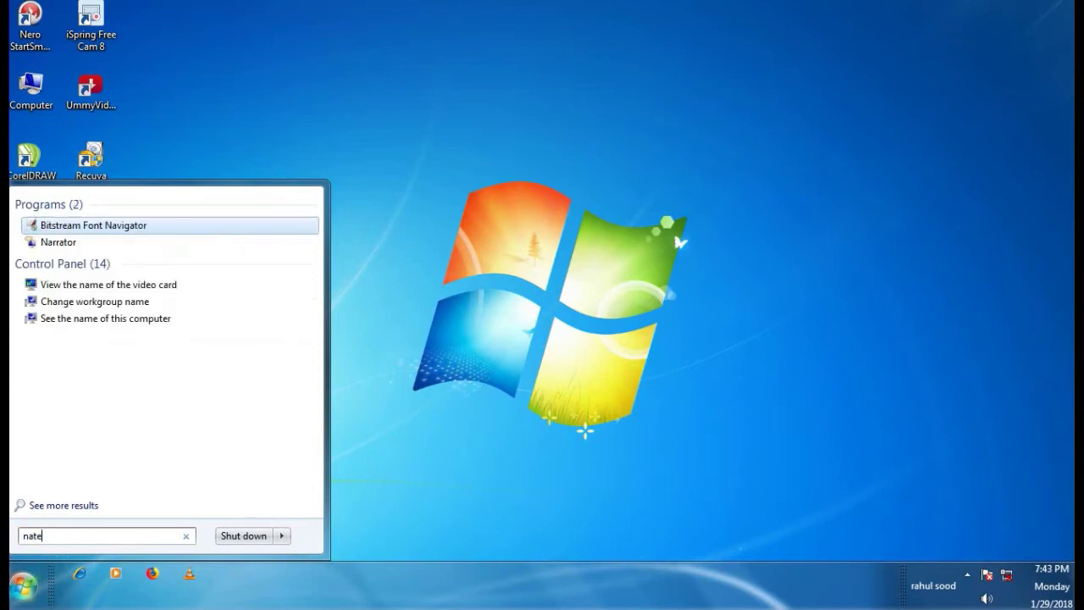
{"action": "type", "text": "pad"}
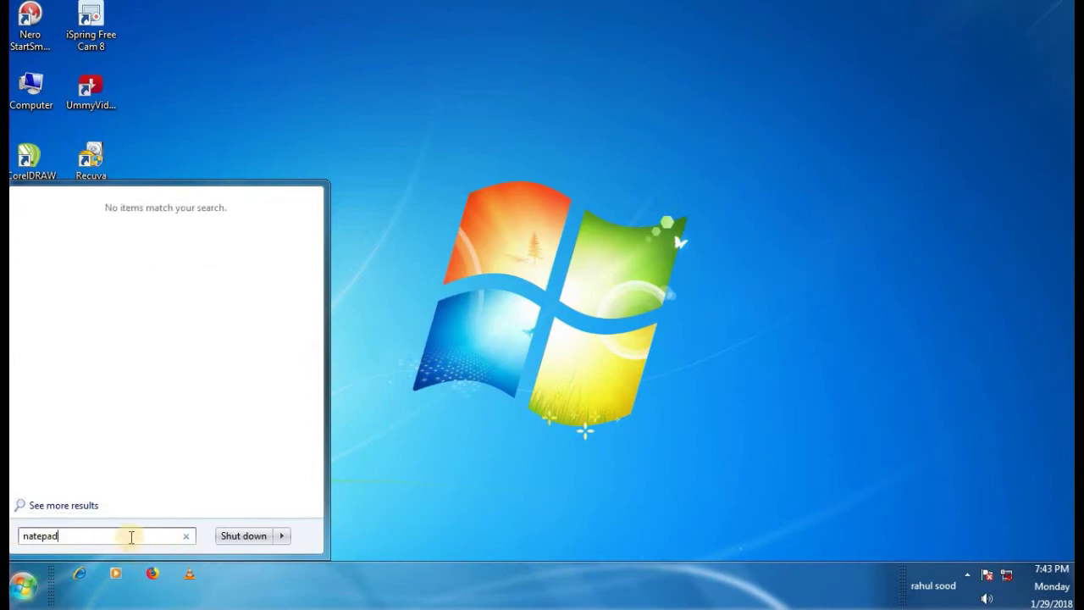
{"action": "key", "text": "BackSpace"}
{"action": "key", "text": "BackSpace"}
{"action": "key", "text": "BackSpace"}
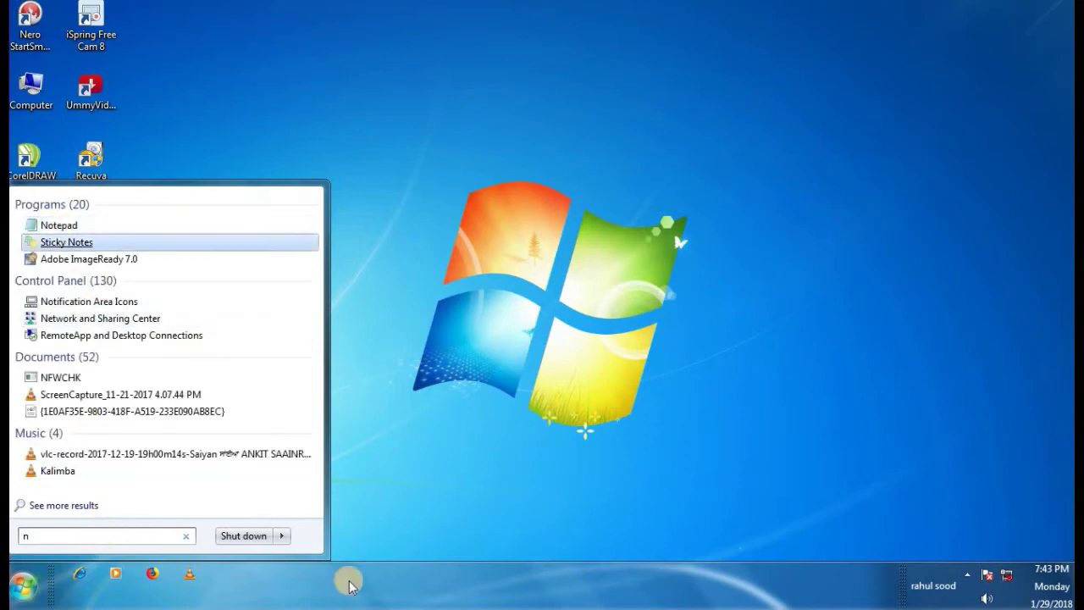
{"action": "left_click", "coordinate": [390, 473]}
{"action": "left_click", "coordinate": [23, 585]}
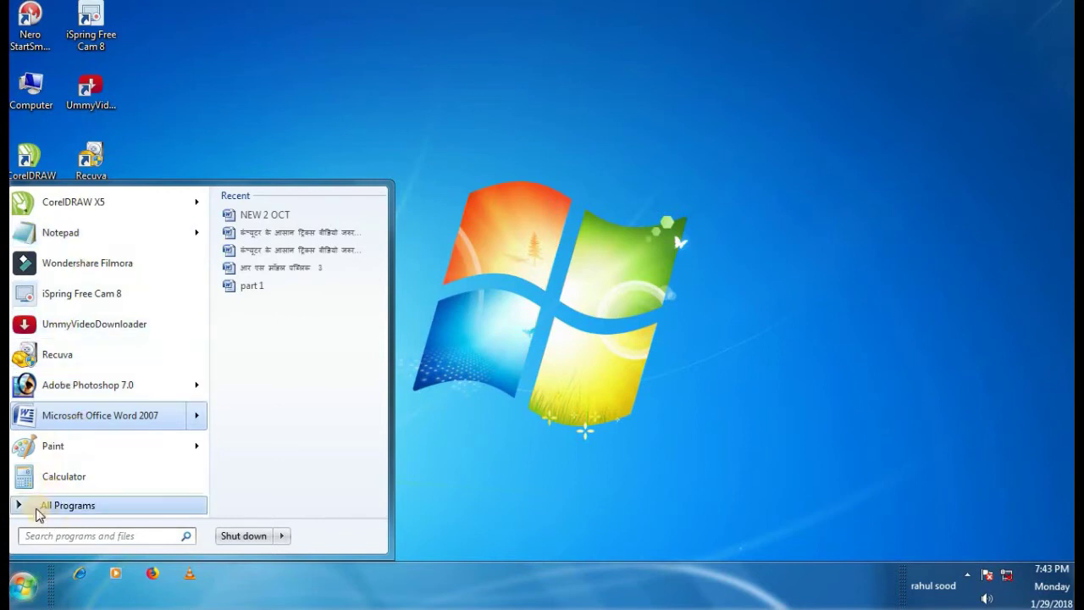
- Show All Programs in the Start menu and expand the Accessories folder
{"action": "left_click", "coordinate": [92, 511]}
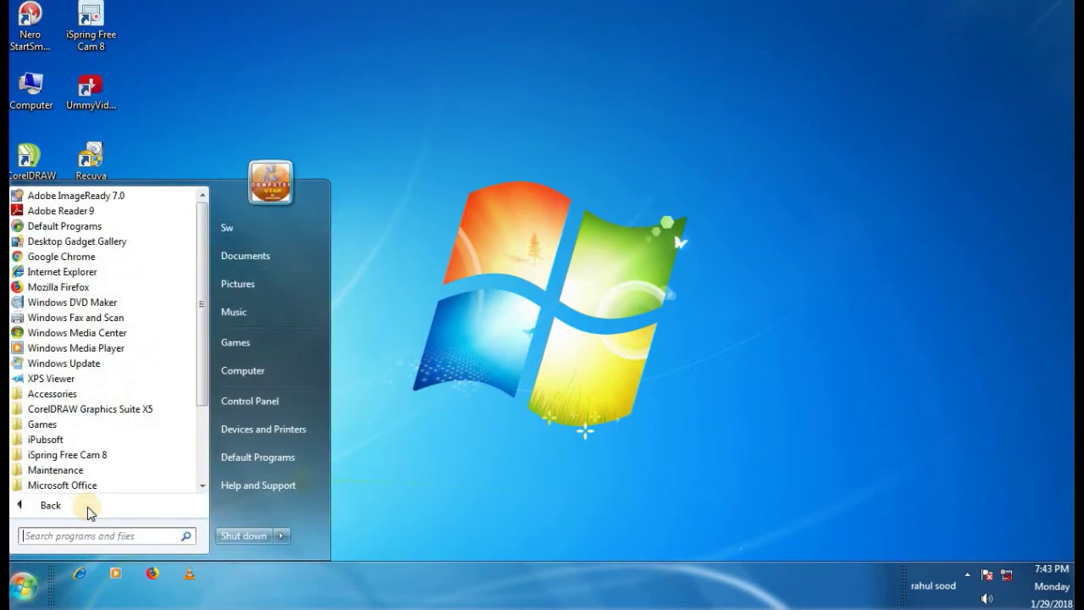
{"action": "left_click", "coordinate": [89, 507]}
{"action": "left_click", "coordinate": [91, 507]}
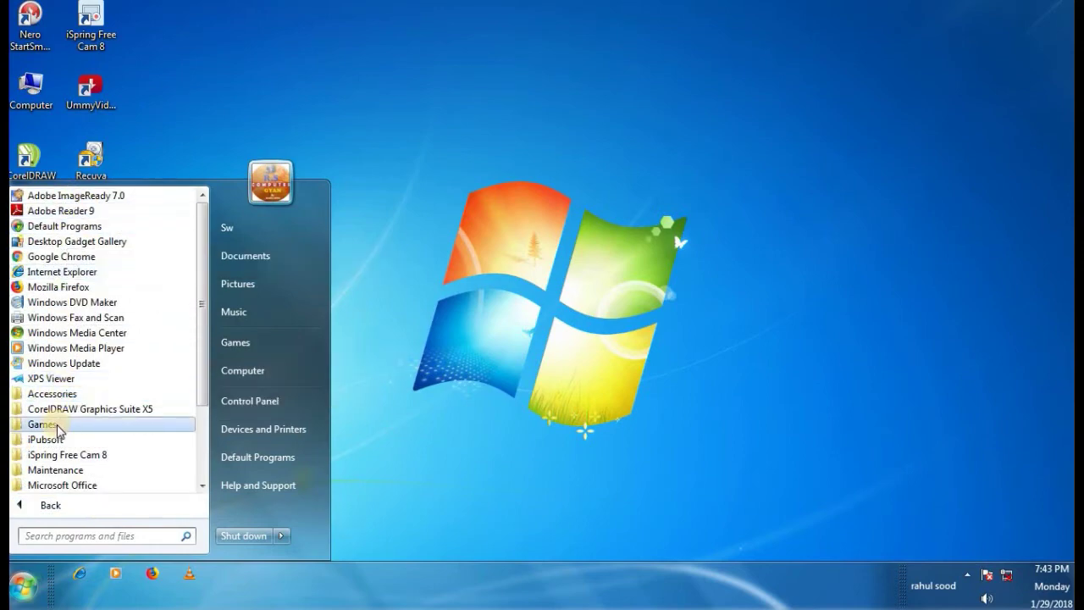
{"action": "left_click_drag", "start_coordinate": [201, 353], "coordinate": [201, 430]}
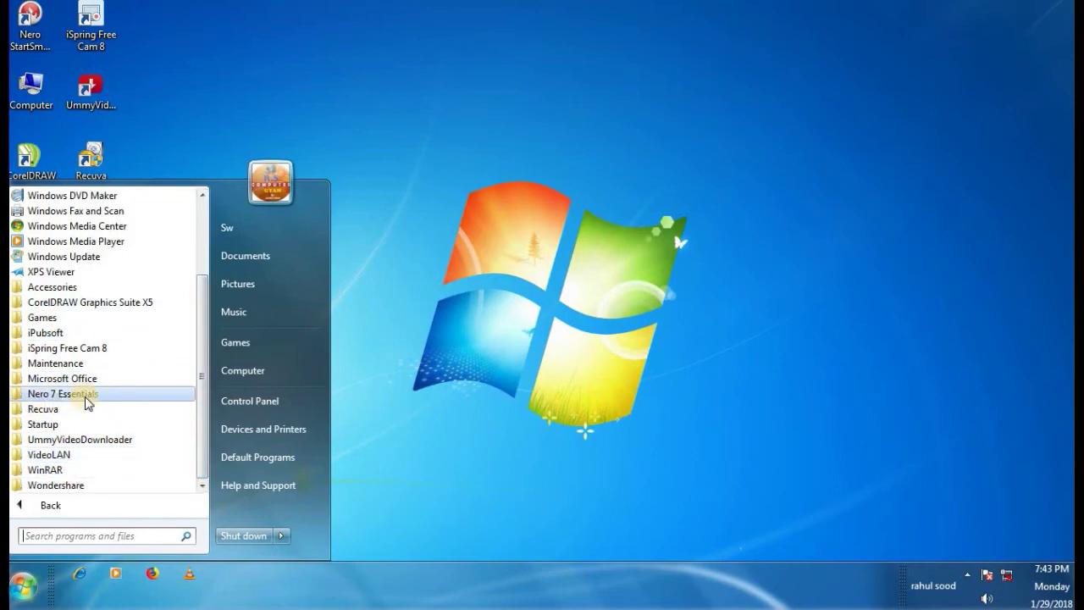
{"action": "left_click", "coordinate": [64, 287]}
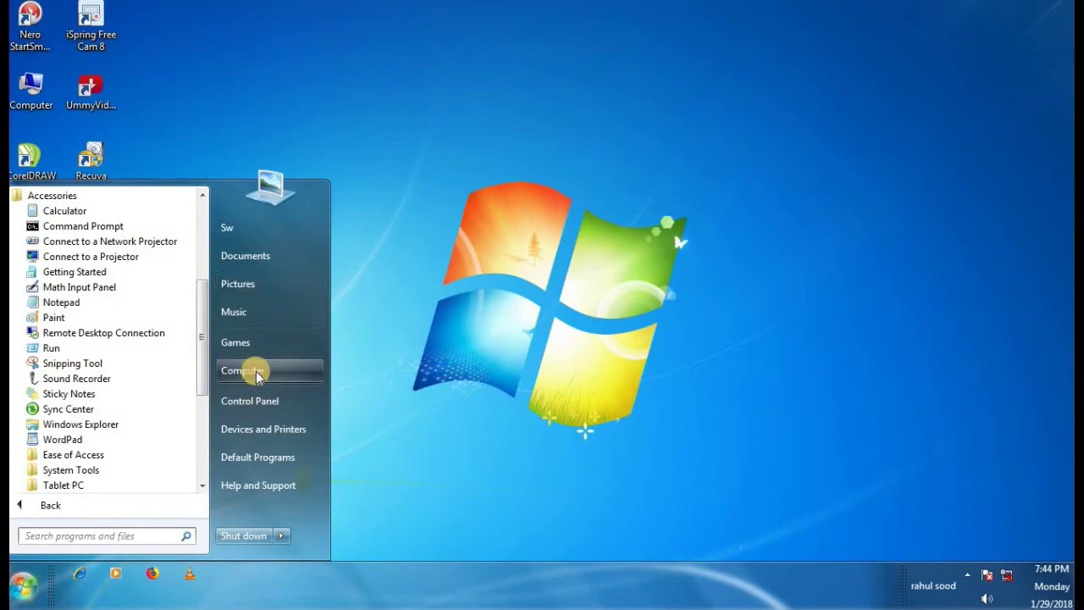
{"action": "left_click", "coordinate": [254, 403]}
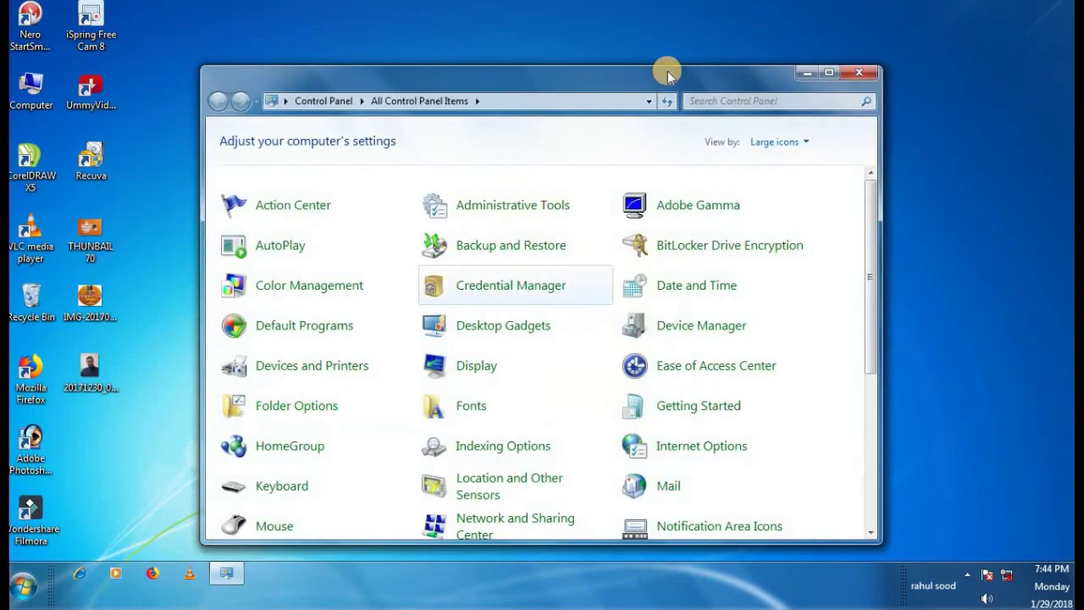
{"action": "left_click_drag", "start_coordinate": [605, 85], "coordinate": [547, 59]}
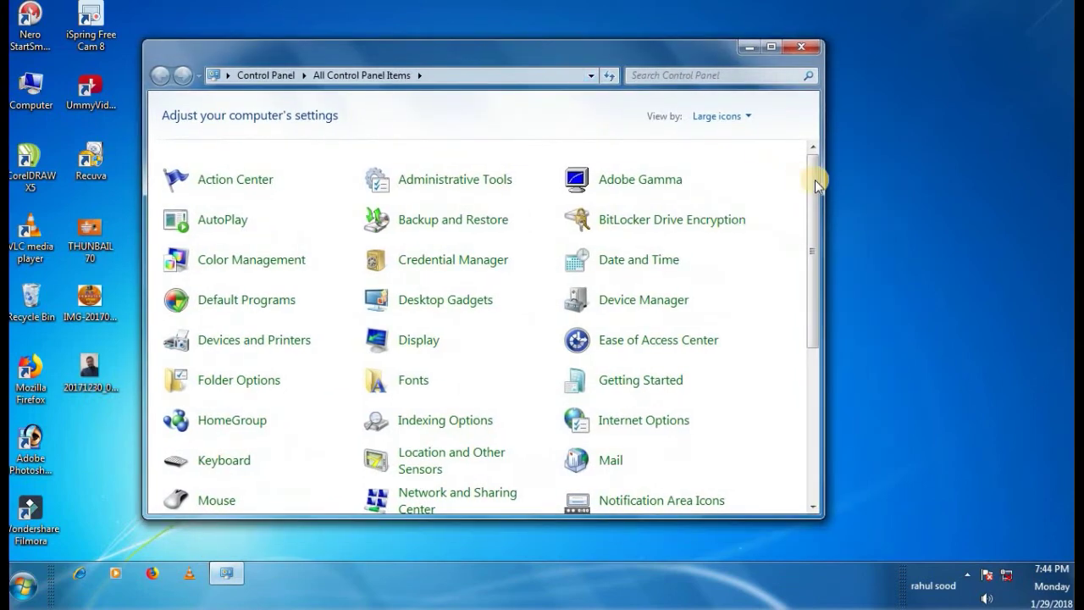
{"action": "mouse_move", "coordinate": [815, 179]}
{"action": "left_mouse_down"}
{"action": "mouse_move", "coordinate": [818, 317]}
{"action": "mouse_move", "coordinate": [816, 170]}
{"action": "left_mouse_up"}
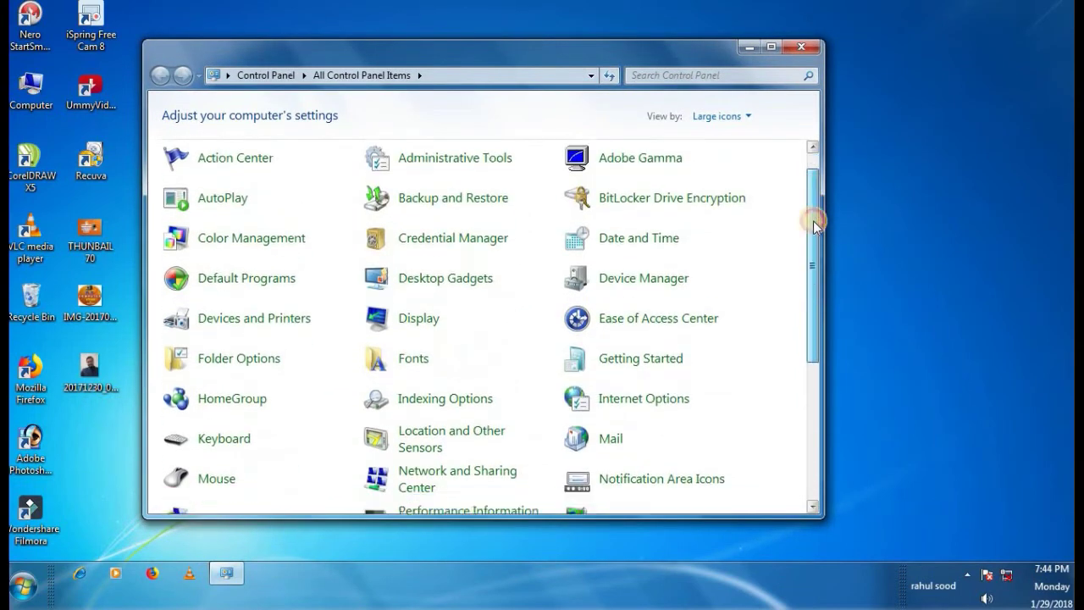
{"action": "left_click_drag", "start_coordinate": [815, 222], "coordinate": [812, 244]}
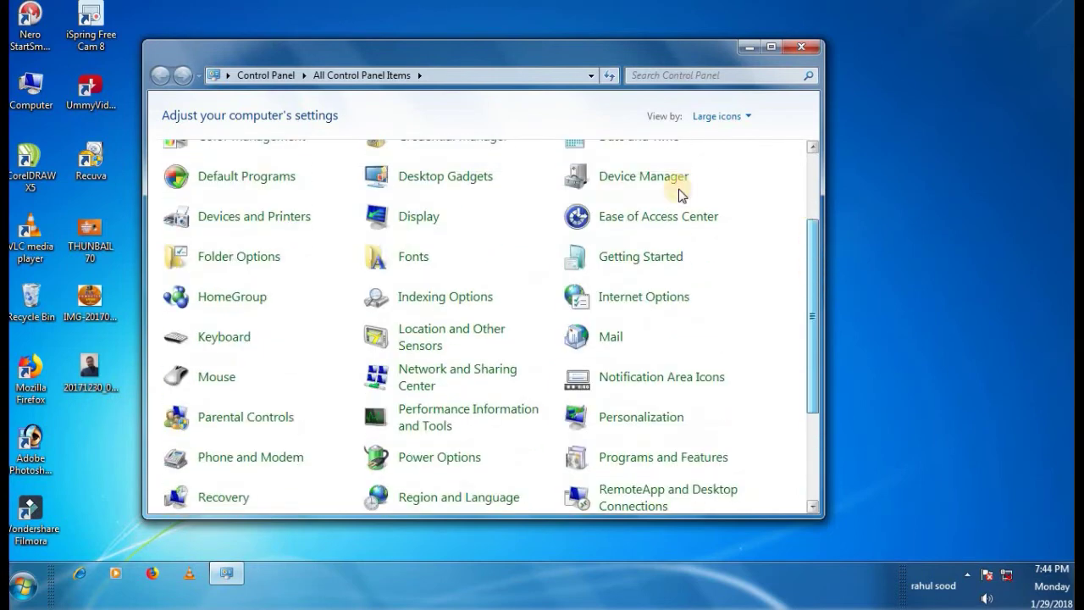
{"action": "left_click", "coordinate": [800, 48]}
{"action": "left_click", "coordinate": [23, 586]}
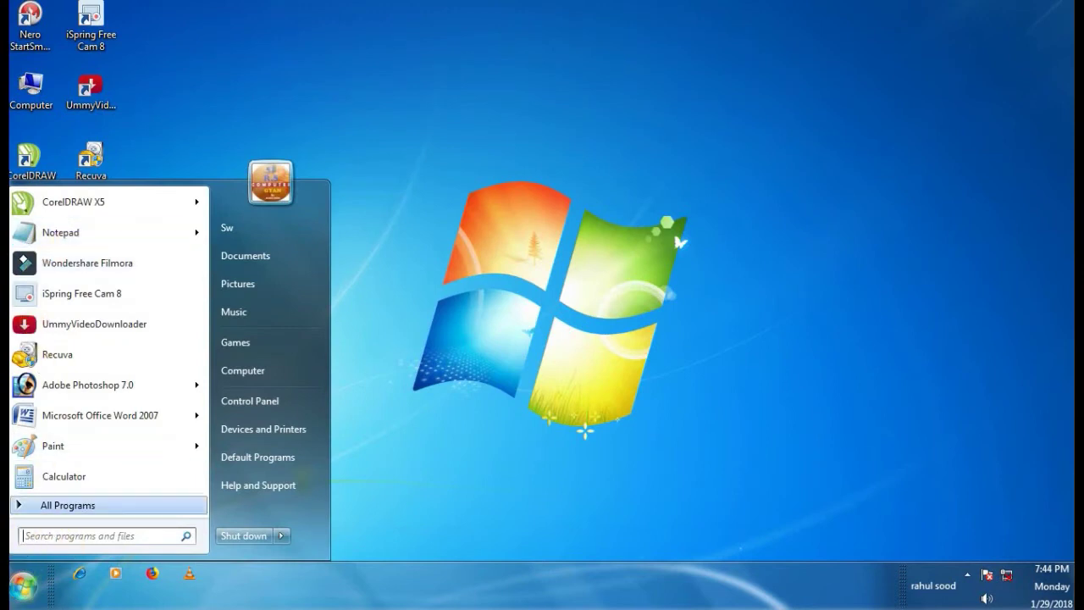
- Open Computer from the desktop and view Local Disk (C:) then Local Disk (D:) details
{"action": "left_click", "coordinate": [387, 398]}
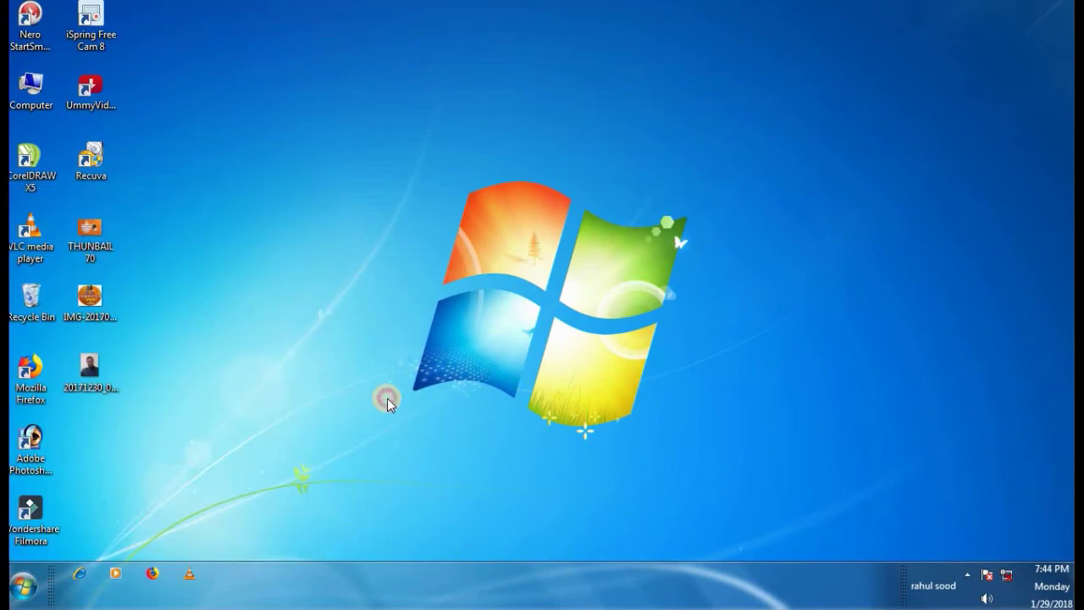
{"action": "double_click", "coordinate": [30, 91]}
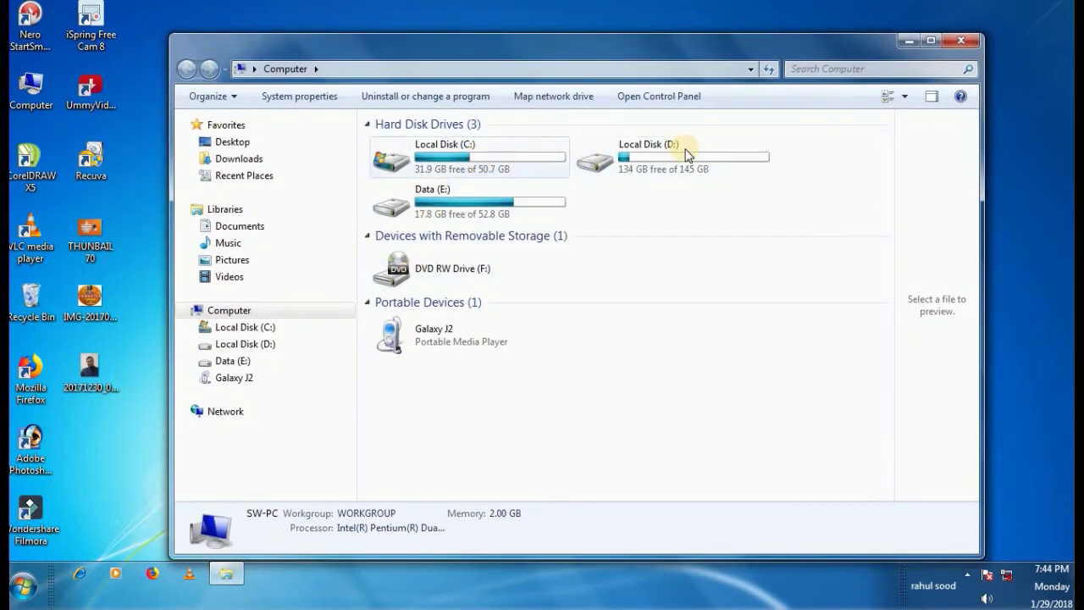
{"action": "left_click", "coordinate": [480, 160]}
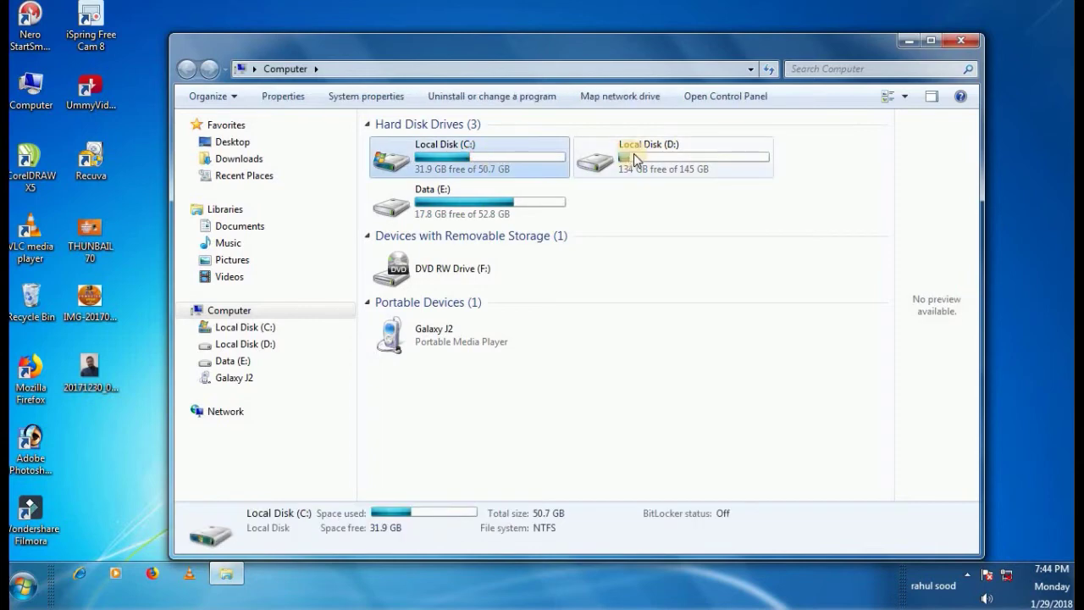
{"action": "left_click", "coordinate": [634, 159]}
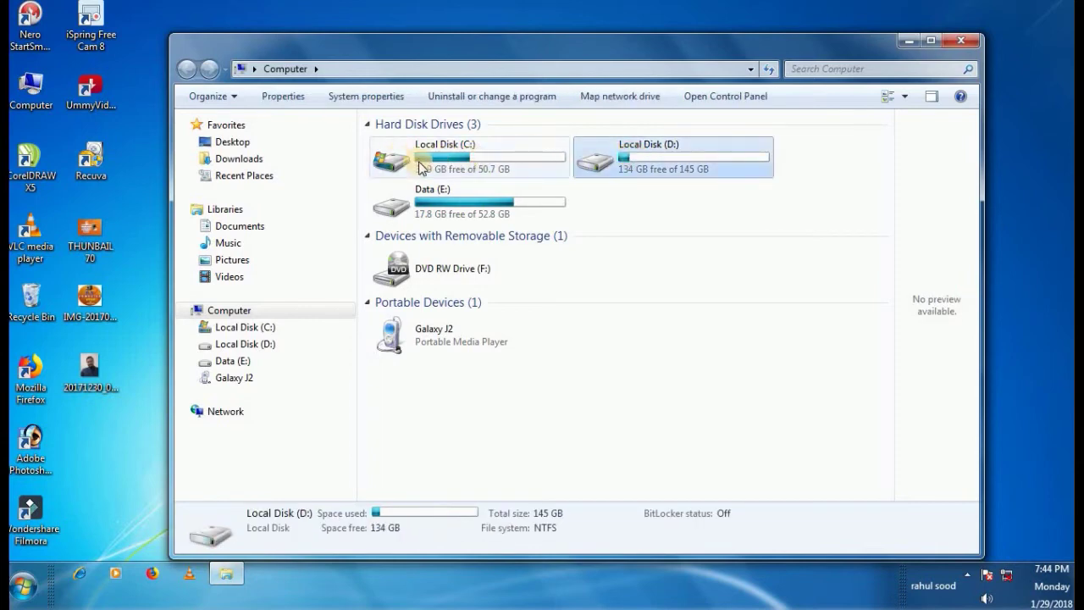
{"action": "right_click", "coordinate": [484, 157]}
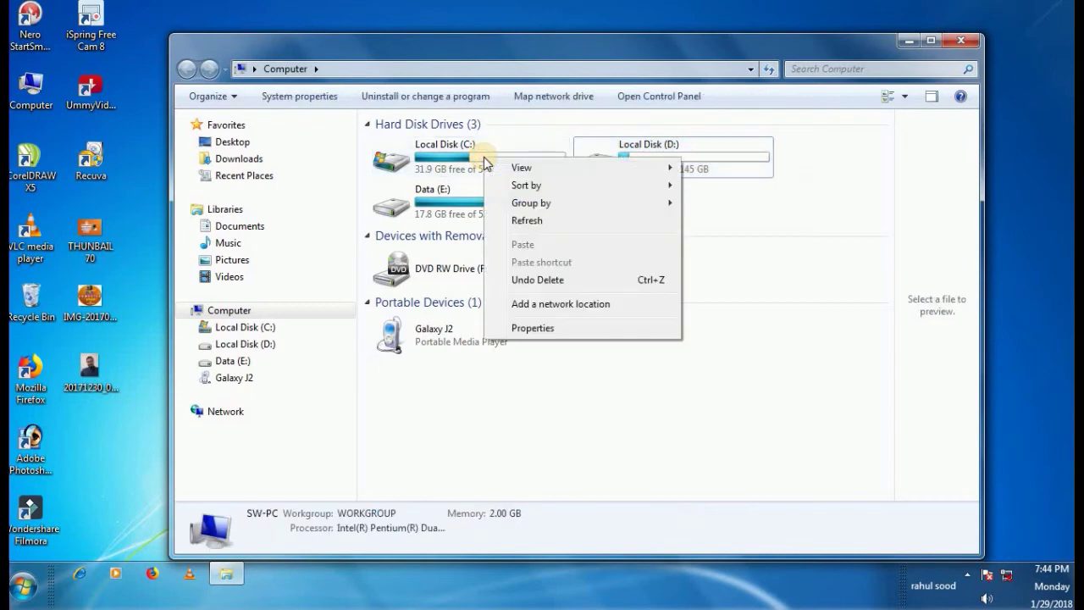
{"action": "left_click", "coordinate": [533, 327]}
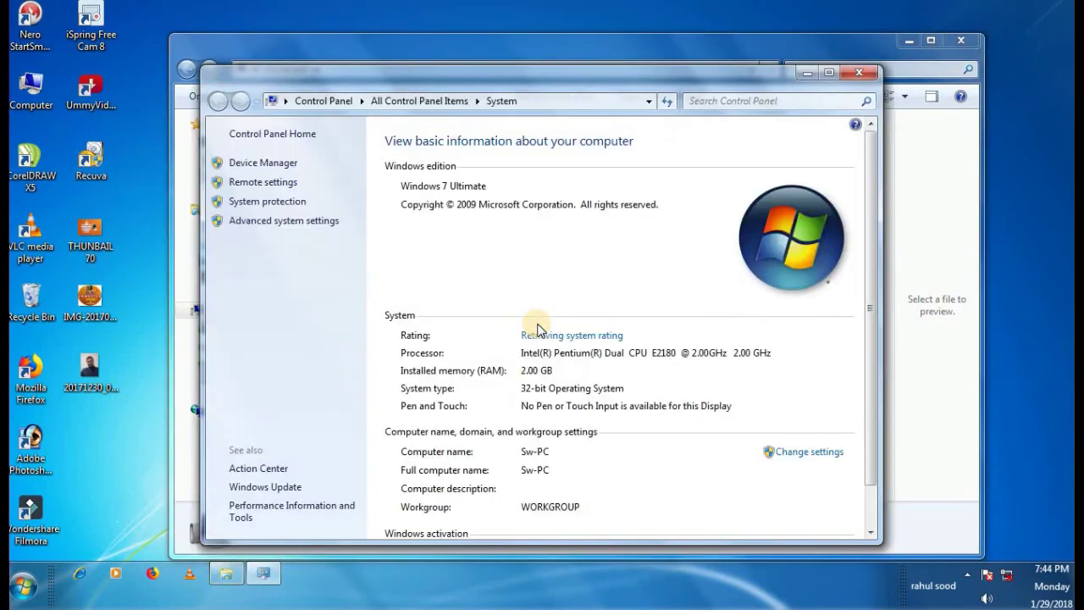
{"action": "left_click", "coordinate": [858, 72]}
{"action": "right_click", "coordinate": [464, 161]}
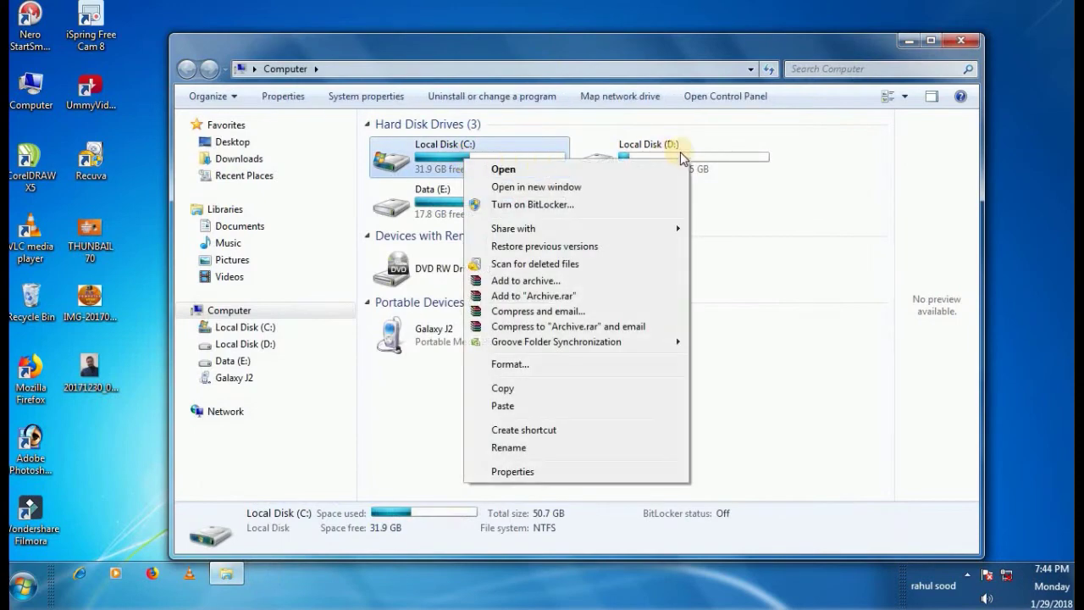
{"action": "left_click", "coordinate": [680, 152]}
{"action": "right_click", "coordinate": [681, 152]}
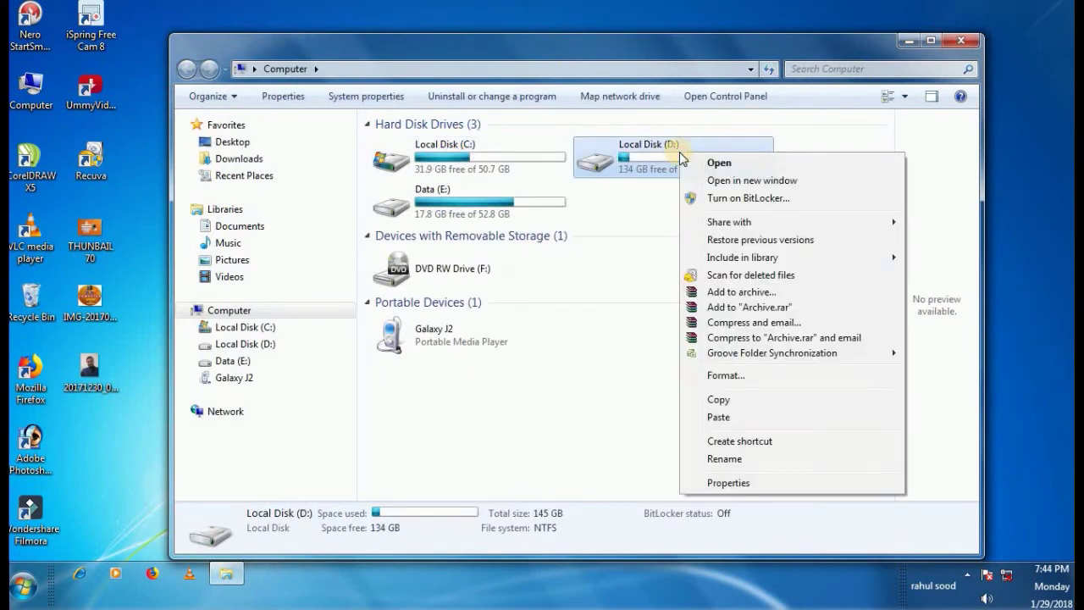
{"action": "left_click", "coordinate": [733, 481]}
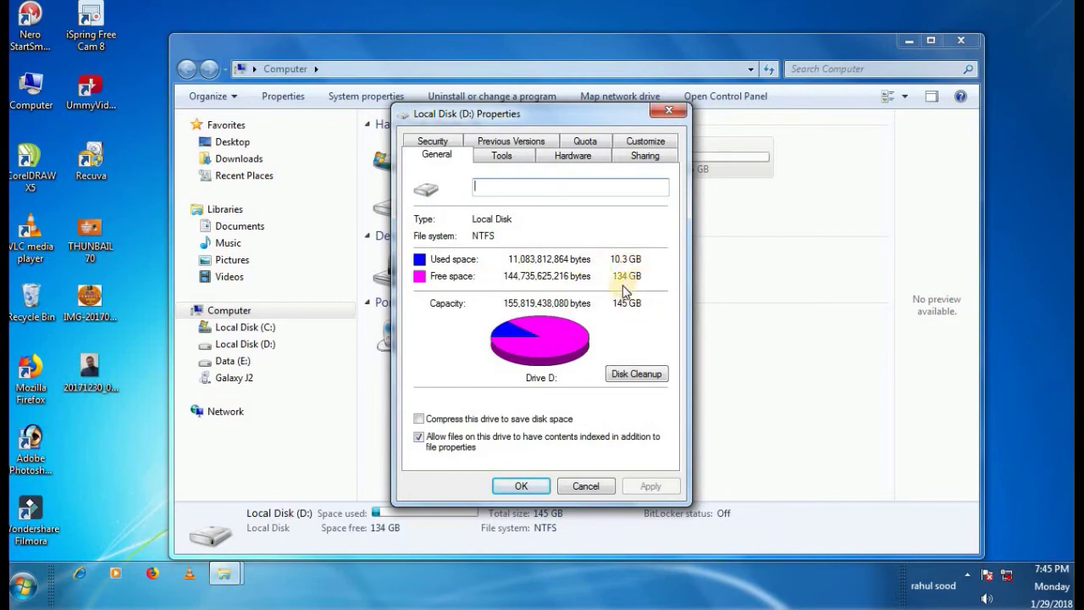
{"action": "left_click", "coordinate": [667, 113]}
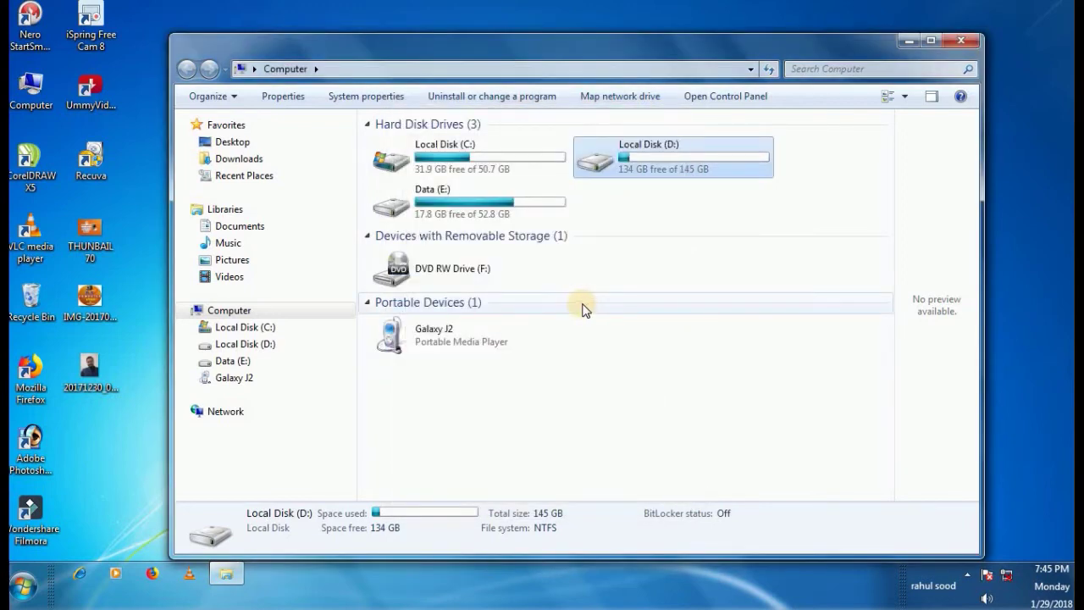
- Open Local Disk (D:), create a new folder named 'rs', and select it
{"action": "double_click", "coordinate": [643, 164]}
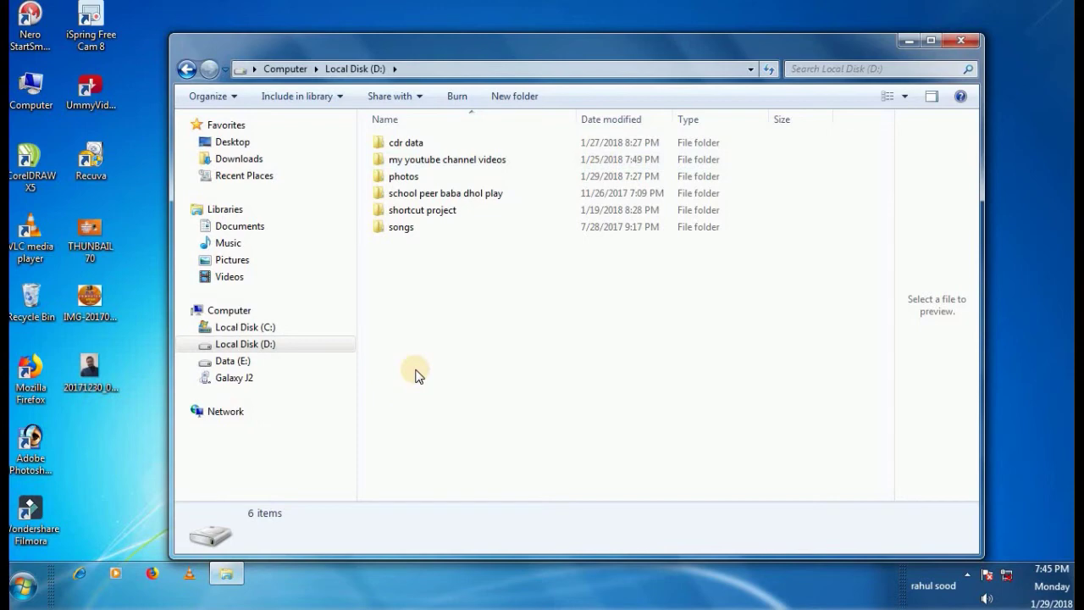
{"action": "right_click", "coordinate": [440, 324]}
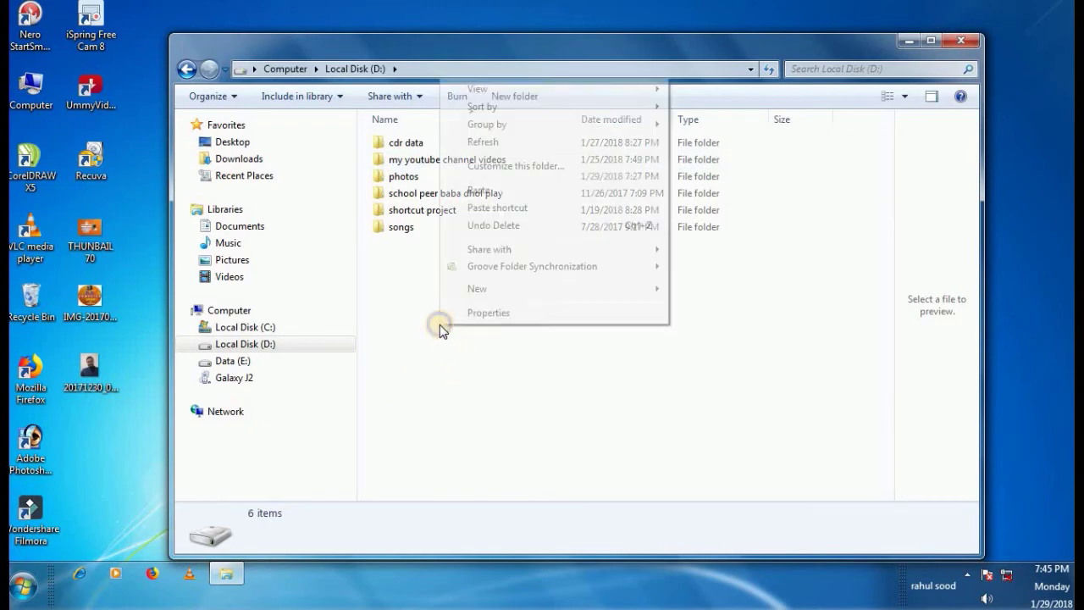
{"action": "mouse_move", "coordinate": [495, 289]}
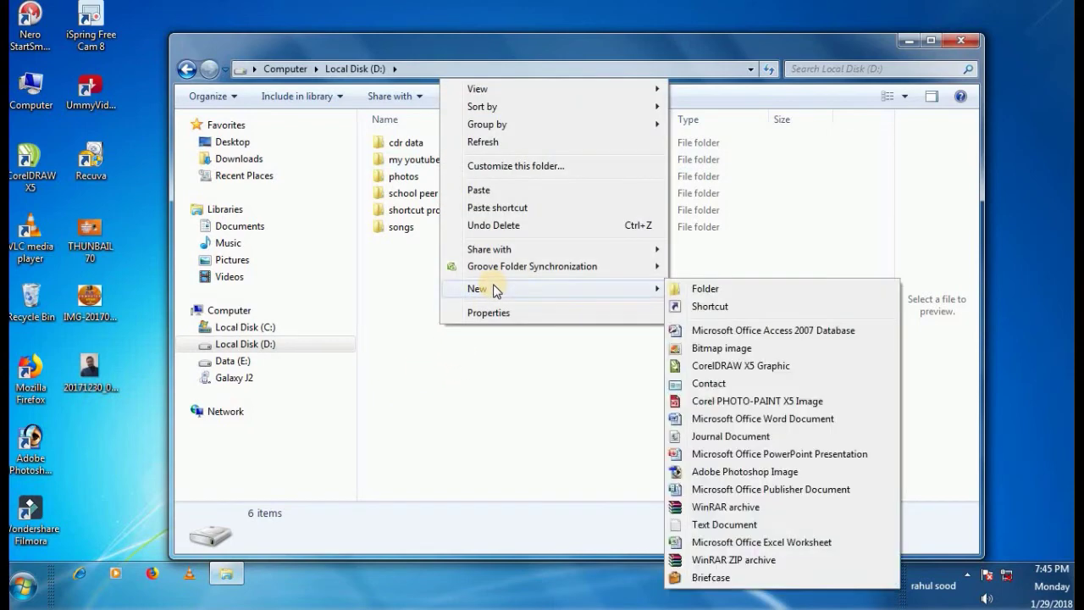
{"action": "left_click", "coordinate": [708, 291]}
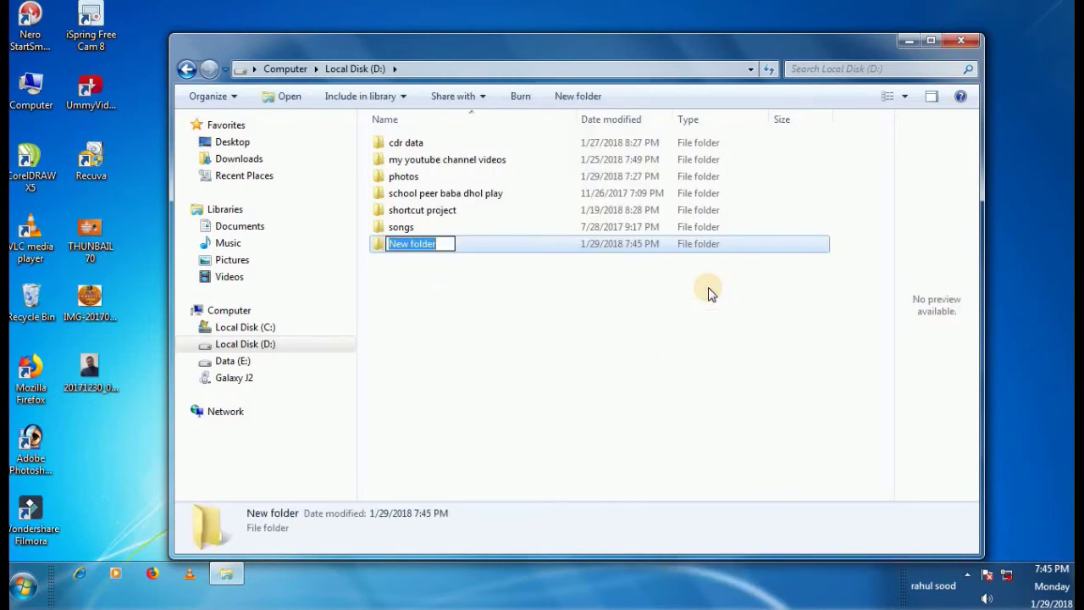
{"action": "type", "text": "rs"}
{"action": "left_click", "coordinate": [608, 365]}
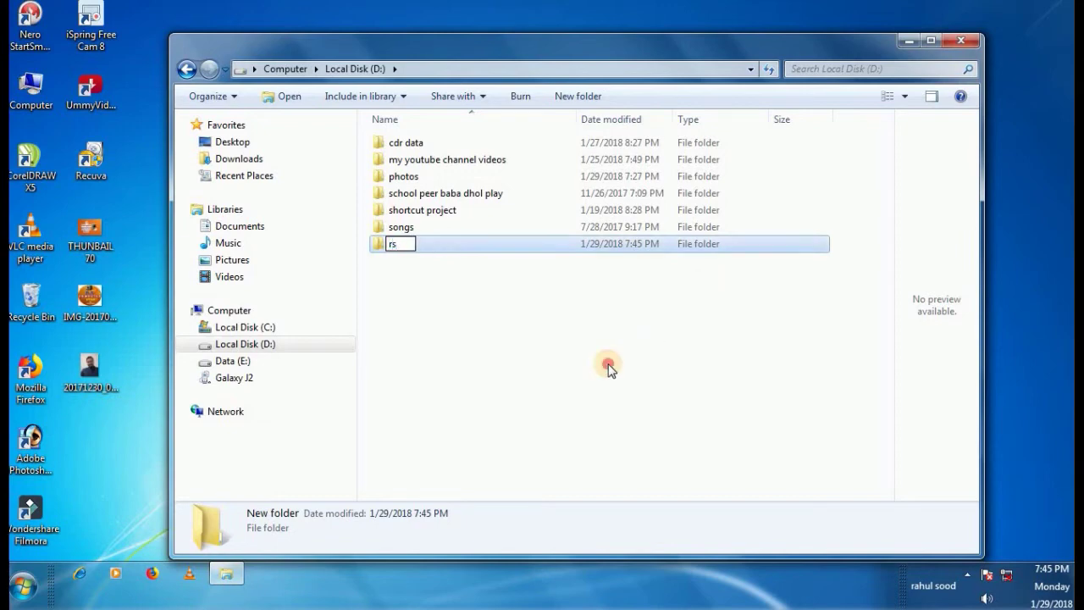
{"action": "left_click", "coordinate": [415, 247]}
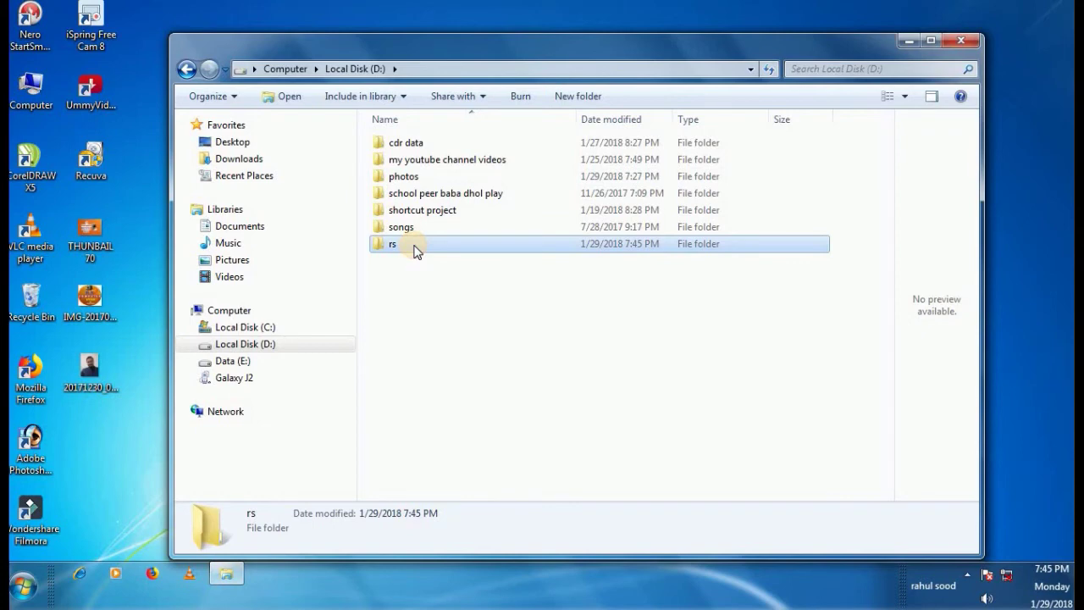
{"action": "double_click", "coordinate": [91, 246]}
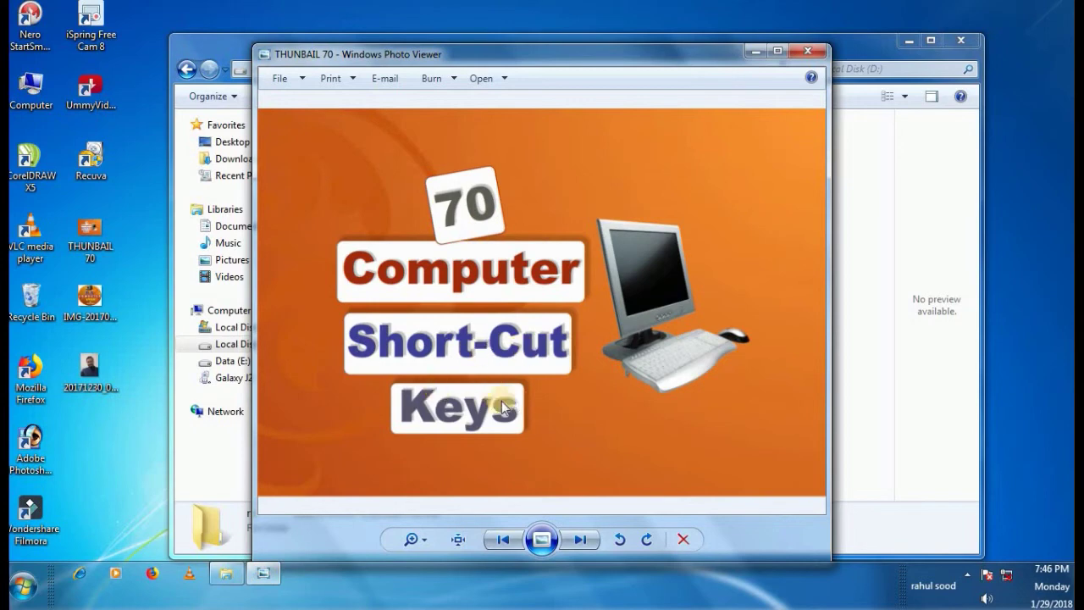
{"action": "left_click", "coordinate": [813, 51]}
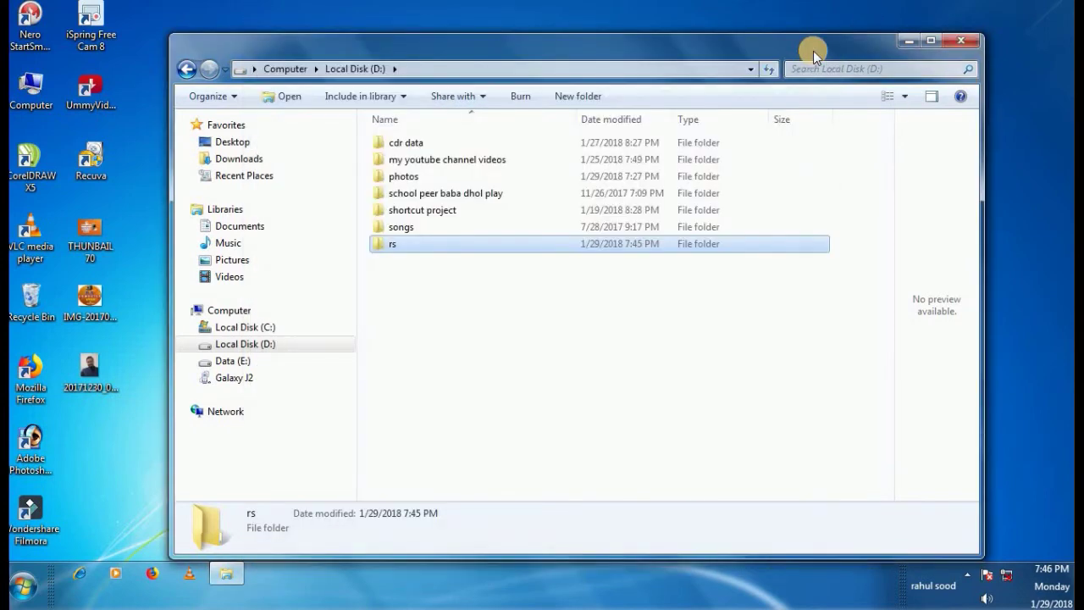
- Try renaming the rs folder and pressing Delete, but cancel both, keeping rs
{"action": "left_click", "coordinate": [414, 247]}
{"action": "key", "text": "BackSpace"}
{"action": "left_click", "coordinate": [416, 273]}
{"action": "left_click", "coordinate": [405, 245]}
{"action": "key", "text": "Delete"}
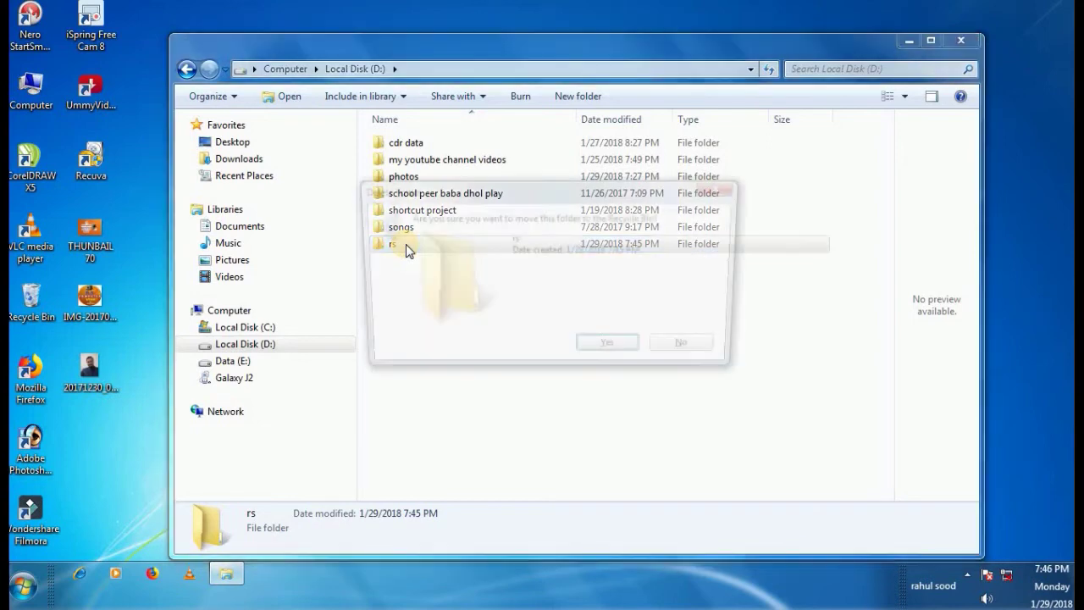
{"action": "left_click", "coordinate": [685, 351]}
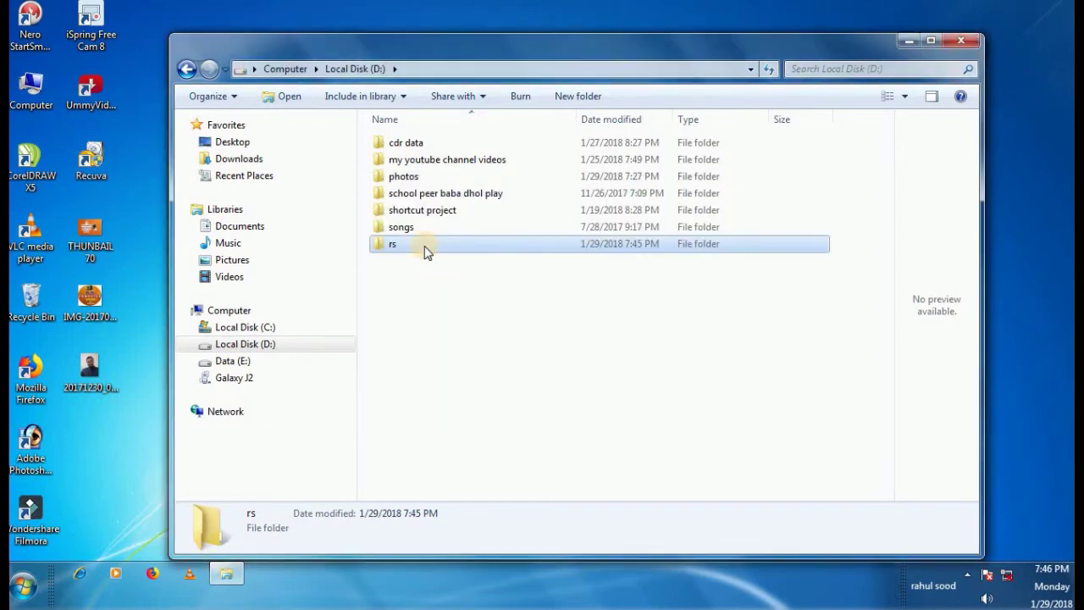
- Delete rs from its context menu and confirm, leaving six items on D:
{"action": "right_click", "coordinate": [424, 245]}
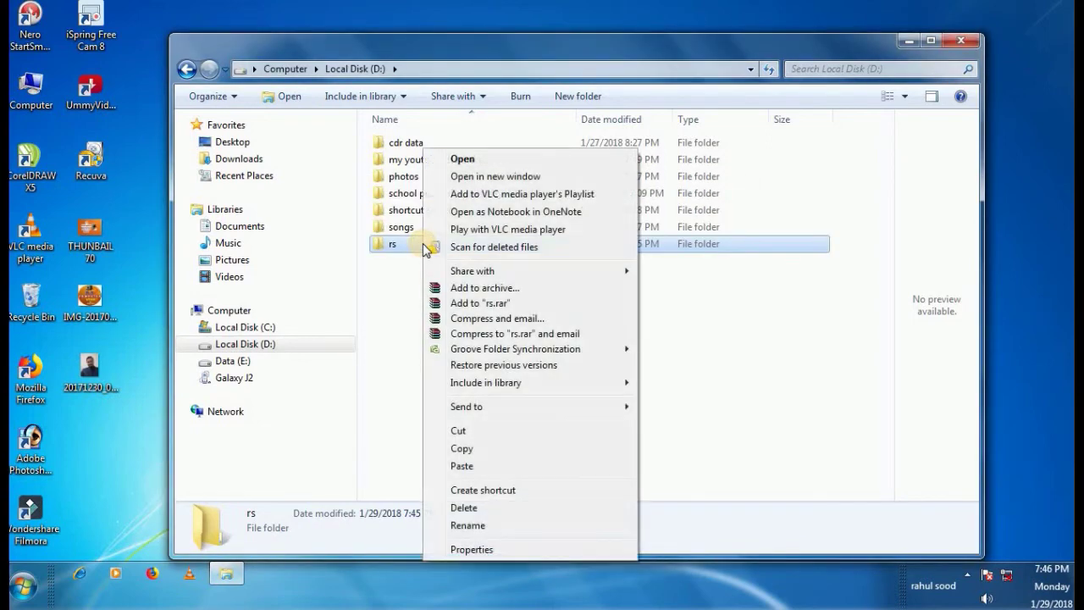
{"action": "left_click", "coordinate": [486, 507]}
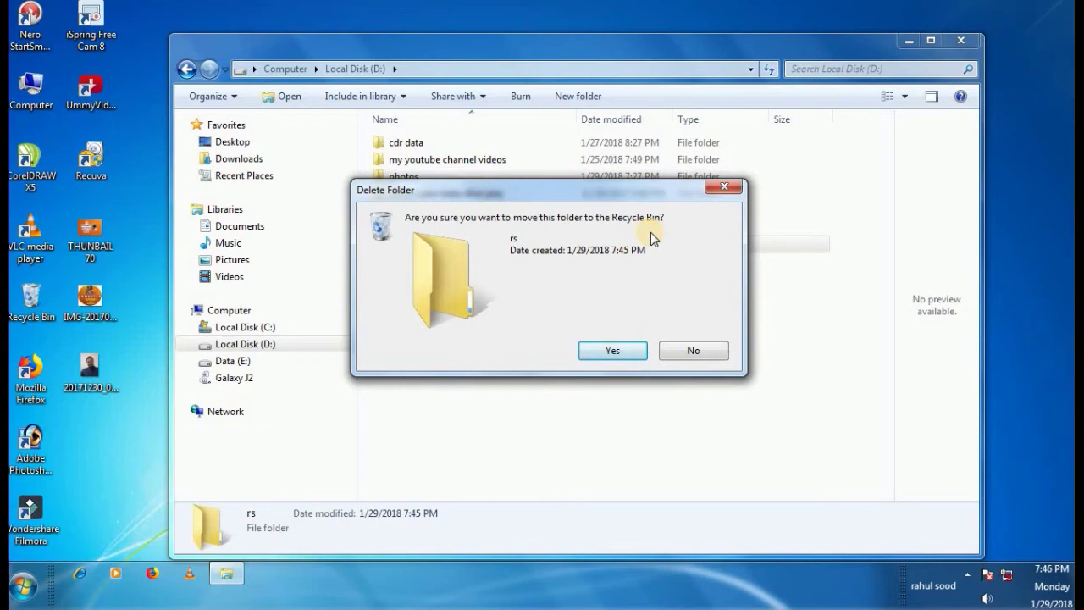
{"action": "left_click", "coordinate": [31, 298]}
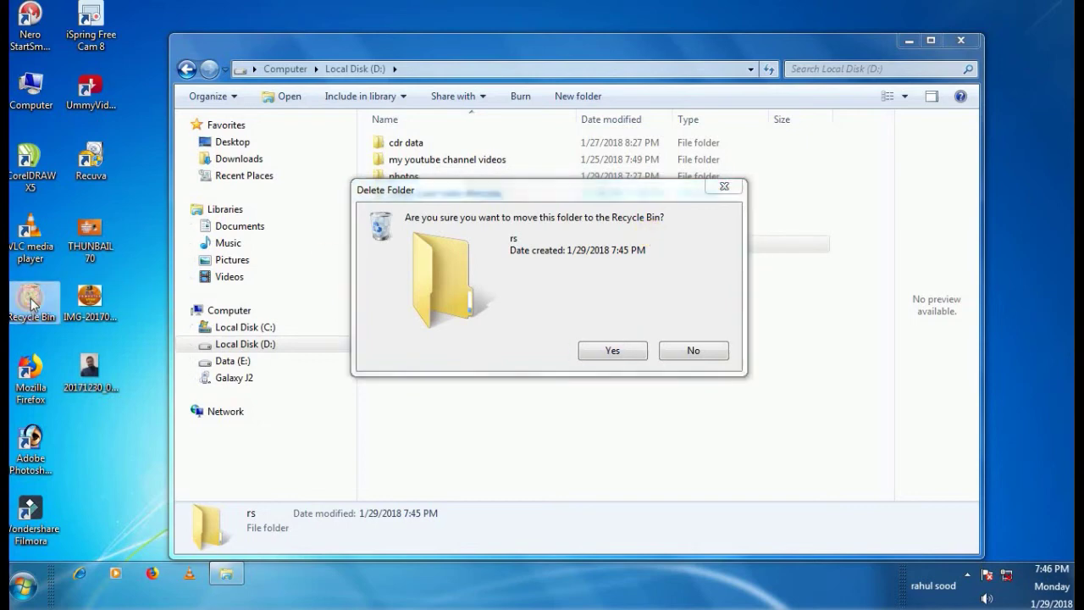
{"action": "left_click", "coordinate": [486, 357]}
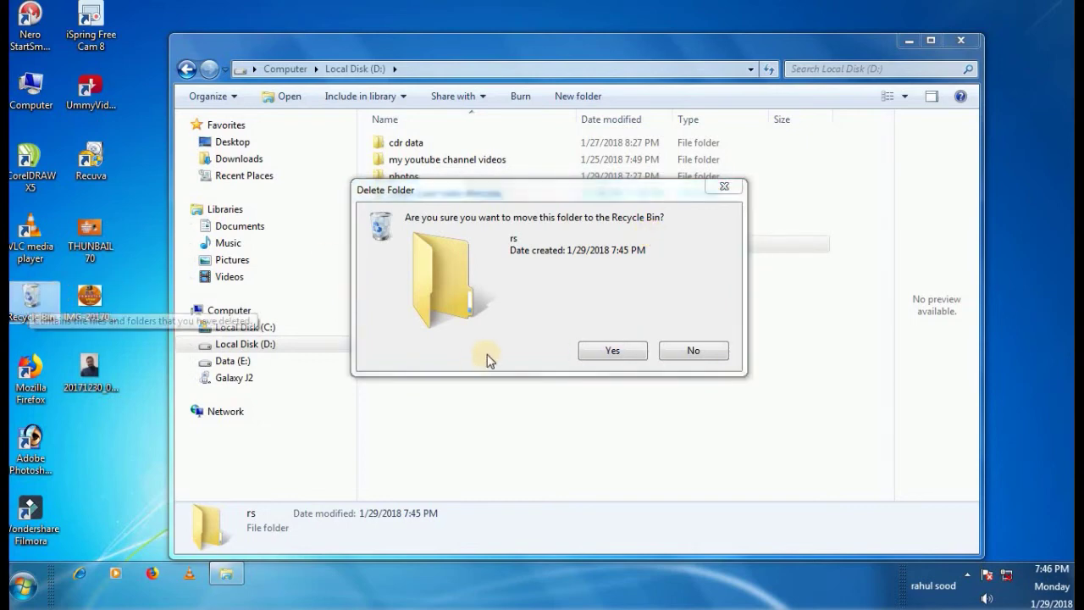
{"action": "left_click", "coordinate": [602, 351]}
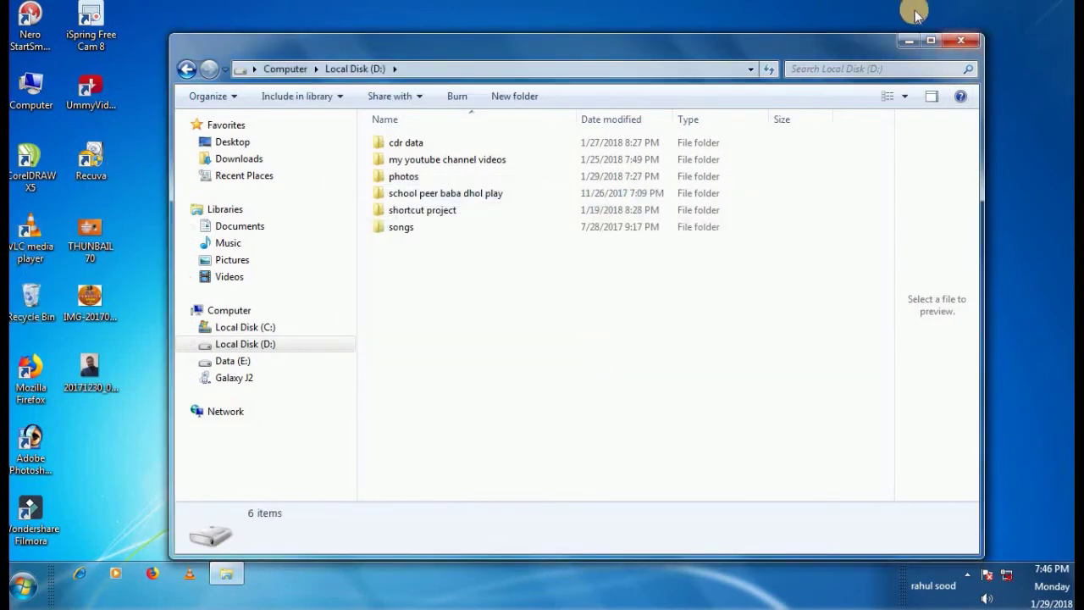
{"action": "left_click", "coordinate": [909, 40]}
- Find the deleted rs folder in the Recycle Bin, without emptying the bin
{"action": "double_click", "coordinate": [34, 298]}
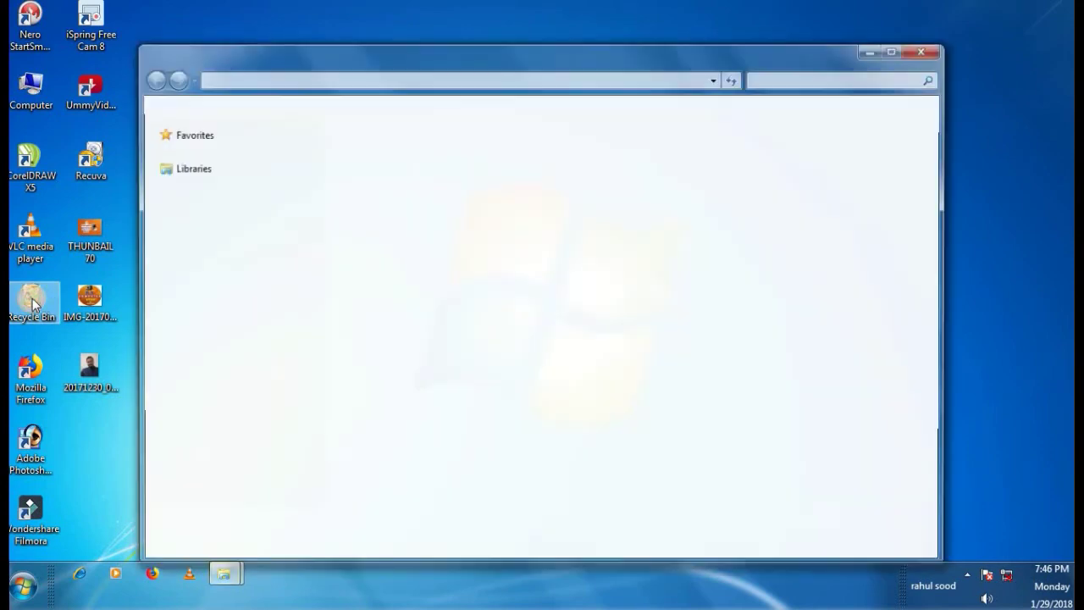
{"action": "left_click", "coordinate": [586, 149]}
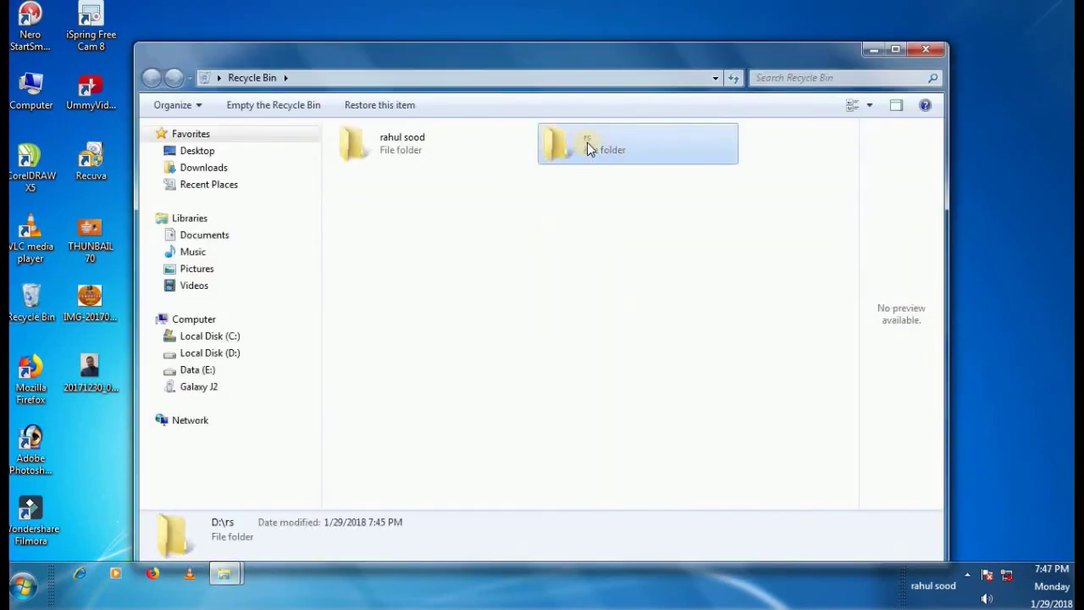
{"action": "left_click", "coordinate": [927, 48]}
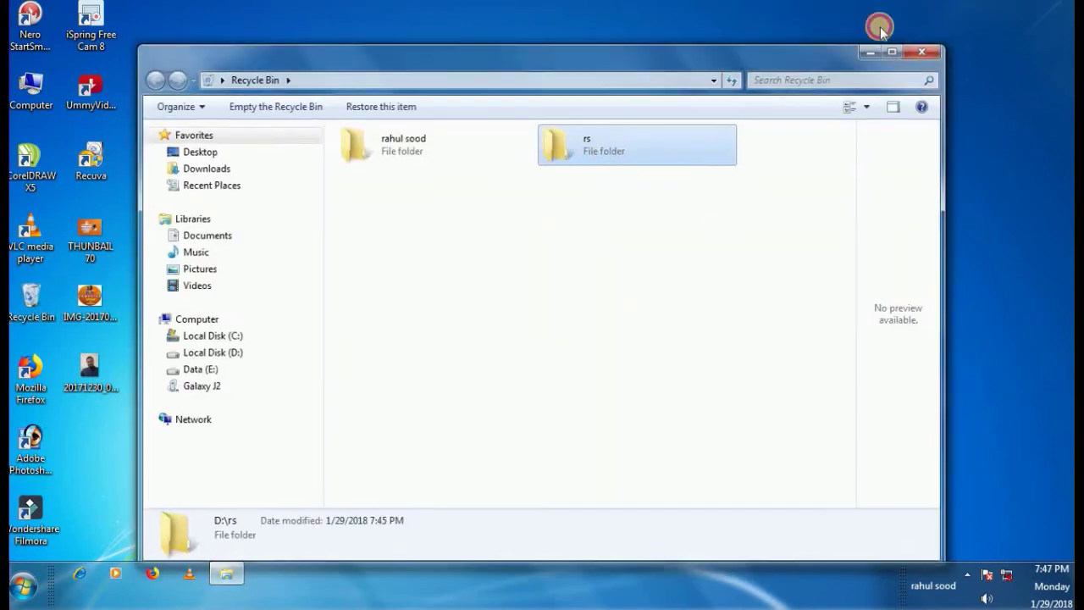
{"action": "right_click", "coordinate": [37, 294]}
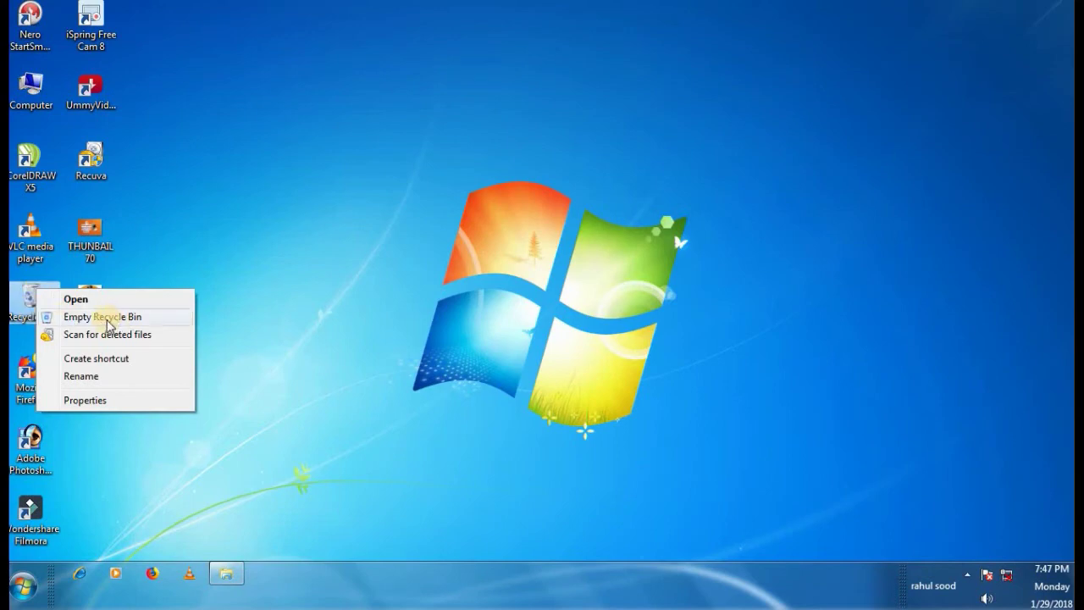
{"action": "left_click", "coordinate": [260, 227]}
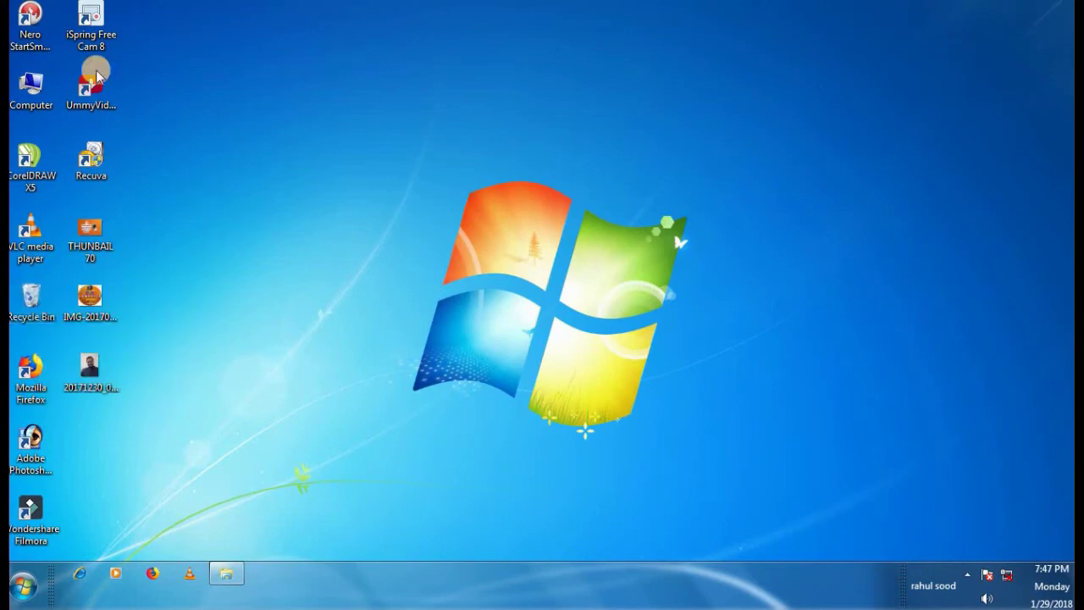
- Reopen the Recycle Bin, then close the Local Disk (D:) and Recycle Bin windows
{"action": "double_click", "coordinate": [28, 327]}
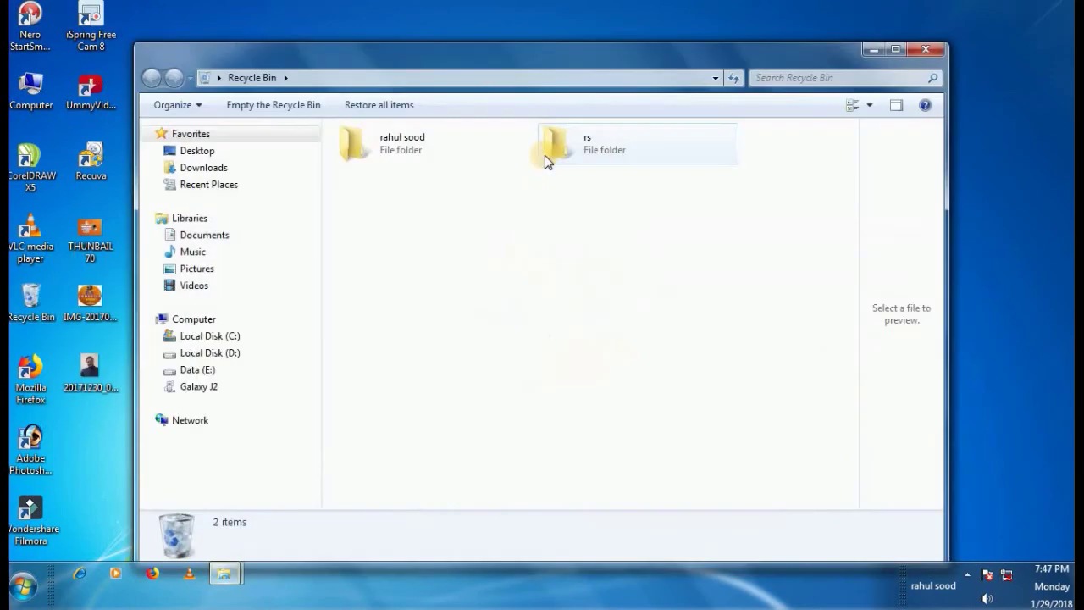
{"action": "left_click", "coordinate": [577, 146]}
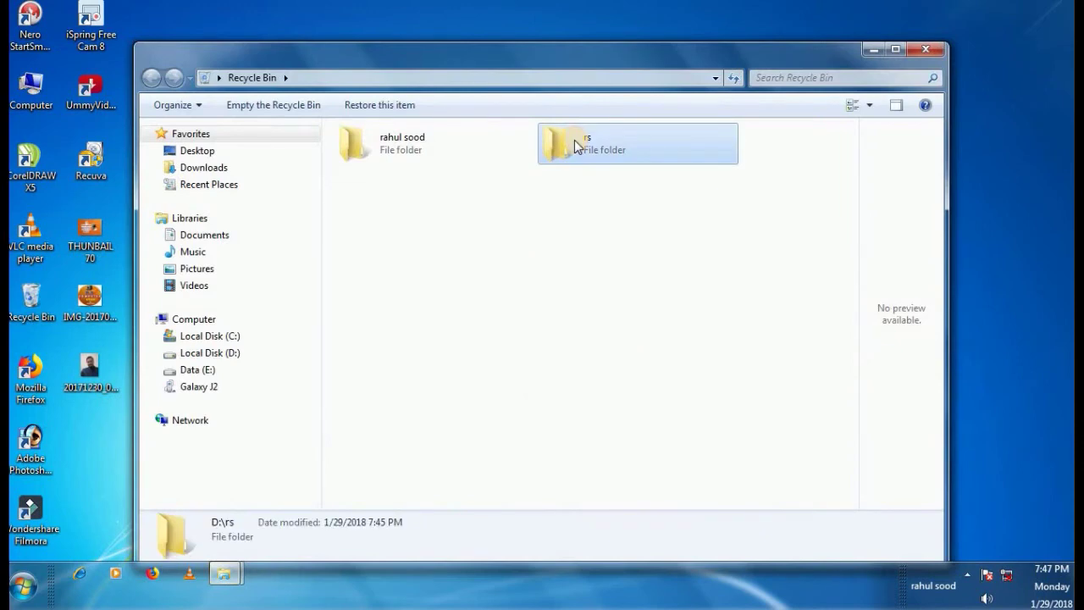
{"action": "left_click", "coordinate": [226, 574]}
{"action": "left_click", "coordinate": [138, 487]}
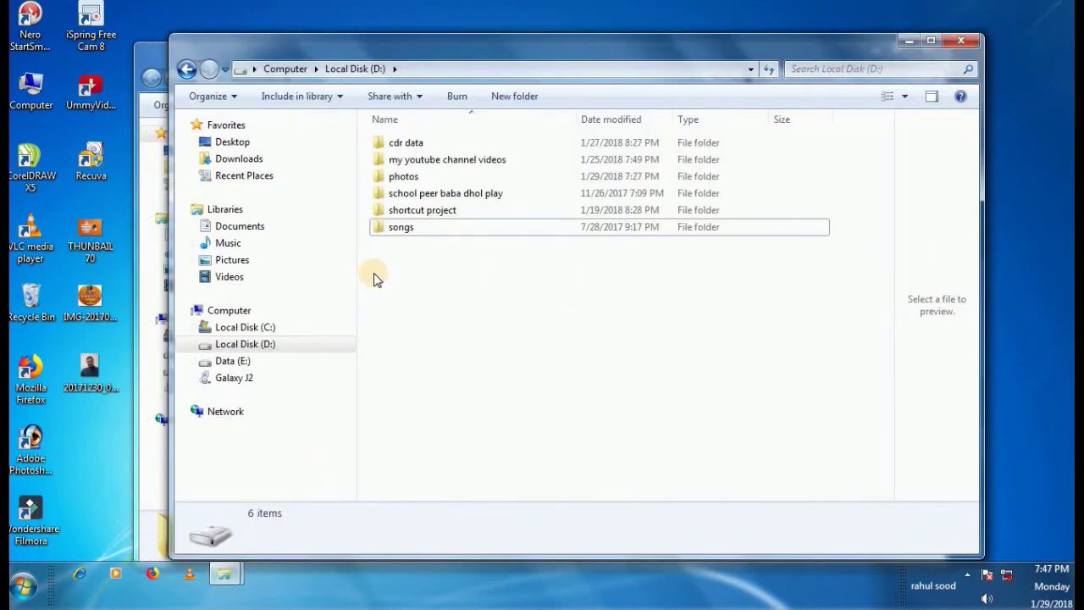
{"action": "left_click", "coordinate": [962, 44]}
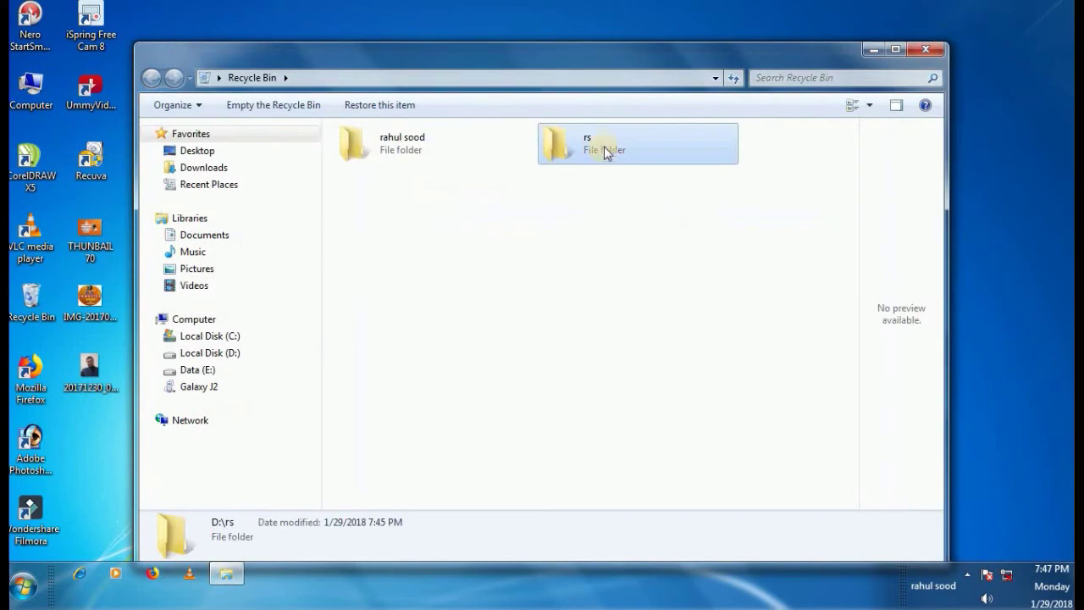
{"action": "left_click", "coordinate": [931, 53]}
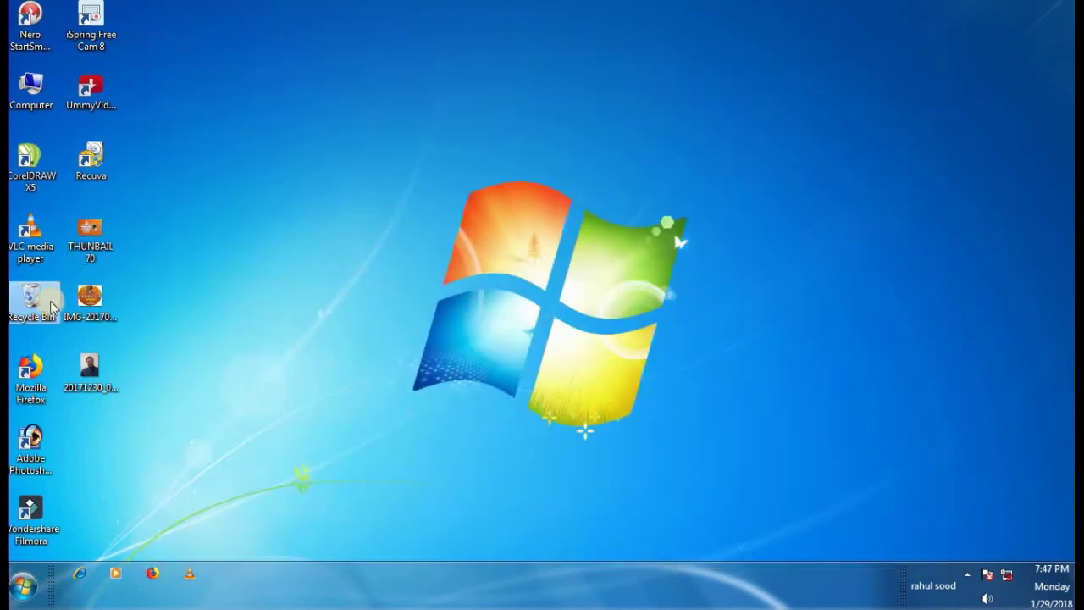
- Restore rs from the Recycle Bin via its context menu, then close the bin
{"action": "double_click", "coordinate": [31, 298]}
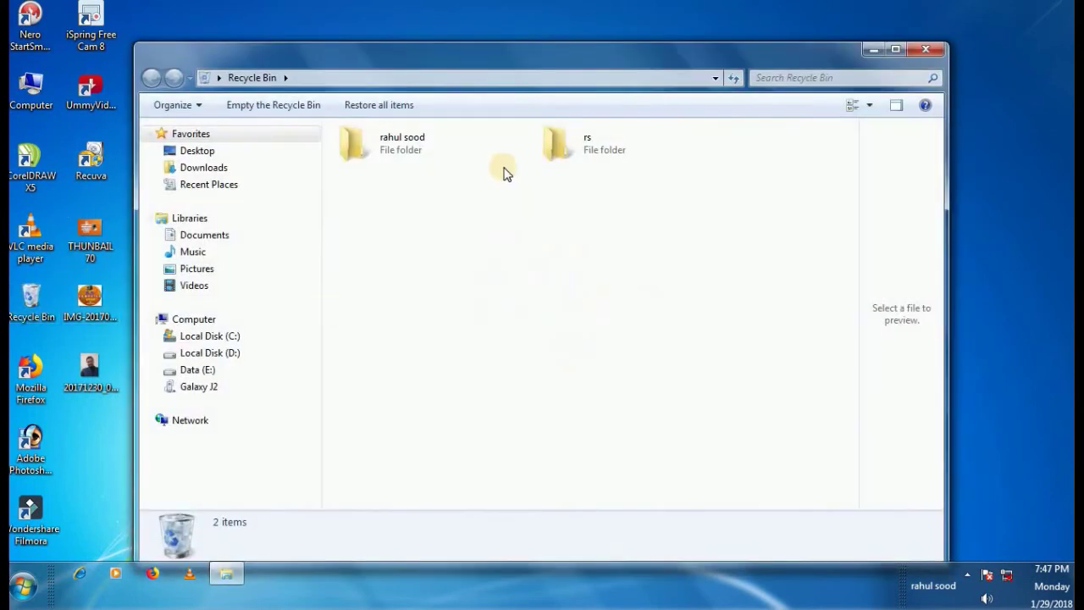
{"action": "left_click", "coordinate": [609, 144]}
{"action": "right_click", "coordinate": [608, 144]}
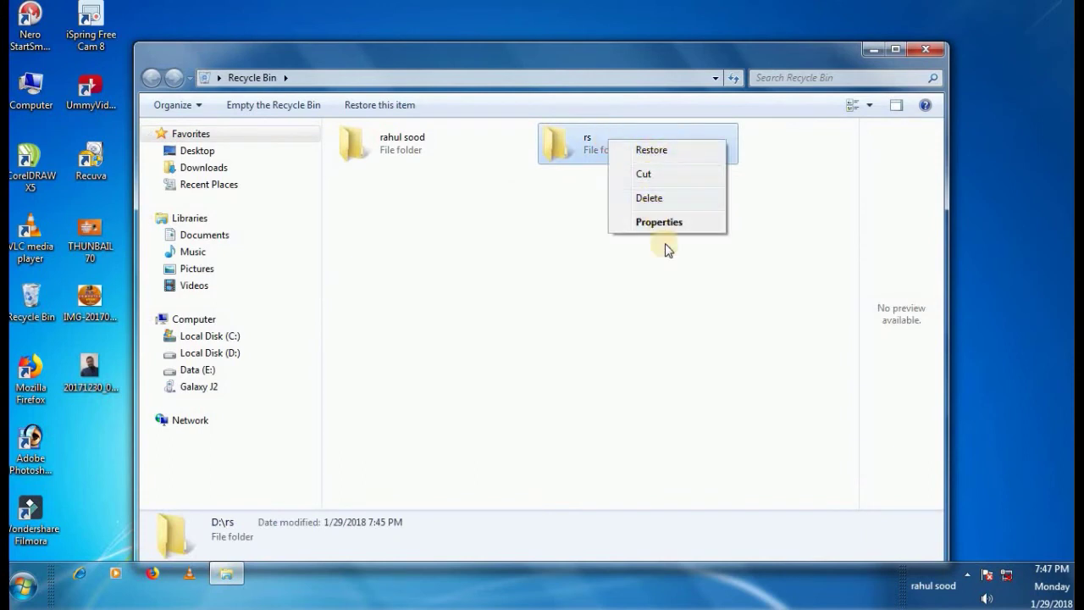
{"action": "left_click", "coordinate": [651, 151]}
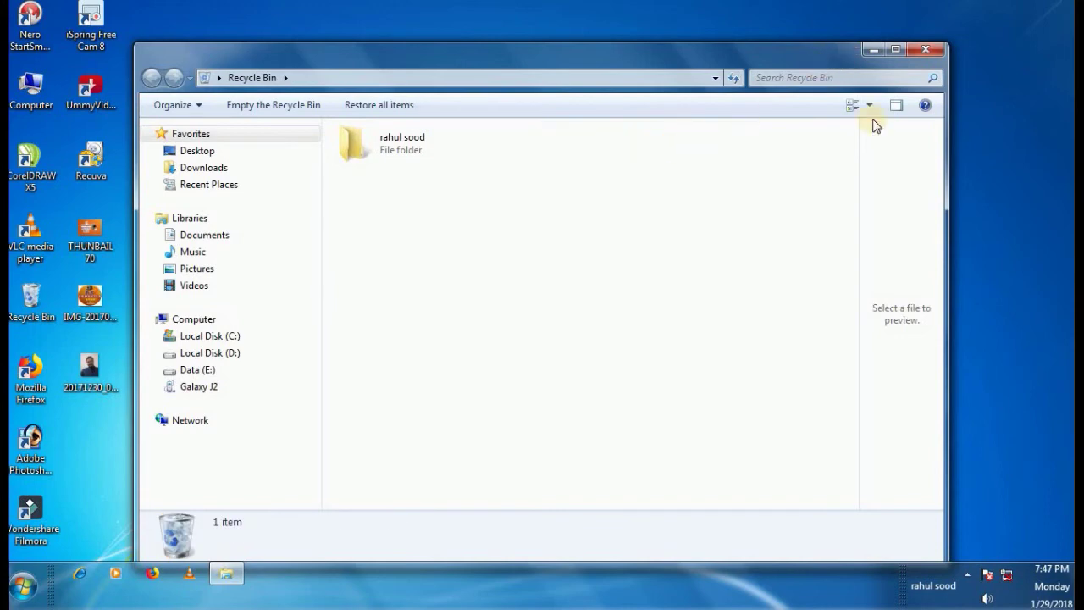
{"action": "left_click", "coordinate": [926, 49]}
- Open Computer and Local Disk (D:), checking the restored rs folder across repeated visits
{"action": "double_click", "coordinate": [31, 89]}
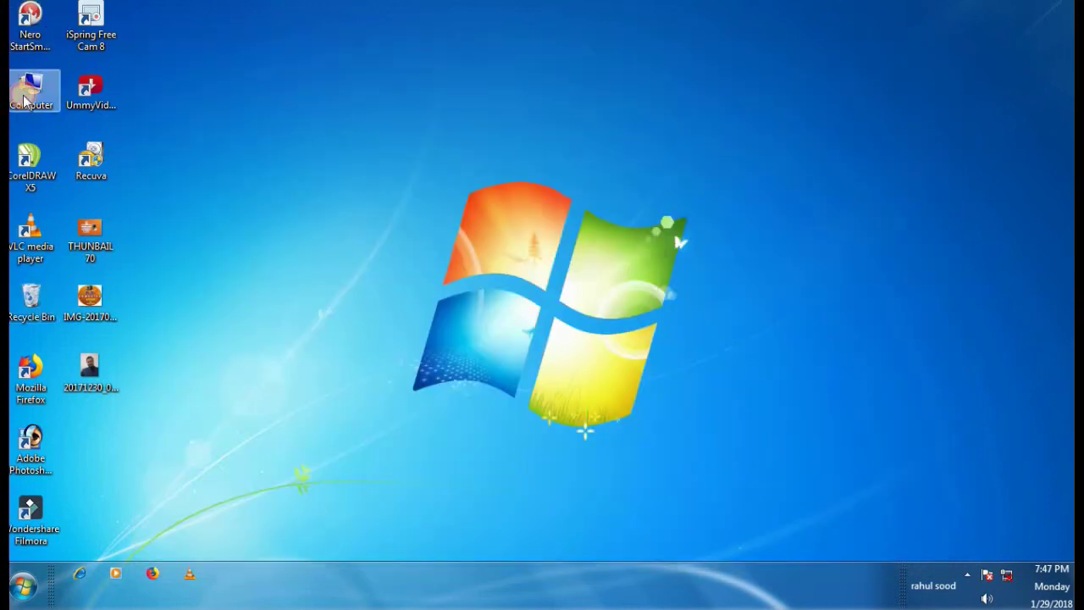
{"action": "left_click", "coordinate": [624, 169]}
{"action": "double_click", "coordinate": [624, 170]}
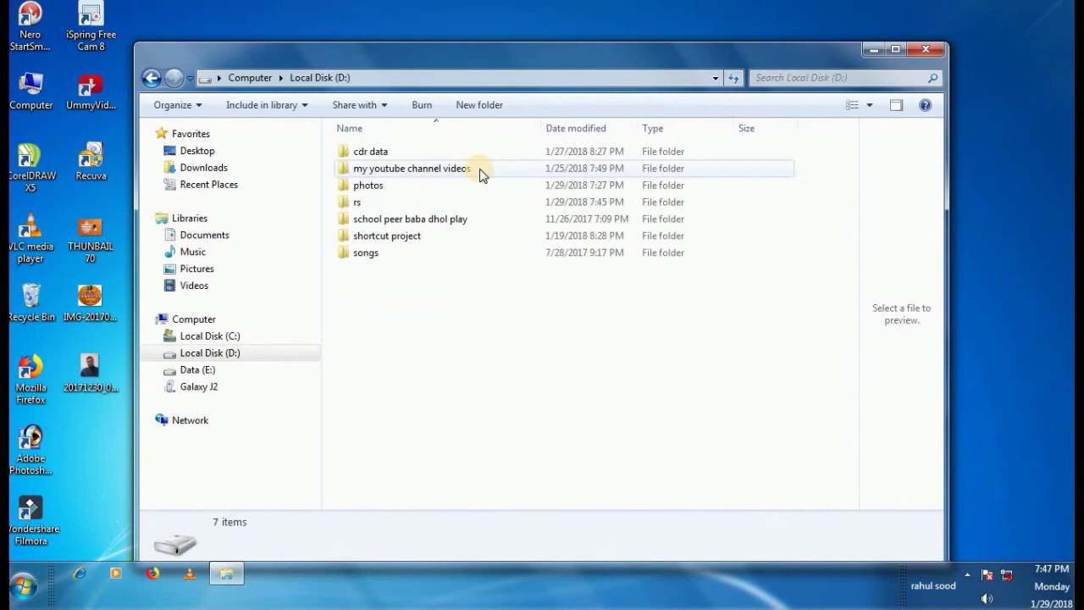
{"action": "left_click", "coordinate": [360, 207]}
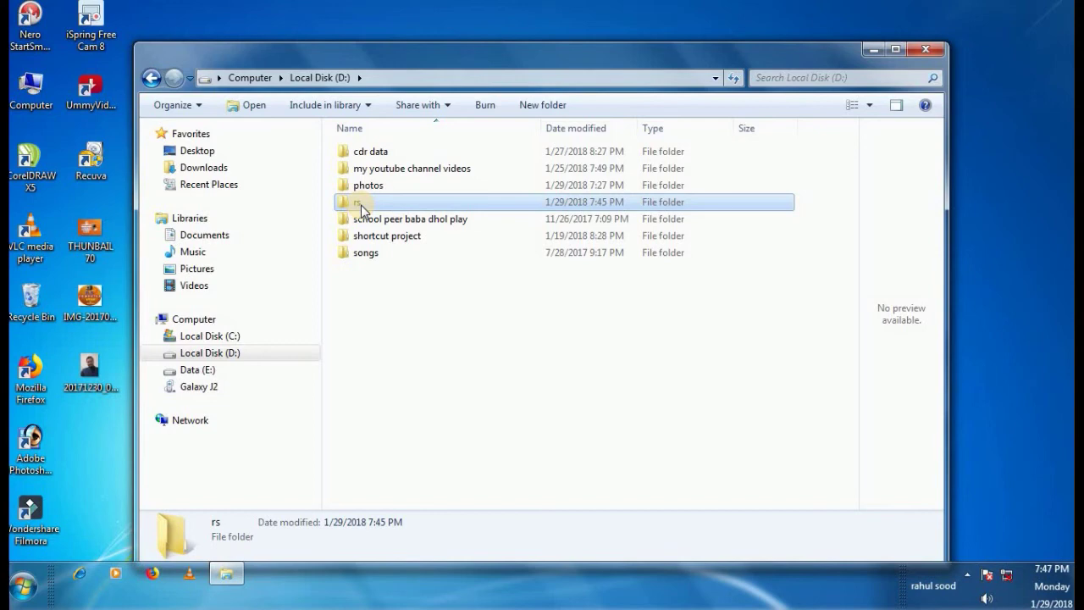
{"action": "left_click", "coordinate": [151, 78]}
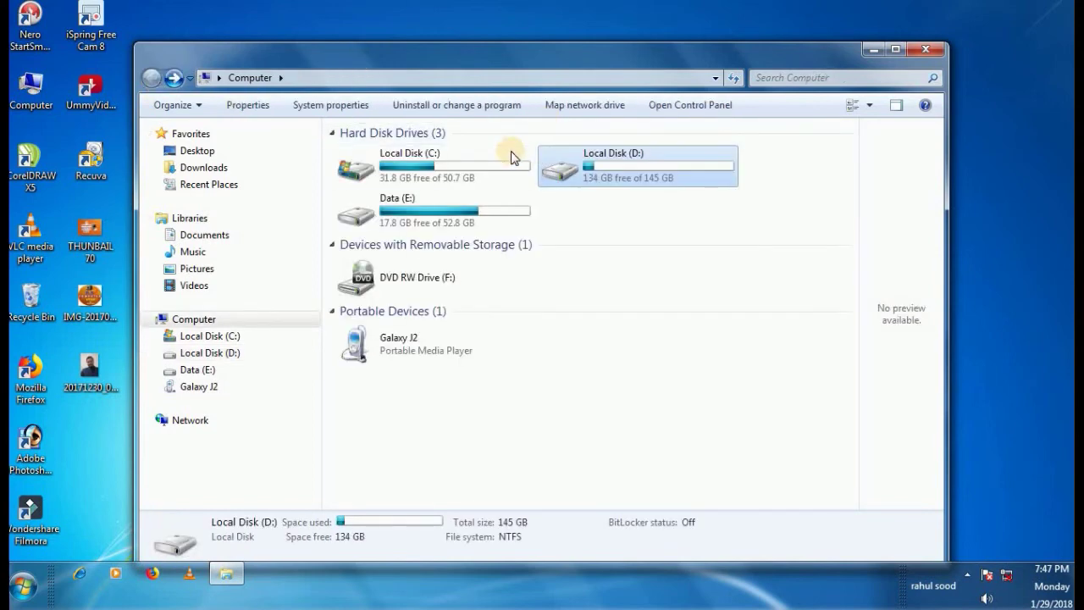
{"action": "double_click", "coordinate": [591, 162]}
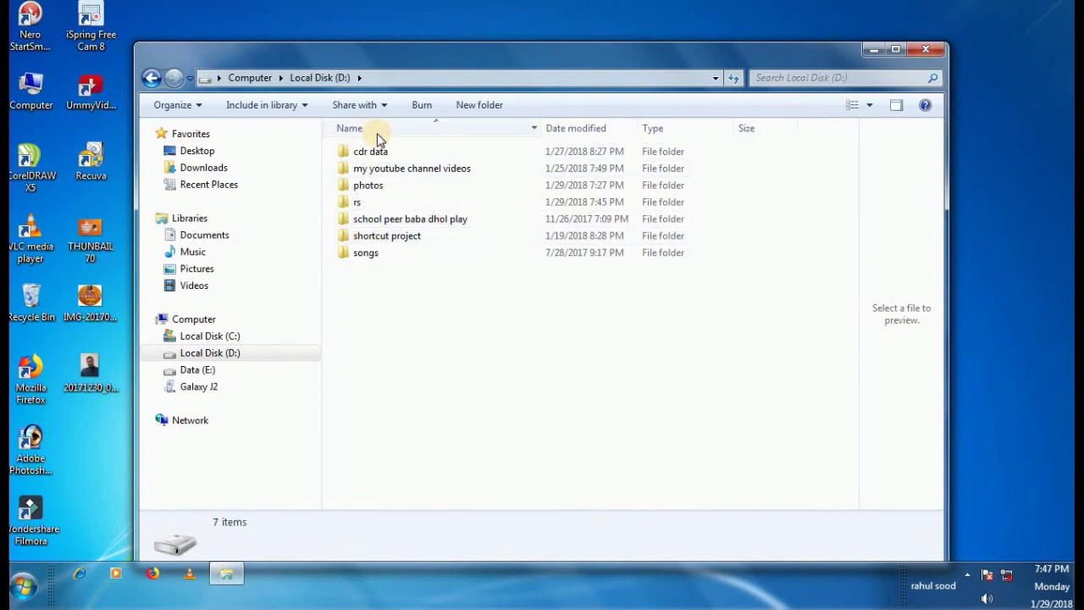
{"action": "left_click", "coordinate": [151, 78]}
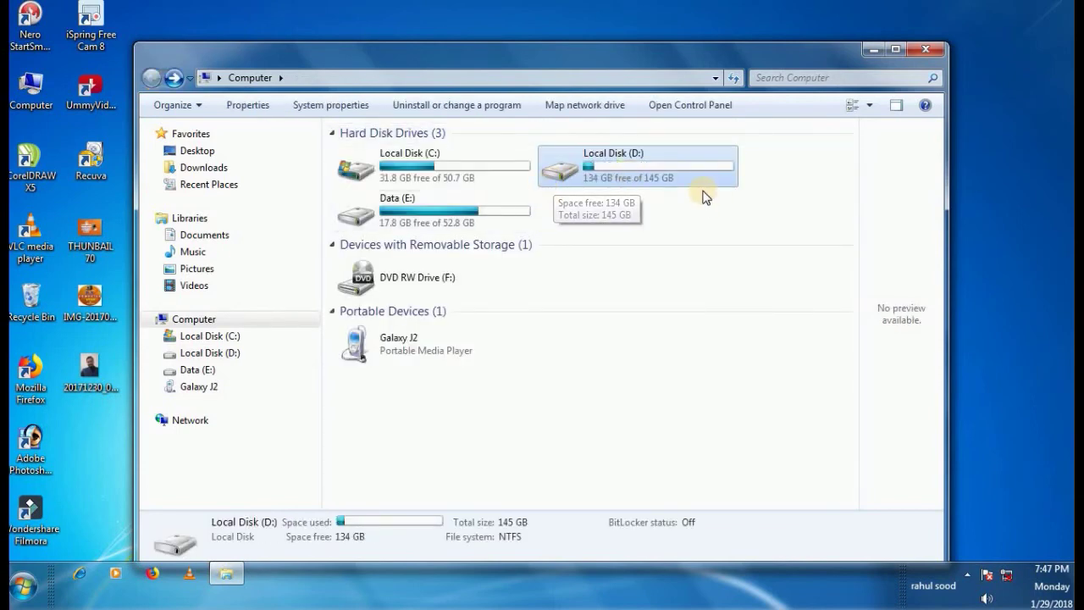
{"action": "double_click", "coordinate": [605, 172]}
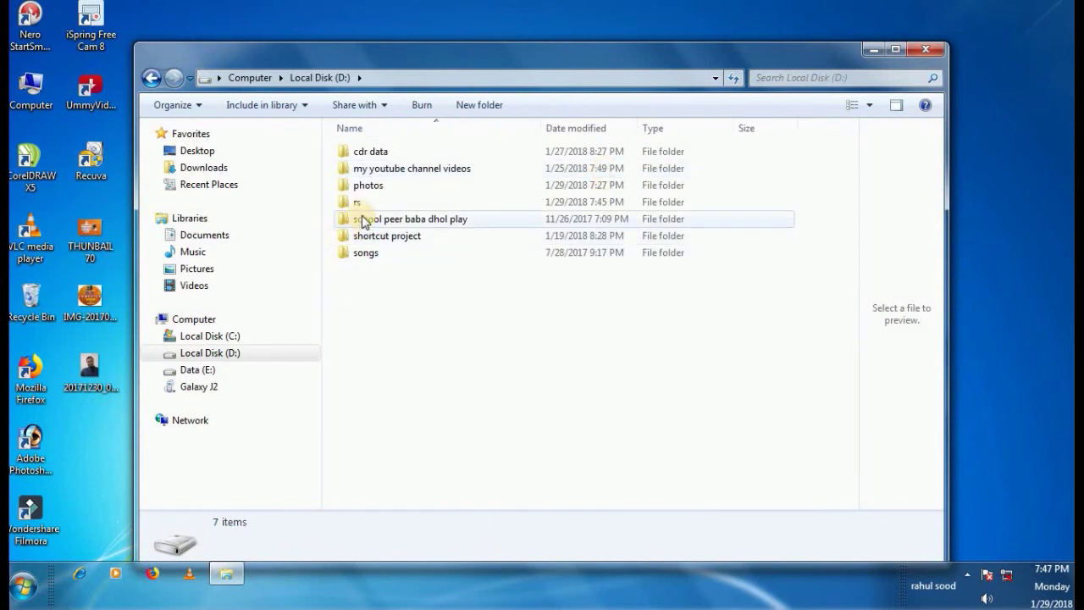
- Glance into Data (E:), then return to Local Disk (D:) and select rs
{"action": "mouse_move", "coordinate": [363, 222]}
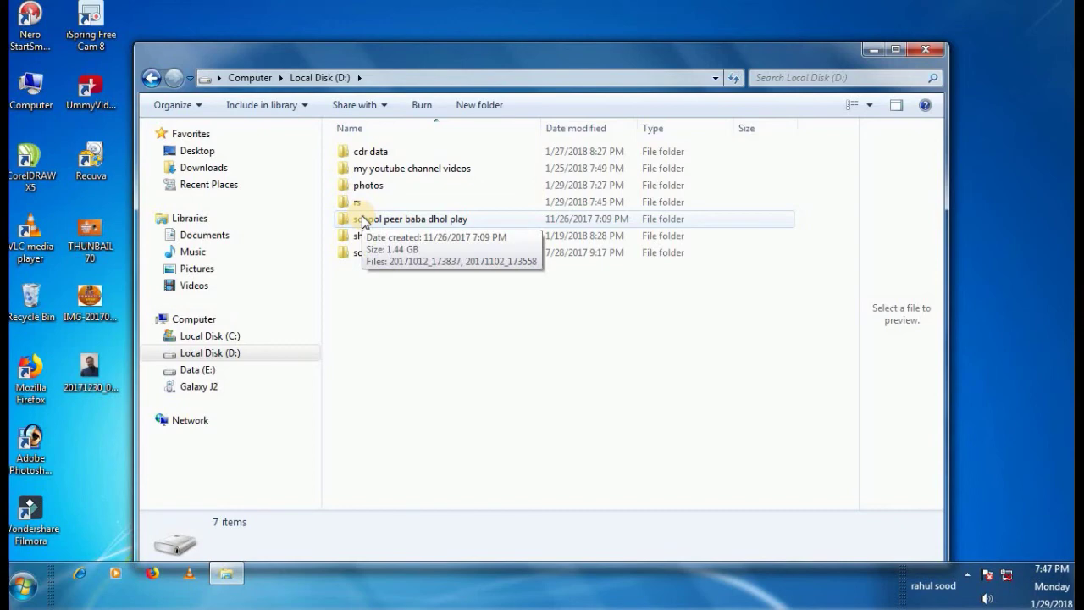
{"action": "left_click", "coordinate": [359, 203]}
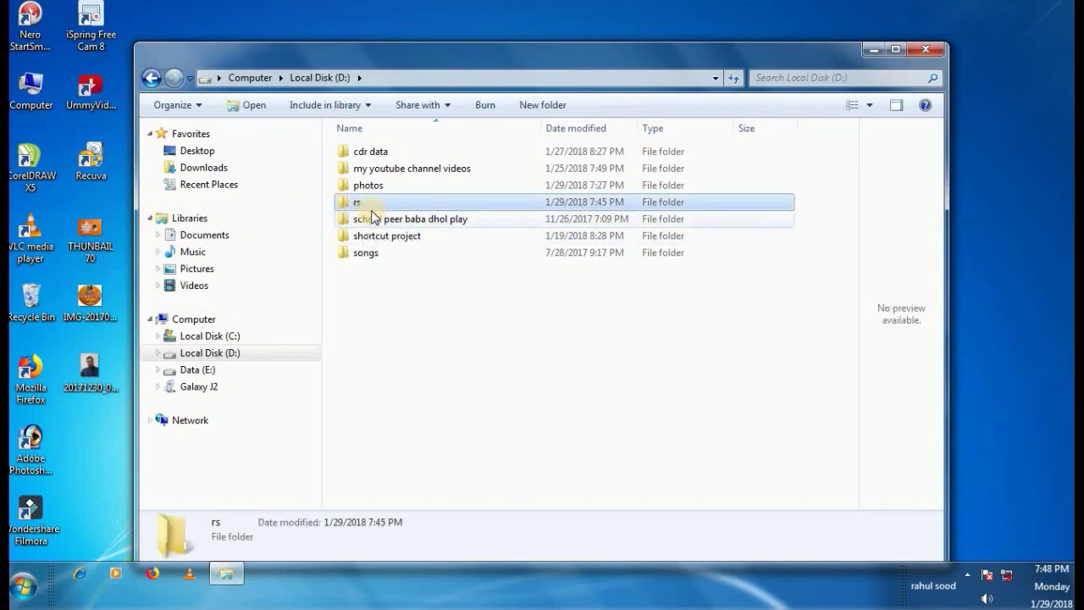
{"action": "left_click", "coordinate": [151, 78]}
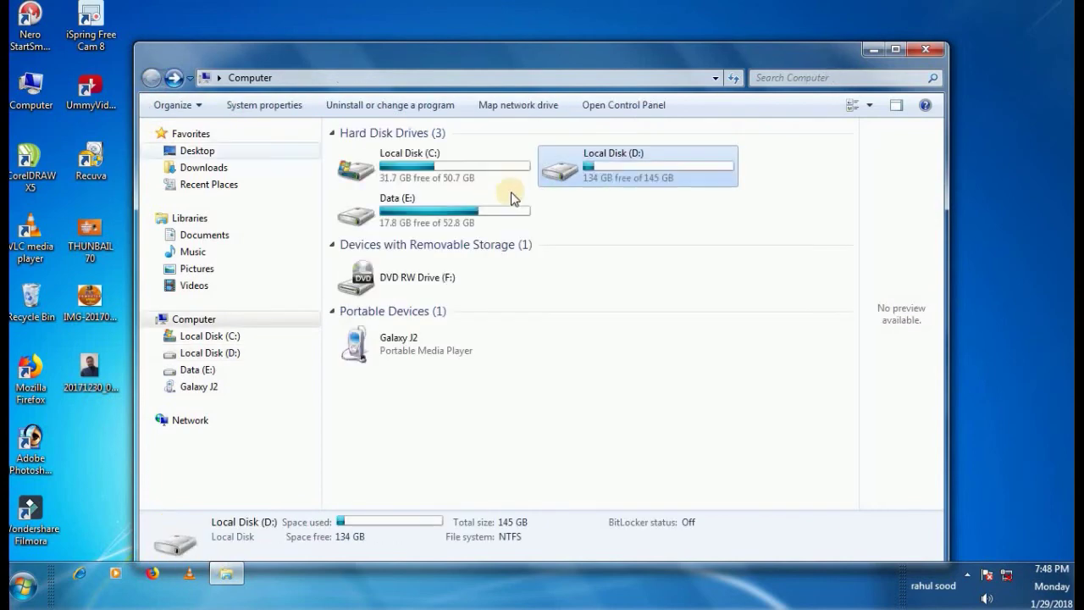
{"action": "double_click", "coordinate": [434, 212]}
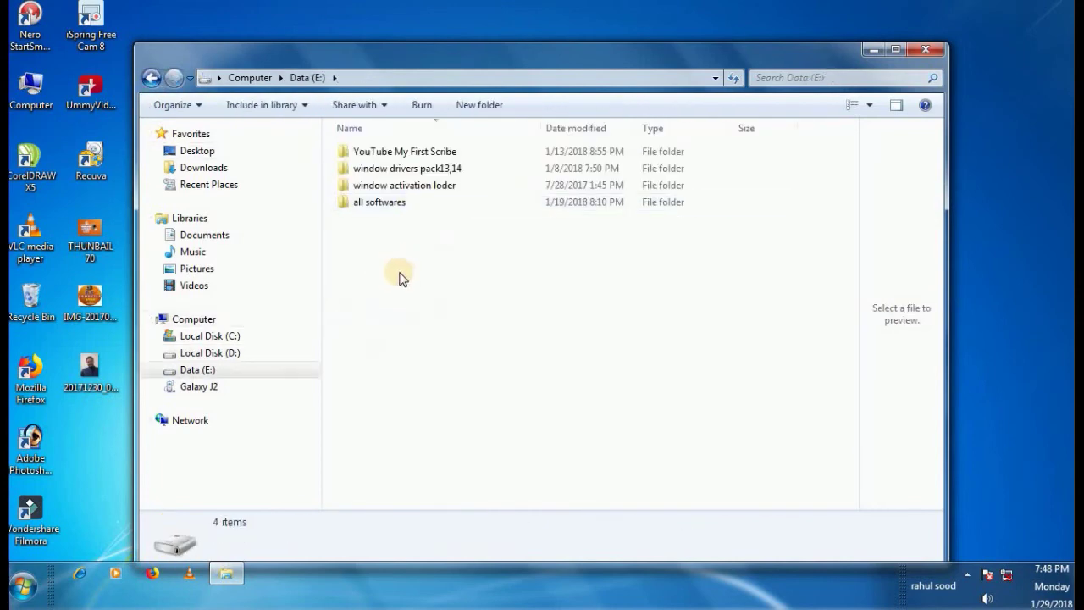
{"action": "left_click", "coordinate": [150, 78]}
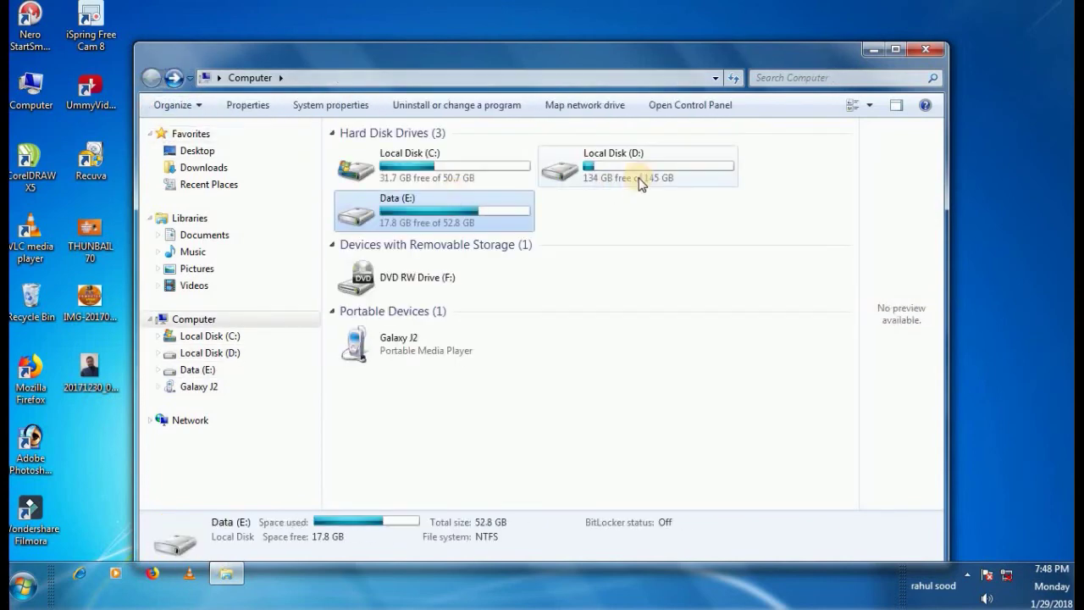
{"action": "double_click", "coordinate": [615, 158]}
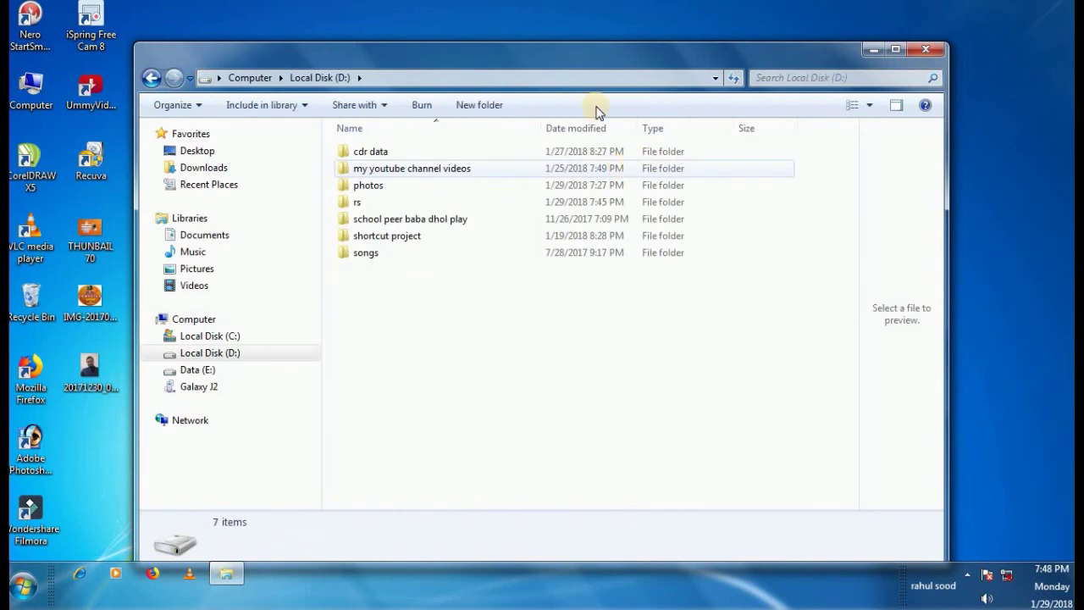
{"action": "left_click", "coordinate": [366, 203]}
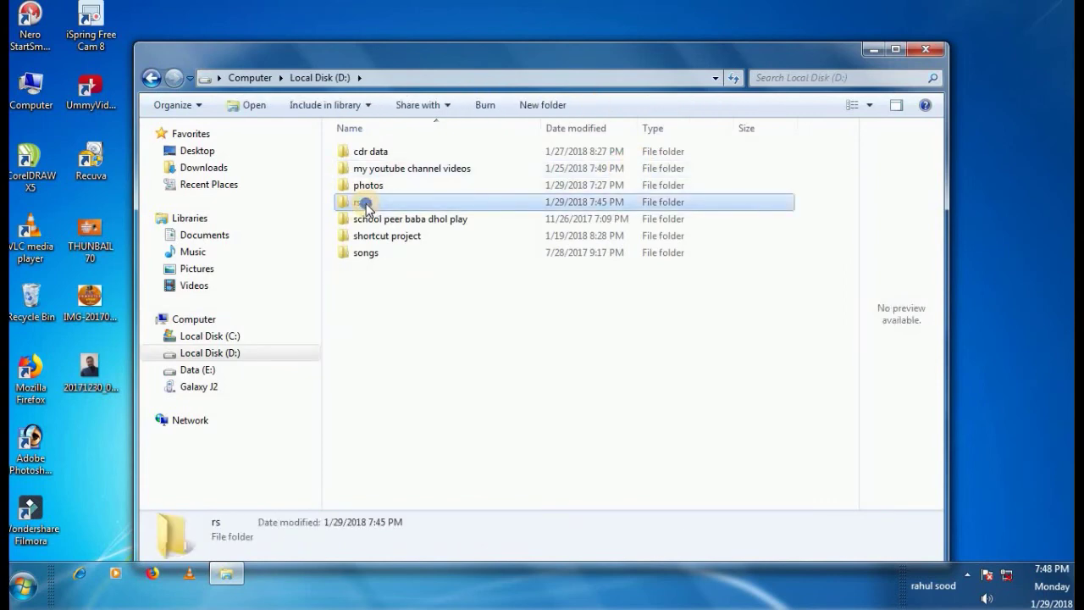
- Cut rs from Local Disk (D:) and paste it into the empty Data (E:) view
{"action": "right_click", "coordinate": [367, 203]}
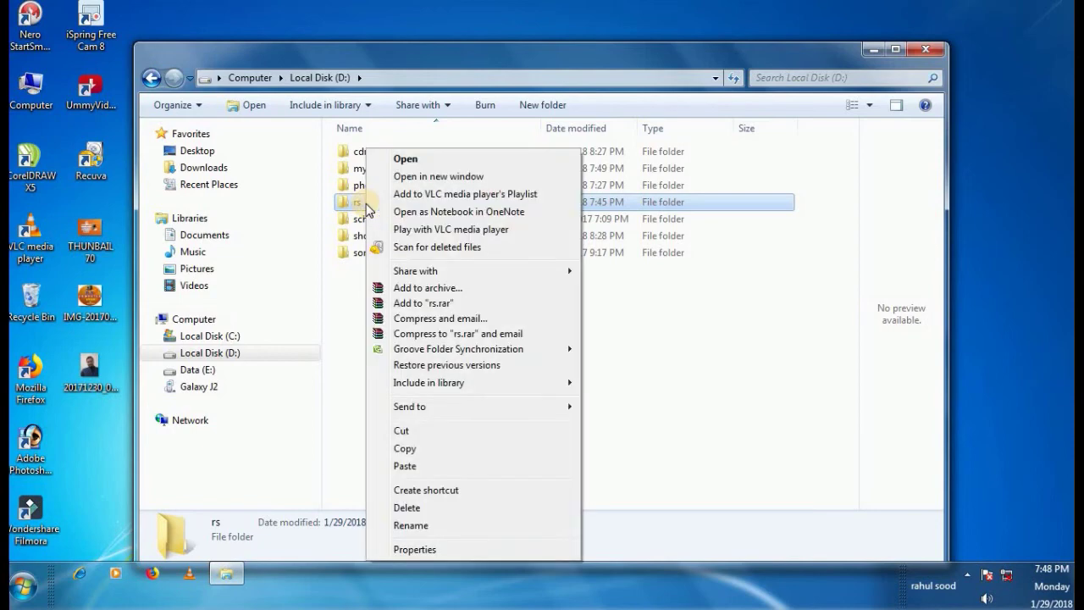
{"action": "left_click", "coordinate": [421, 430]}
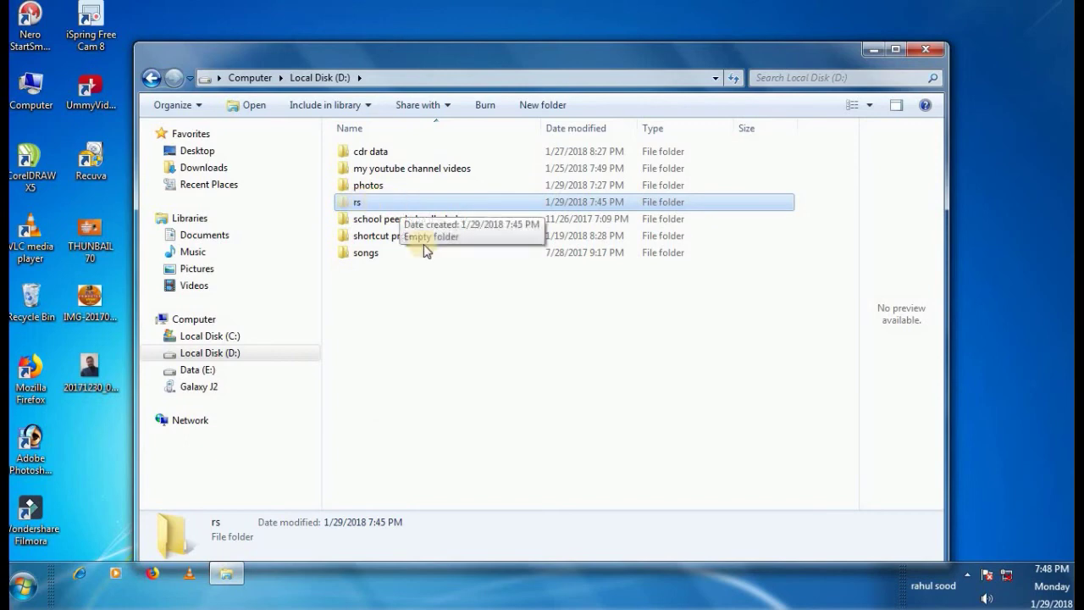
{"action": "left_click", "coordinate": [152, 80]}
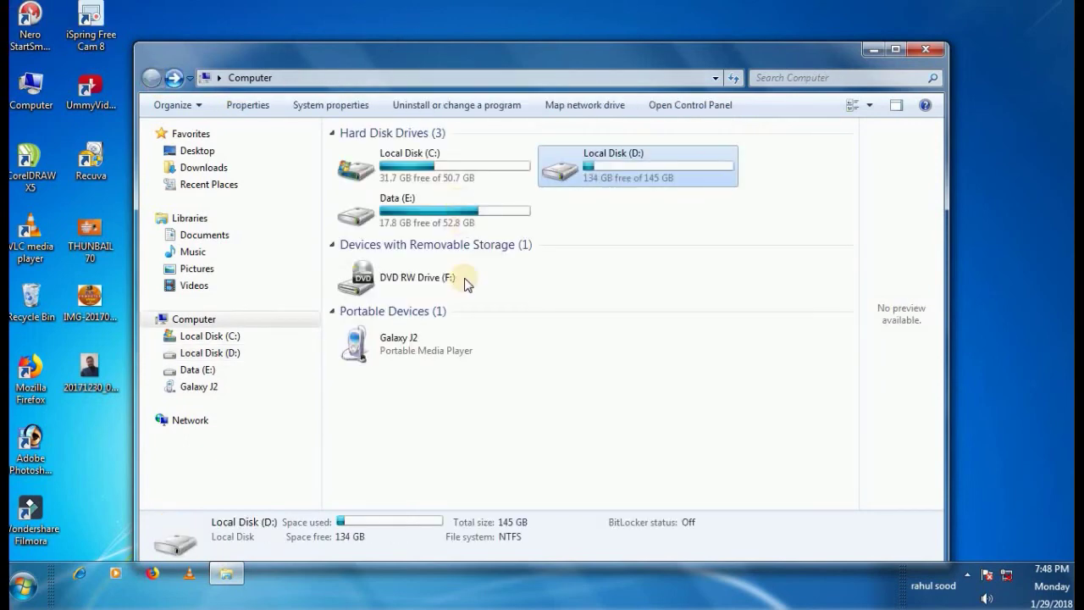
{"action": "double_click", "coordinate": [418, 208]}
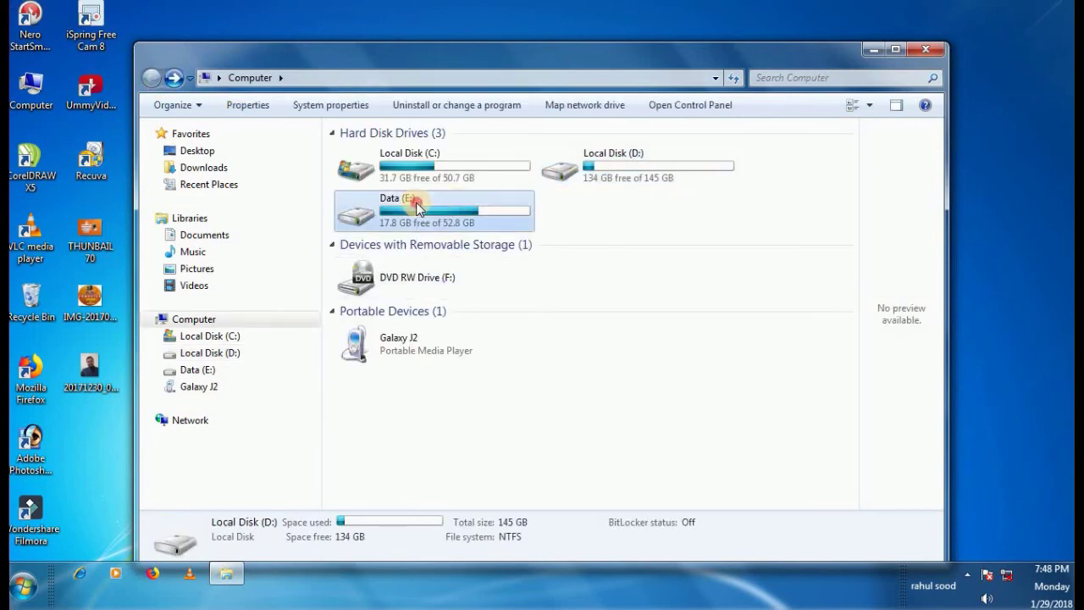
{"action": "right_click", "coordinate": [408, 259]}
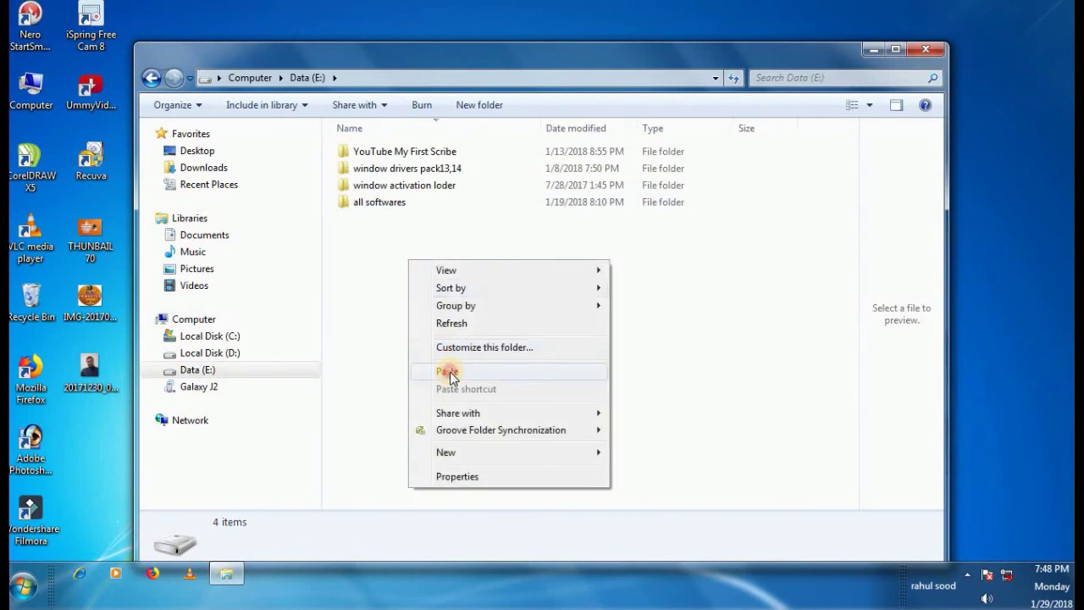
{"action": "left_click", "coordinate": [449, 375]}
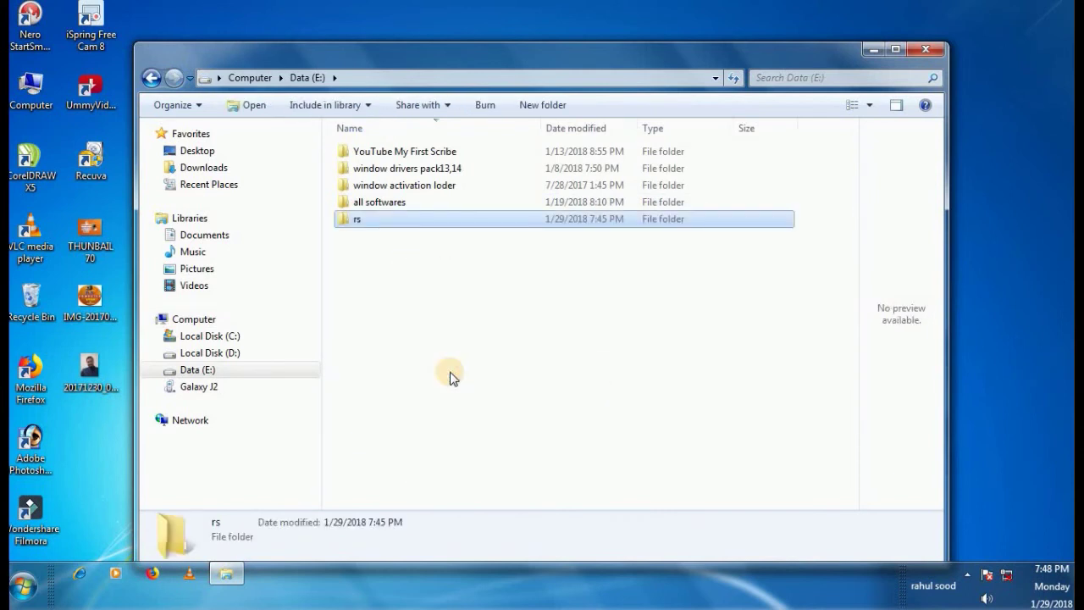
- Copy the rs folder in Data (E:) from its context menu
{"action": "right_click", "coordinate": [362, 220]}
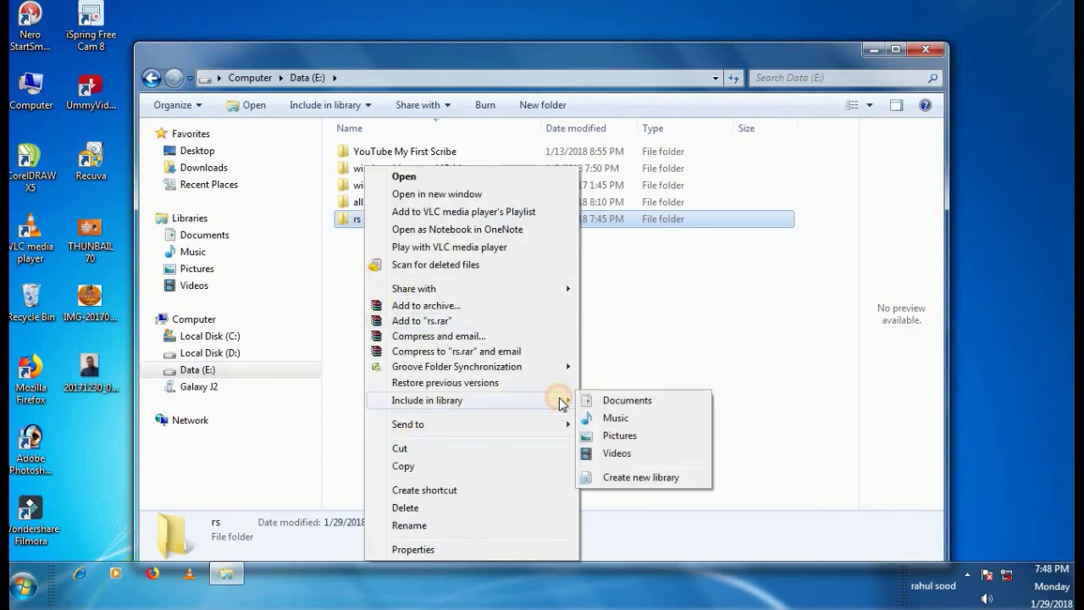
{"action": "left_click", "coordinate": [648, 339]}
{"action": "left_click", "coordinate": [370, 219]}
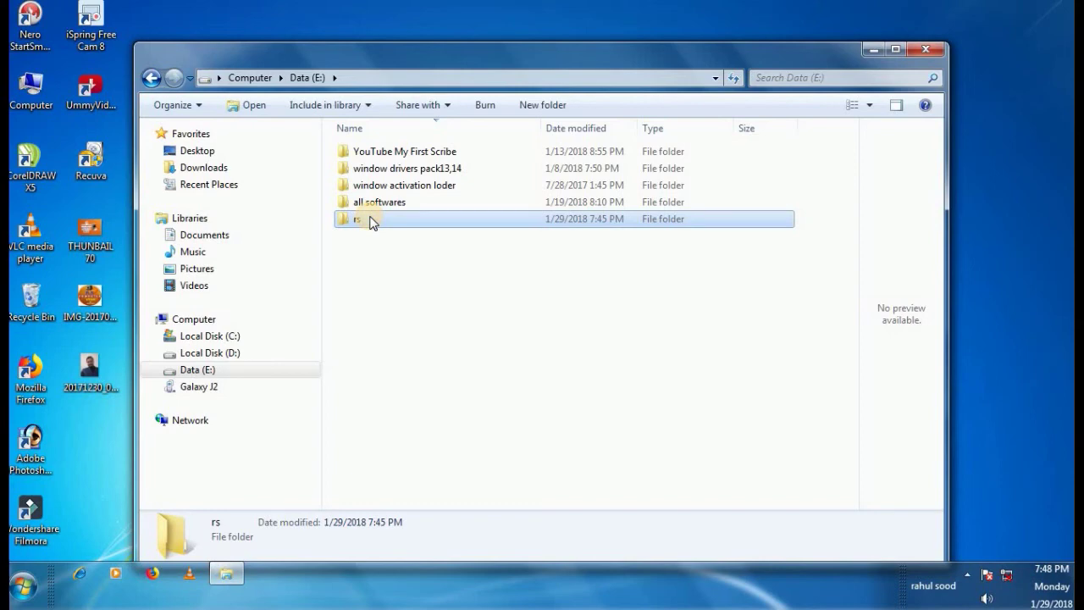
{"action": "right_click", "coordinate": [369, 221]}
{"action": "left_click", "coordinate": [424, 467]}
- Paste rs into Local Disk (D:), then return to the Computer drive list
{"action": "left_click", "coordinate": [151, 77]}
{"action": "left_click", "coordinate": [446, 225]}
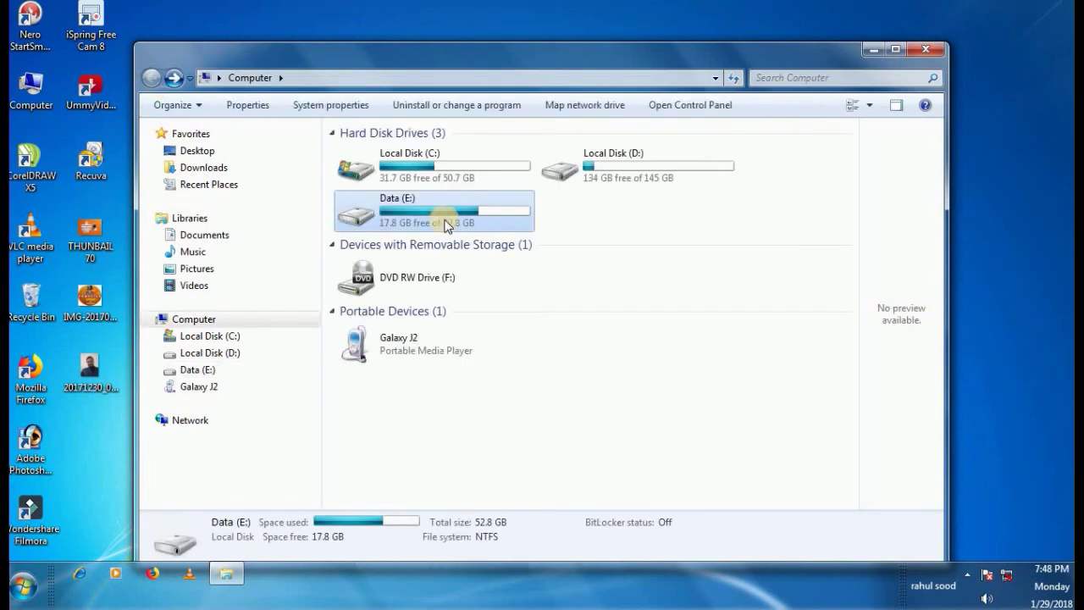
{"action": "double_click", "coordinate": [581, 166]}
{"action": "right_click", "coordinate": [406, 250]}
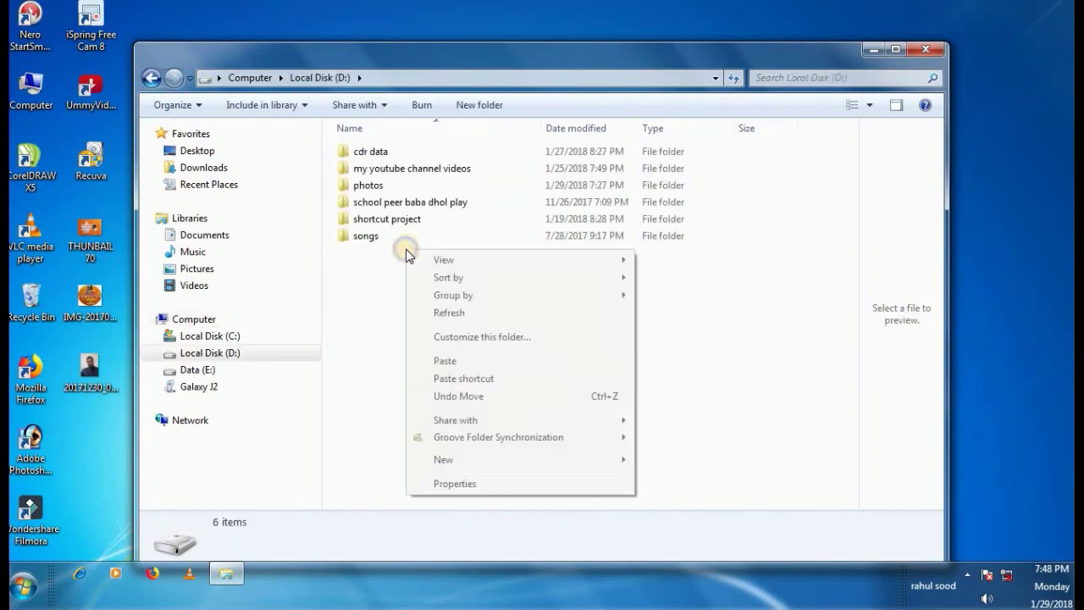
{"action": "left_click", "coordinate": [447, 361]}
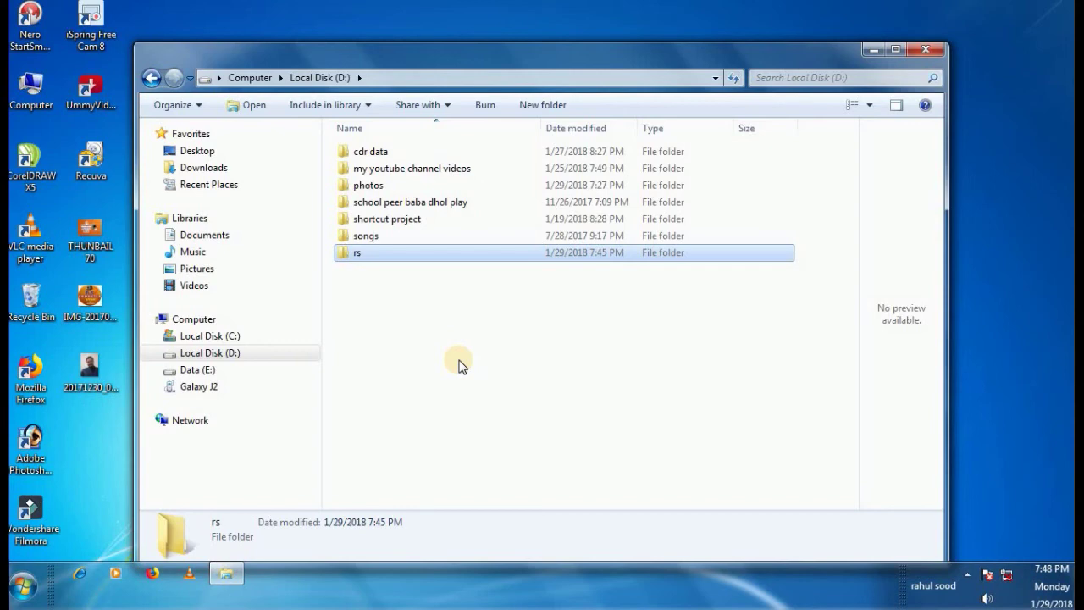
{"action": "left_click", "coordinate": [152, 79]}
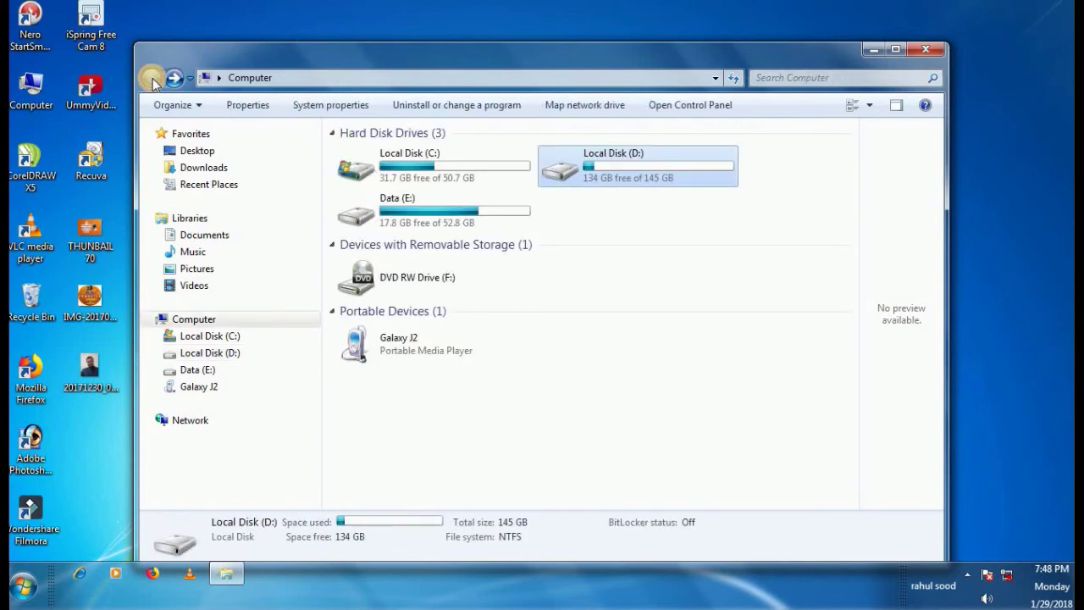
- Close the Computer window and refresh the desktop twice
{"action": "left_click", "coordinate": [926, 49]}
{"action": "right_click", "coordinate": [459, 200]}
{"action": "left_click", "coordinate": [483, 244]}
{"action": "right_click", "coordinate": [362, 189]}
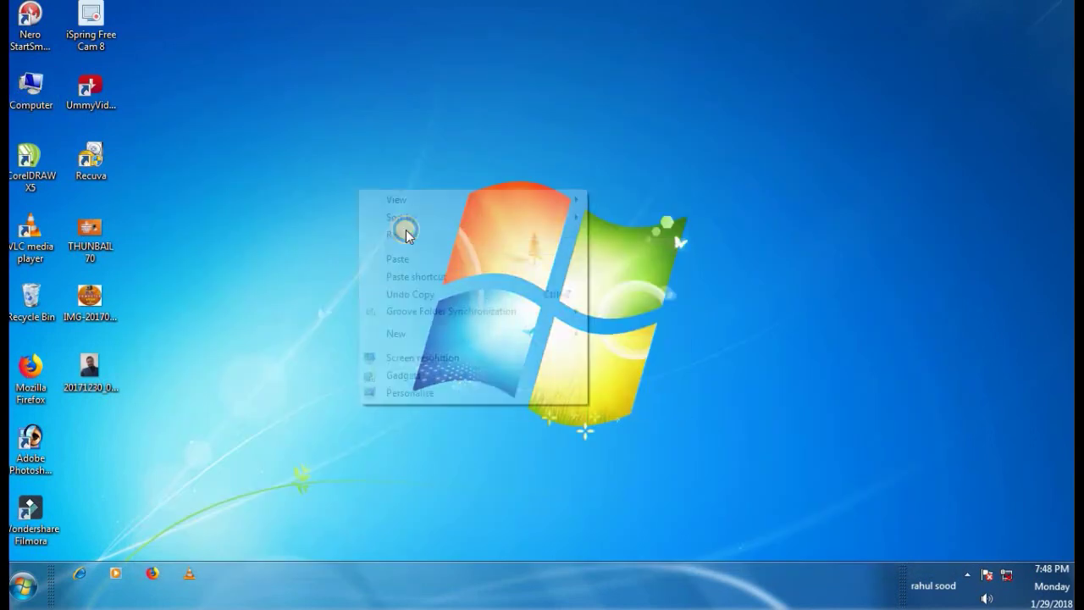
{"action": "left_click", "coordinate": [412, 232]}
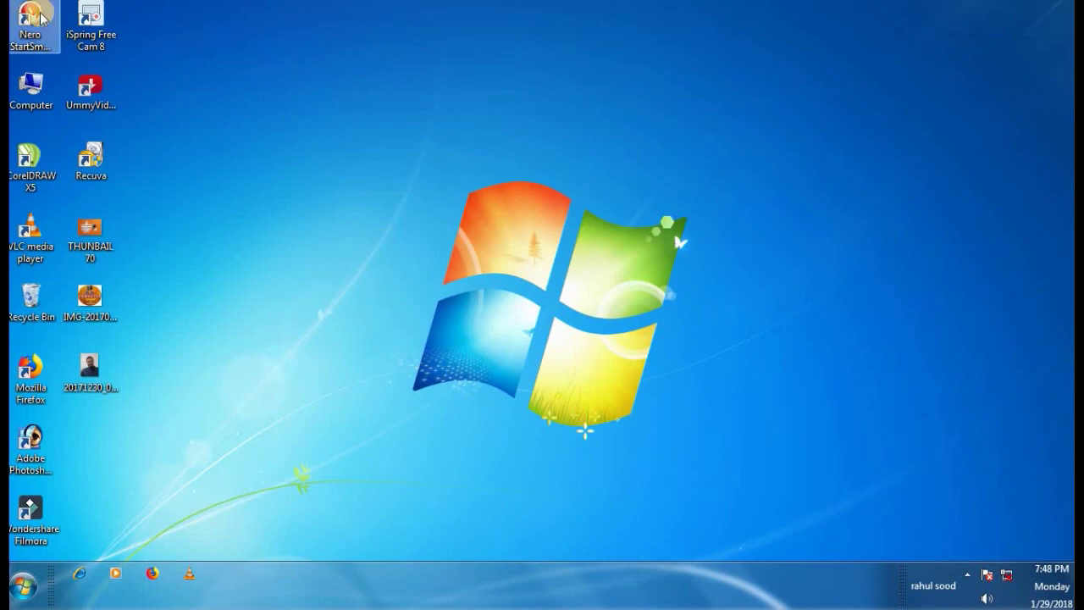
- Open Computer > Galaxy J2 > Card, check storage details, and minimize the Card window
{"action": "left_click", "coordinate": [42, 87]}
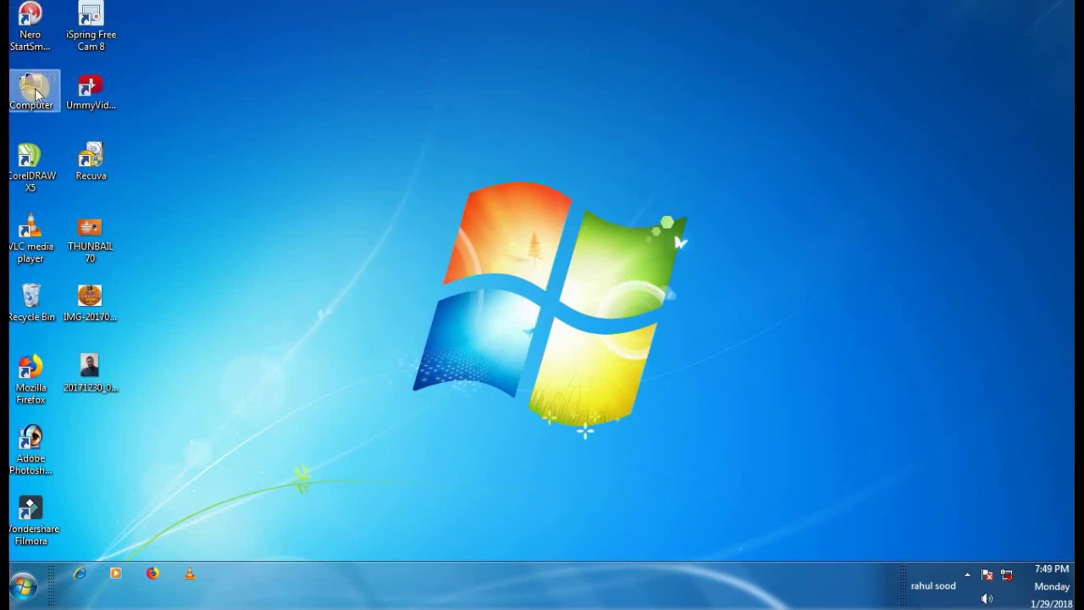
{"action": "double_click", "coordinate": [43, 87]}
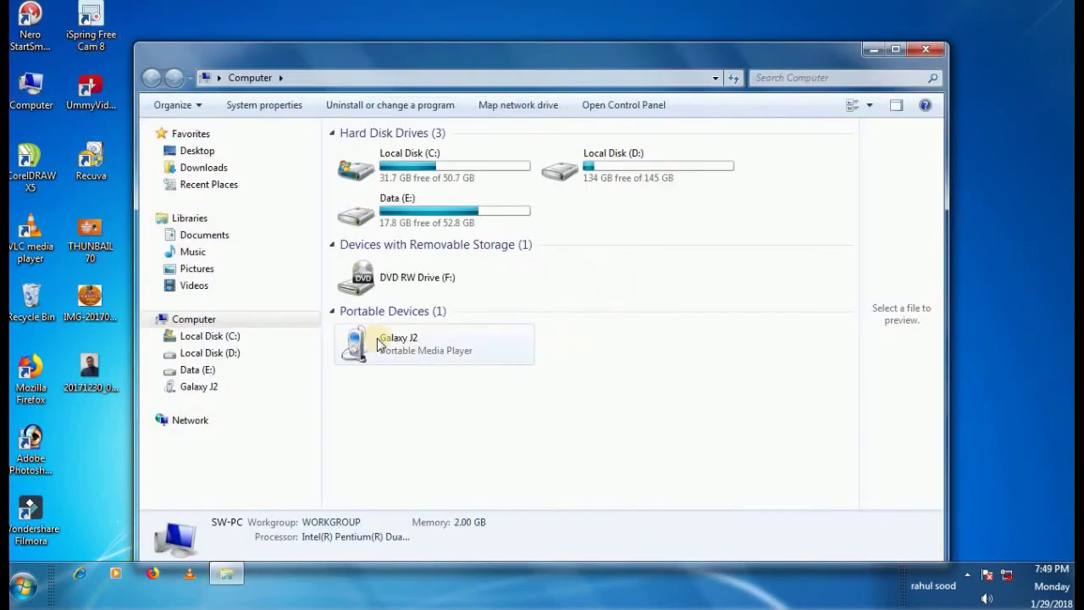
{"action": "double_click", "coordinate": [422, 349]}
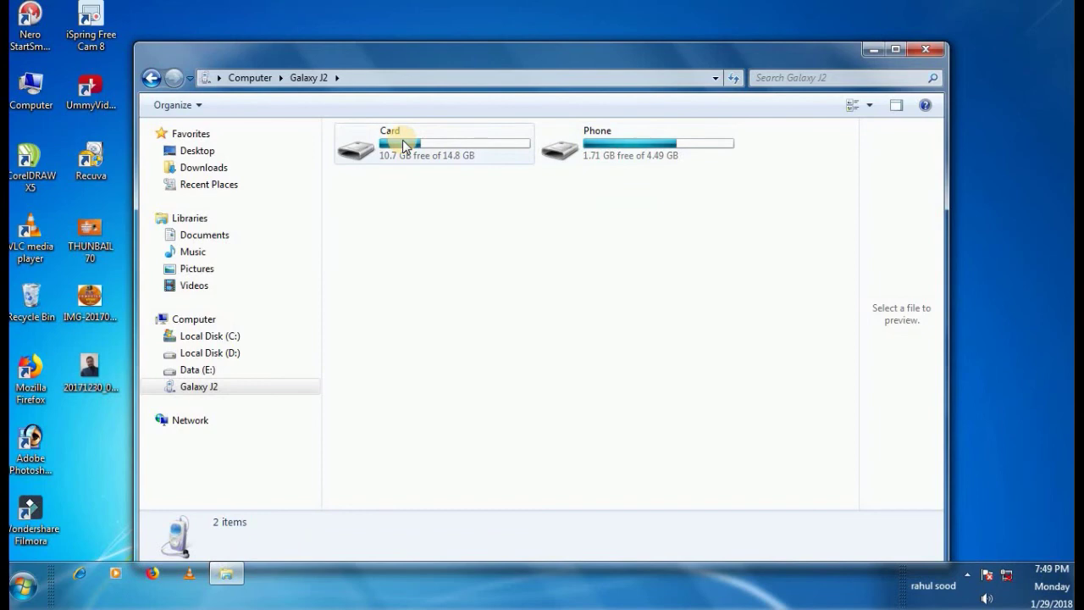
{"action": "left_click", "coordinate": [404, 146]}
{"action": "left_click", "coordinate": [604, 154]}
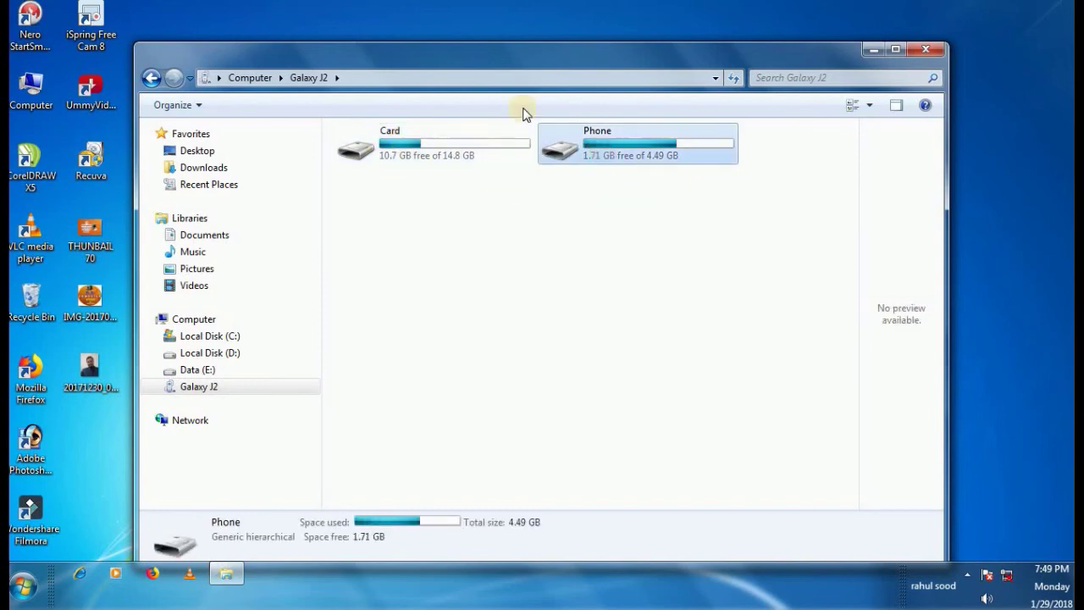
{"action": "double_click", "coordinate": [416, 145]}
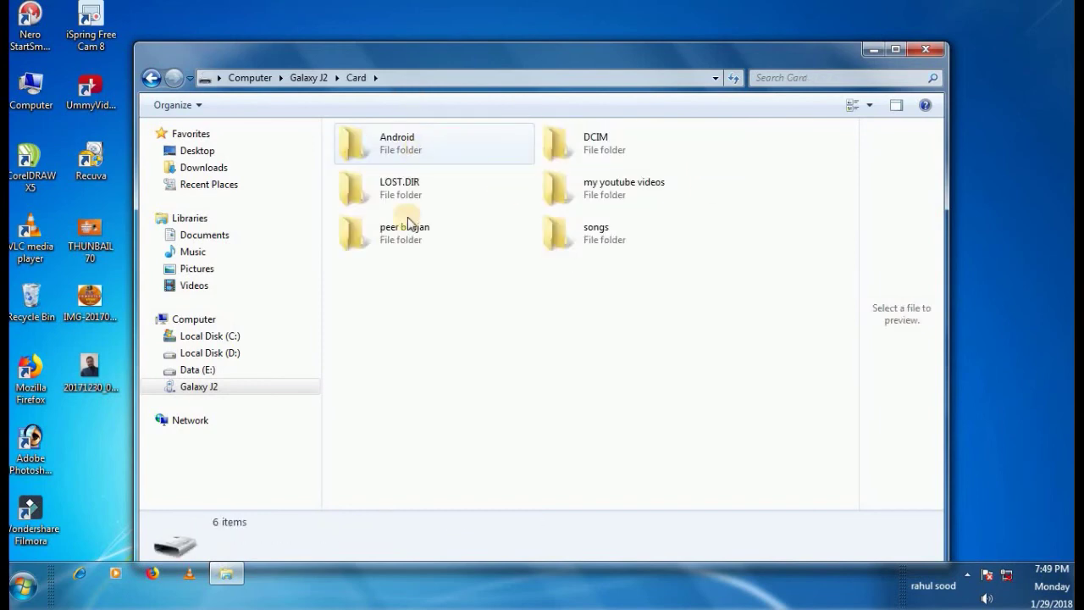
{"action": "left_click", "coordinate": [867, 50]}
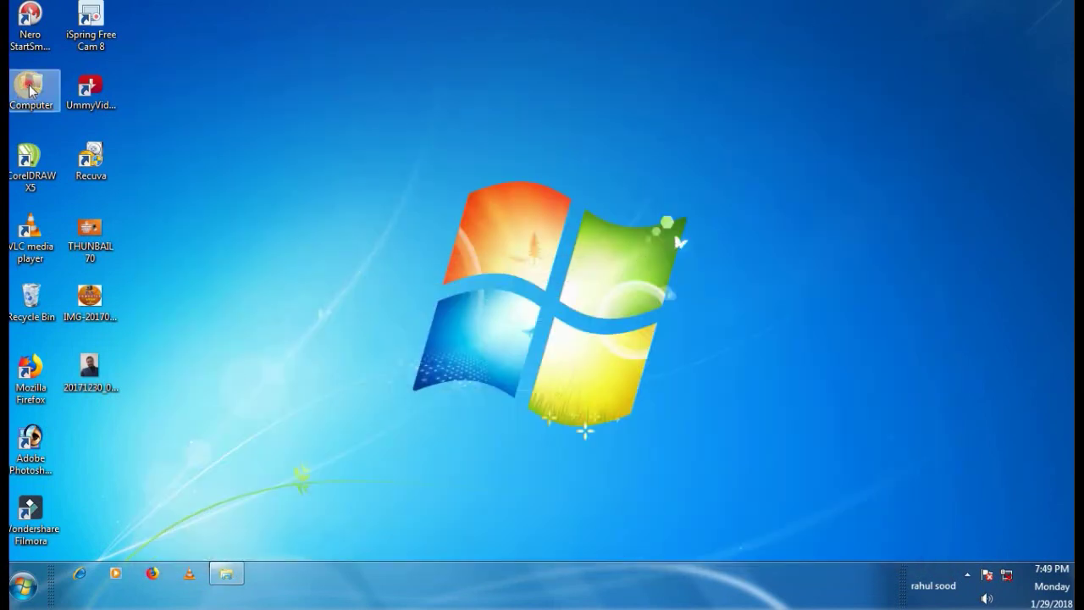
{"action": "double_click", "coordinate": [30, 91]}
- Copy the Carroll_Park song from D:\songs\youtube
{"action": "double_click", "coordinate": [625, 160]}
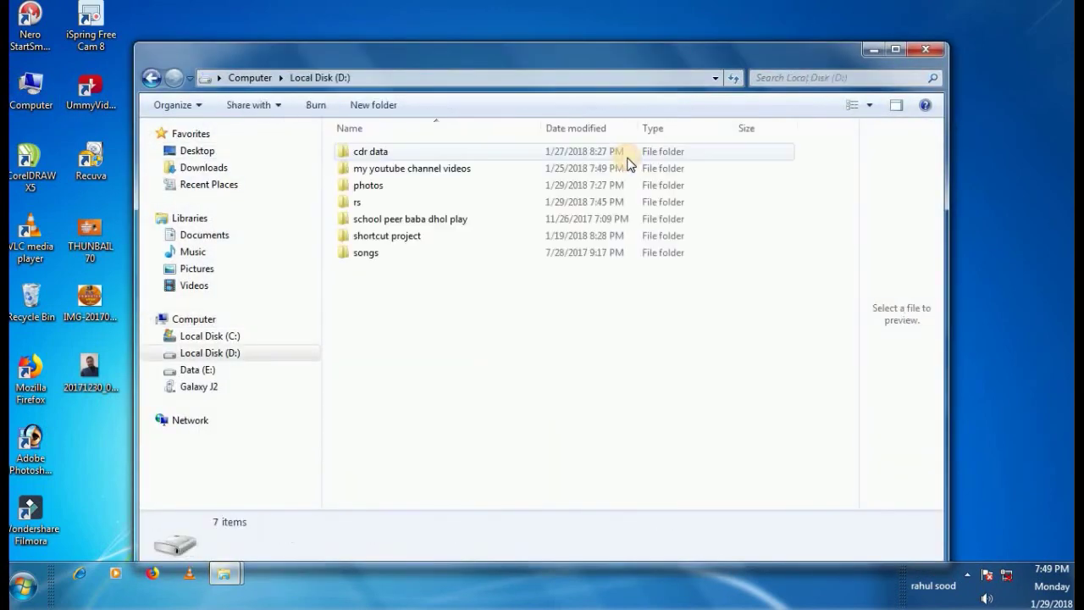
{"action": "double_click", "coordinate": [375, 253]}
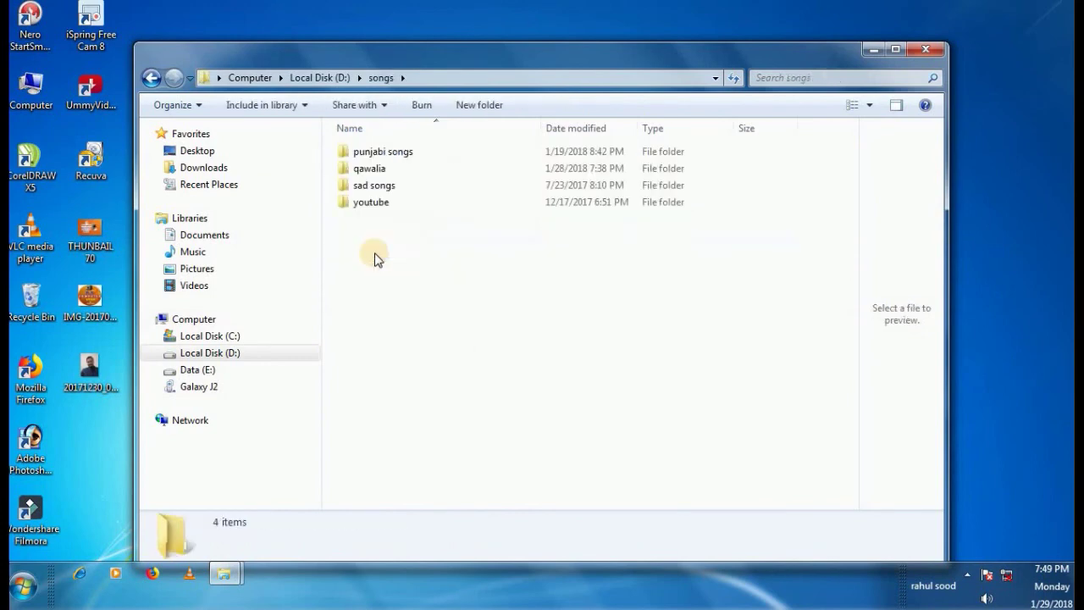
{"action": "double_click", "coordinate": [379, 203]}
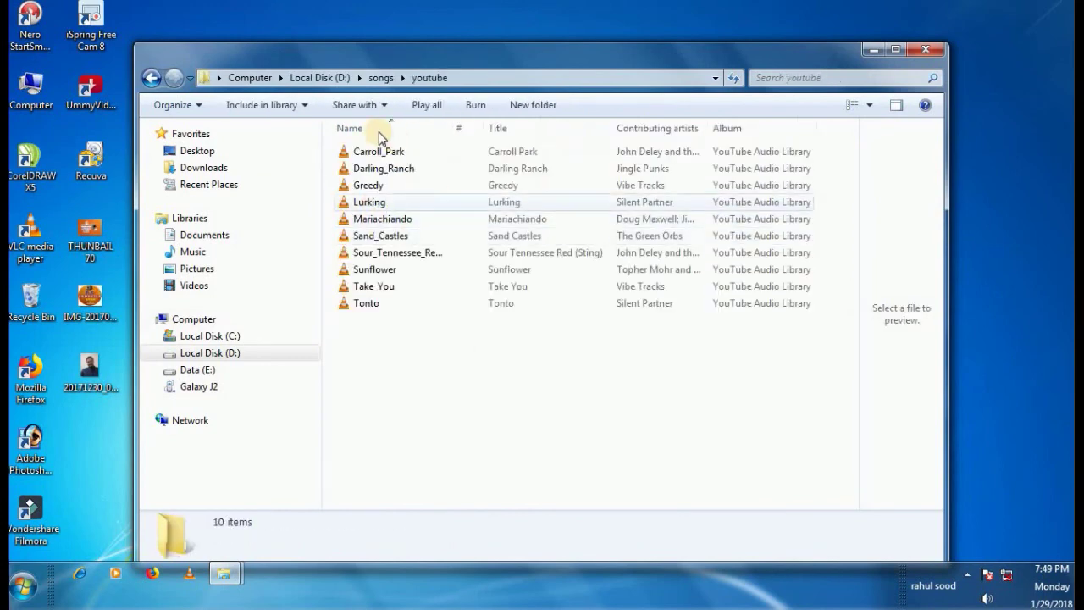
{"action": "left_click", "coordinate": [374, 156]}
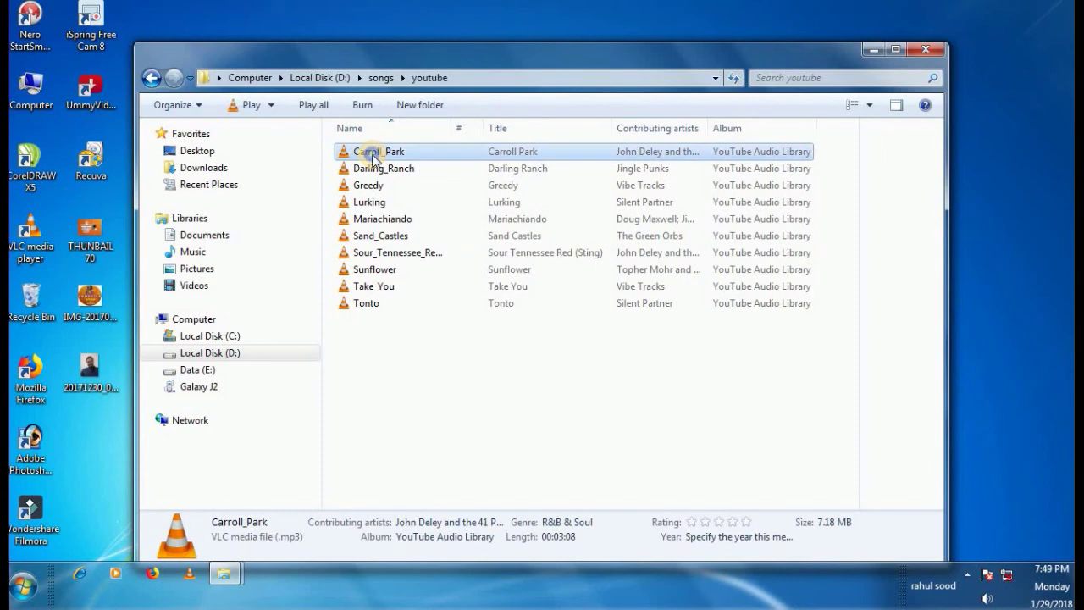
{"action": "right_click", "coordinate": [374, 158]}
{"action": "left_click", "coordinate": [421, 395]}
- Paste Carroll_Park.mp3 into the Galaxy J2 Card window, bringing it to 7 items
{"action": "mouse_move", "coordinate": [223, 574]}
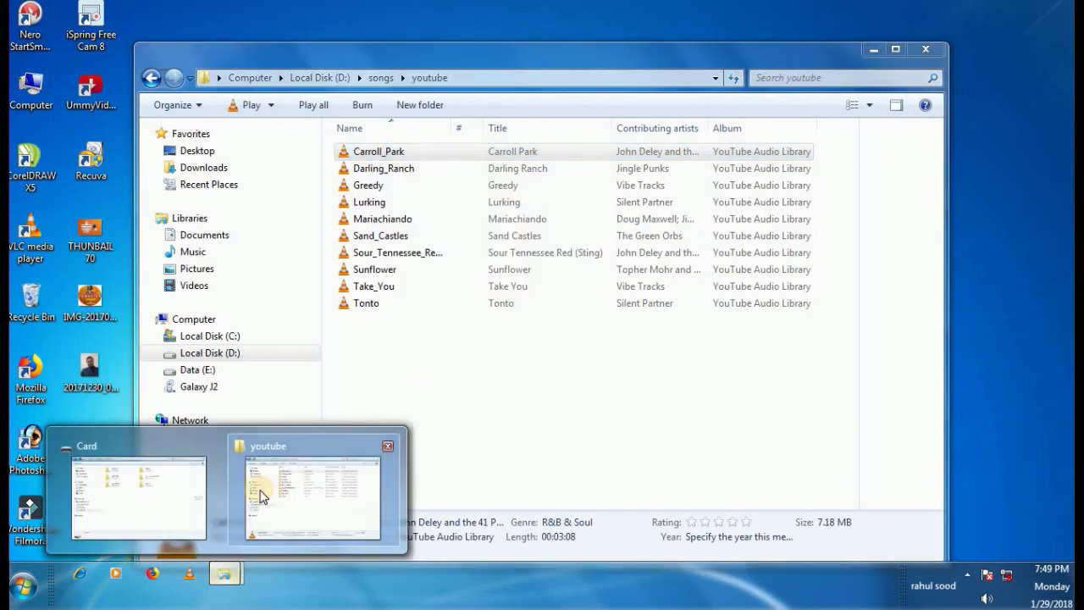
{"action": "left_click", "coordinate": [169, 496]}
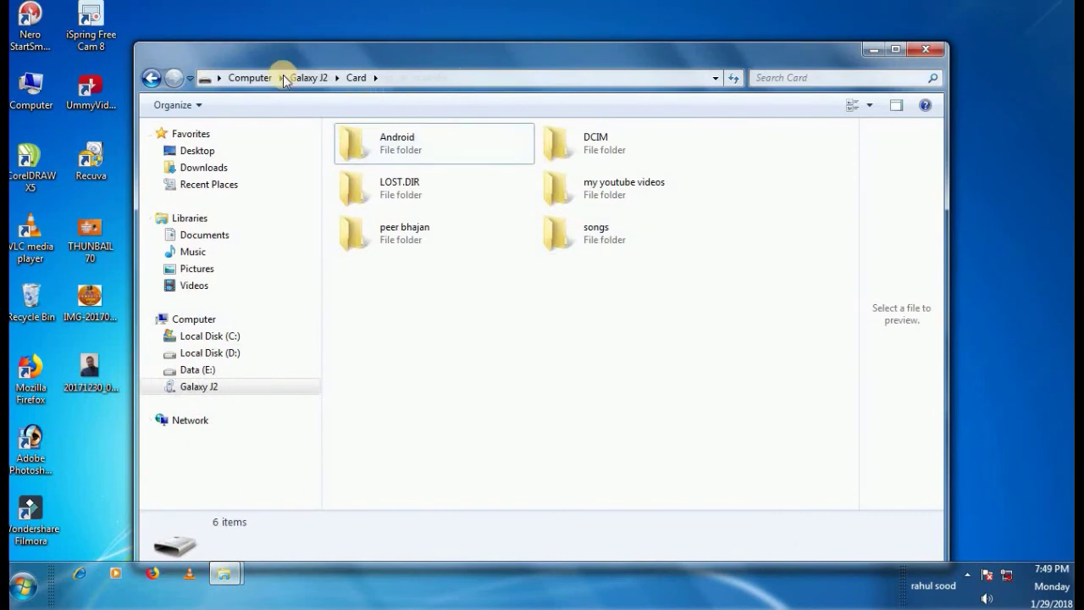
{"action": "right_click", "coordinate": [406, 293]}
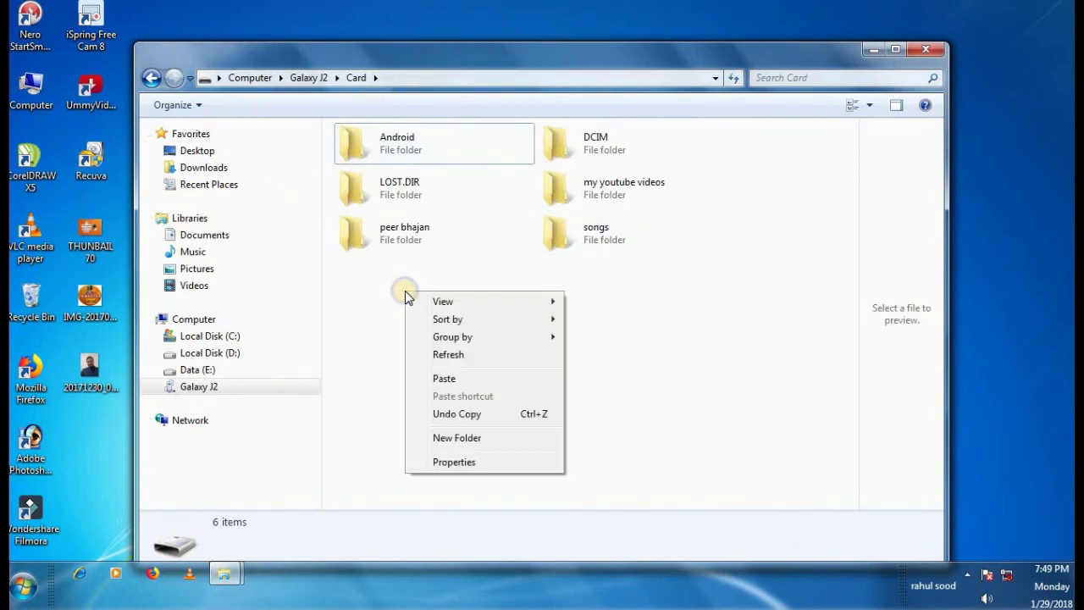
{"action": "left_click", "coordinate": [465, 383]}
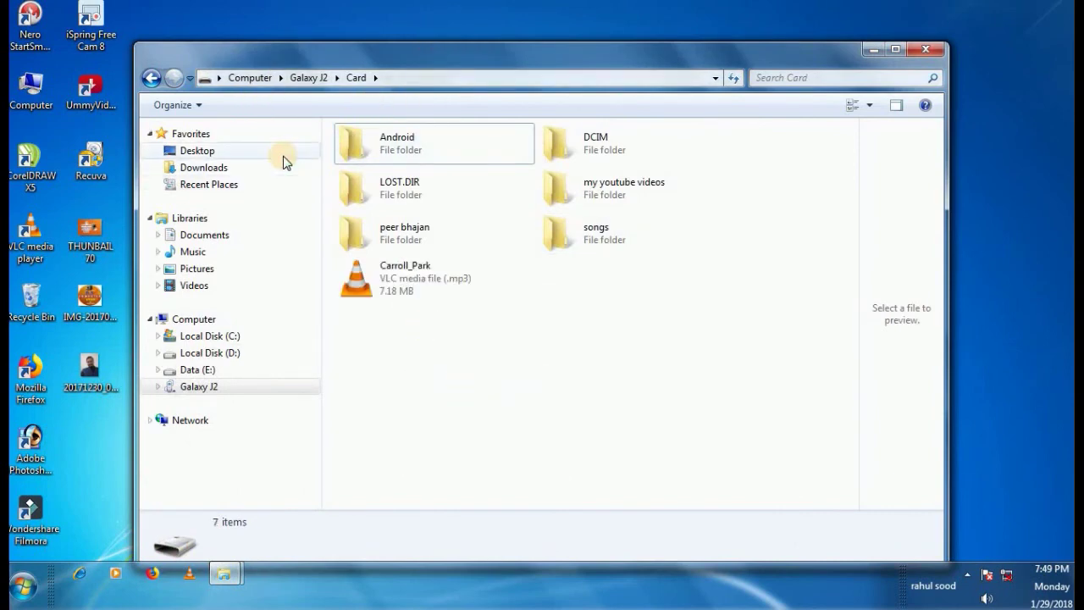
{"action": "right_click", "coordinate": [609, 331]}
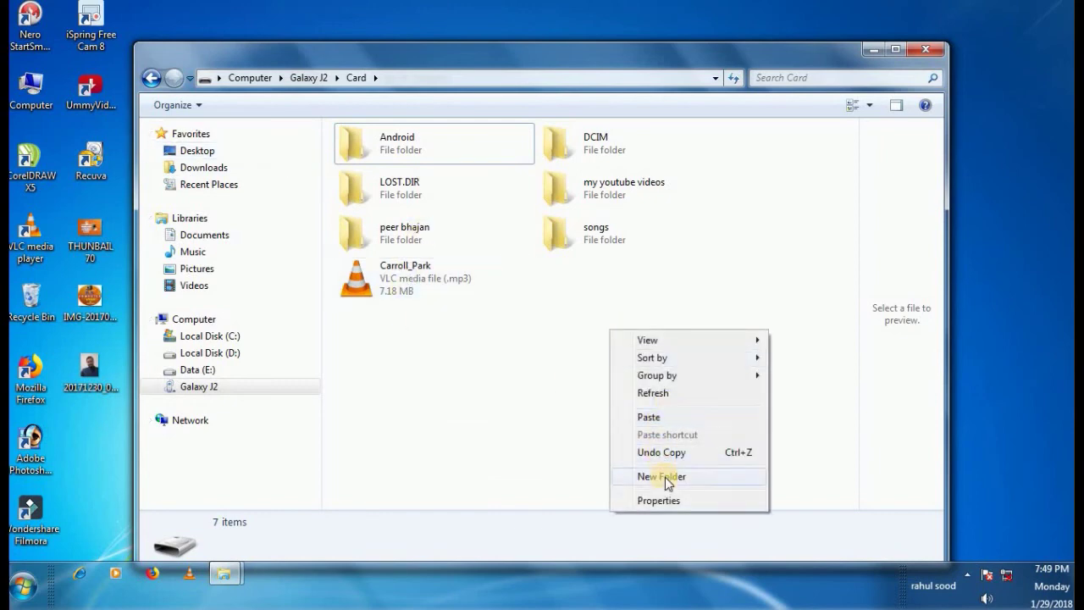
{"action": "left_click", "coordinate": [468, 388]}
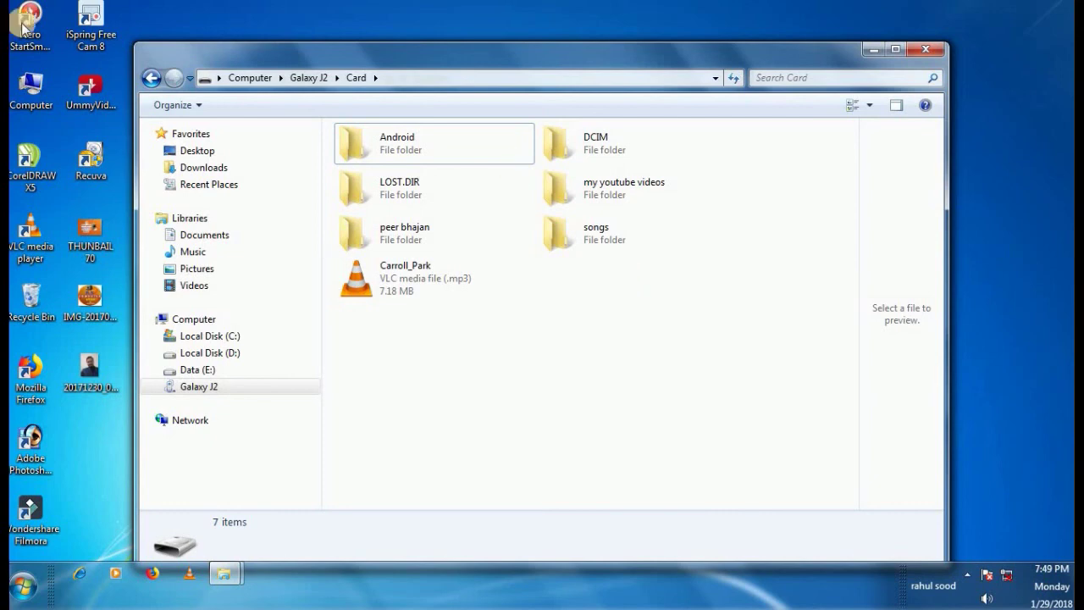
- Close the Galaxy J2 and youtube windows, then refresh the desktop twice
{"action": "left_click", "coordinate": [150, 78]}
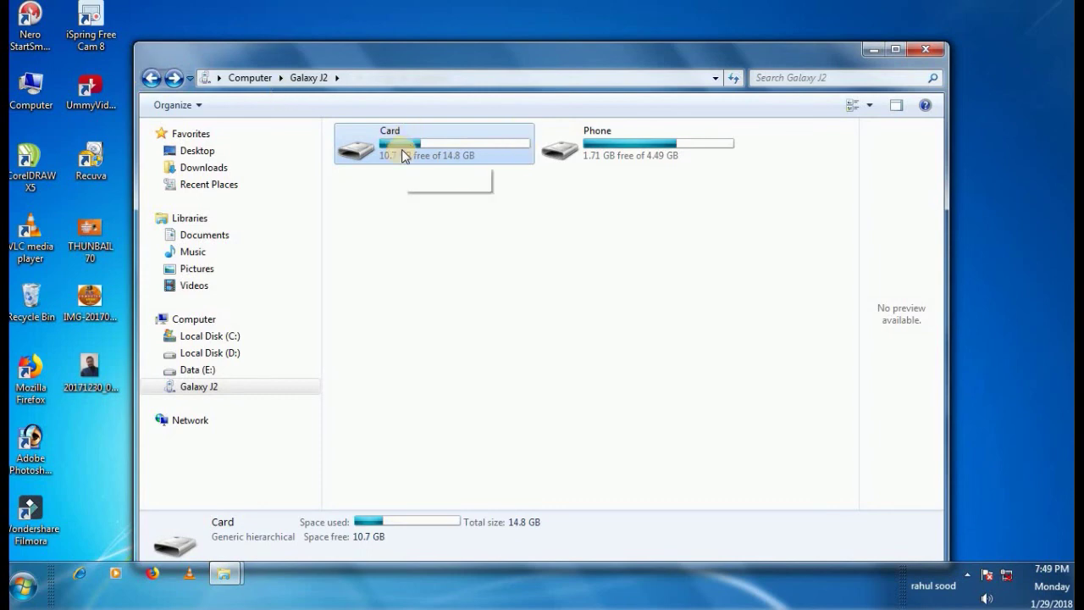
{"action": "left_click", "coordinate": [919, 47]}
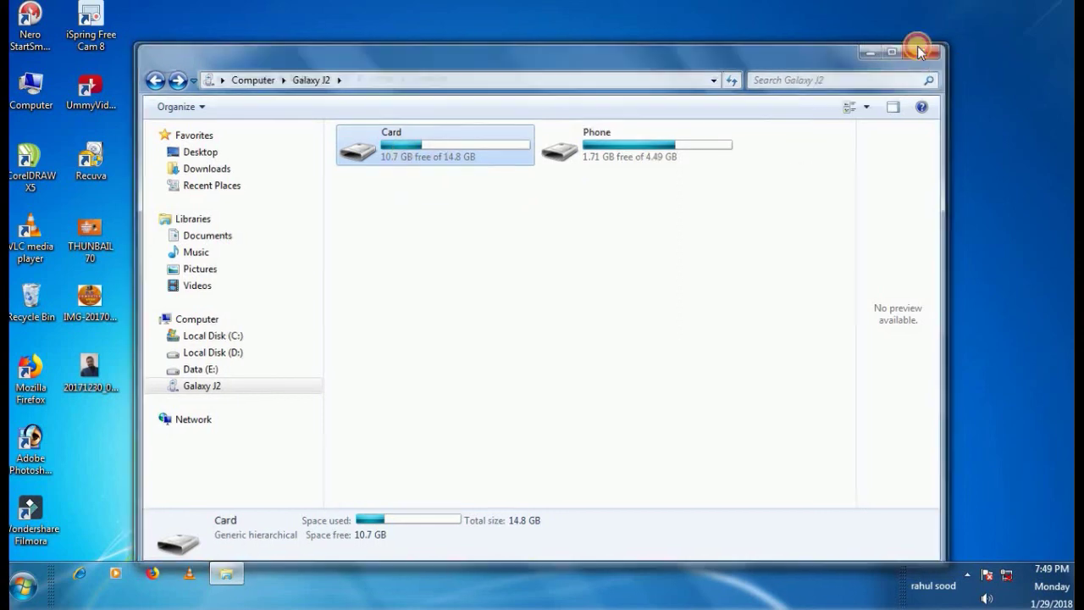
{"action": "left_click", "coordinate": [918, 49]}
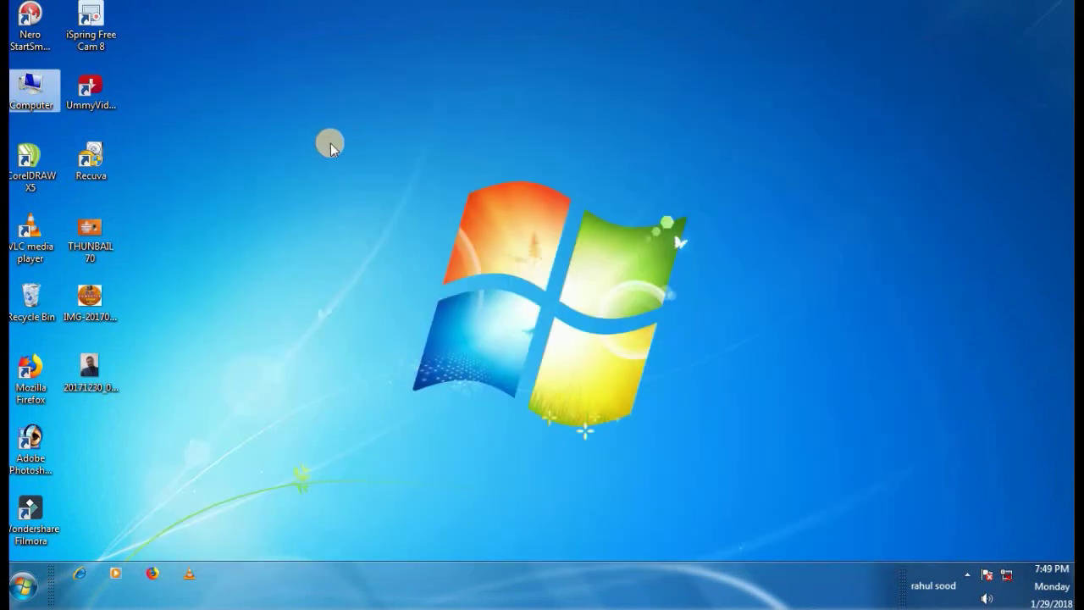
{"action": "right_click", "coordinate": [330, 141]}
{"action": "left_click", "coordinate": [370, 194]}
{"action": "right_click", "coordinate": [244, 133]}
{"action": "left_click", "coordinate": [297, 178]}
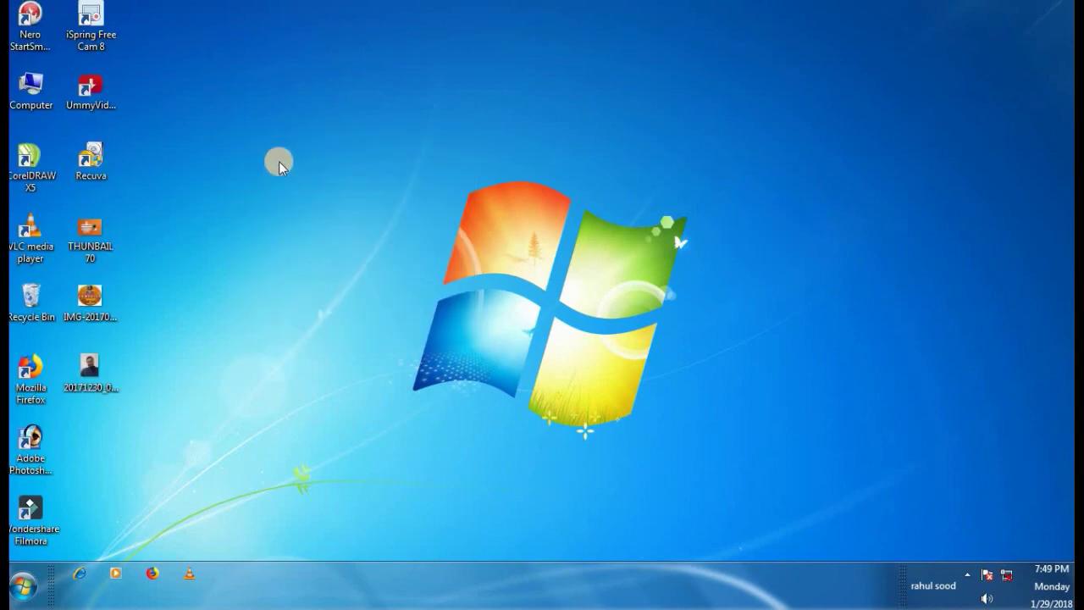
{"action": "left_click", "coordinate": [102, 234]}
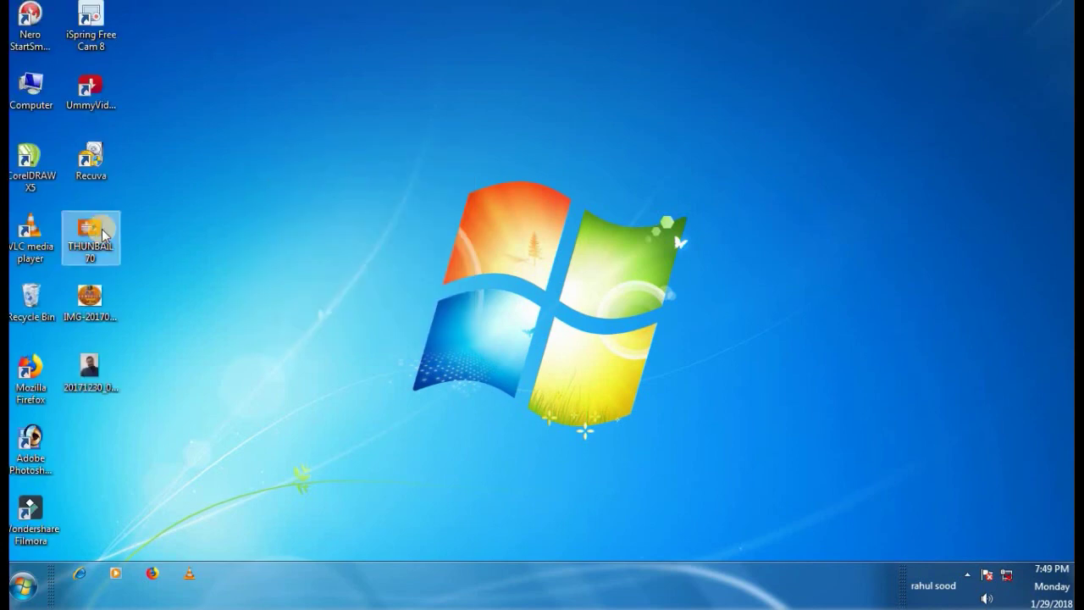
{"action": "left_click", "coordinate": [347, 593]}
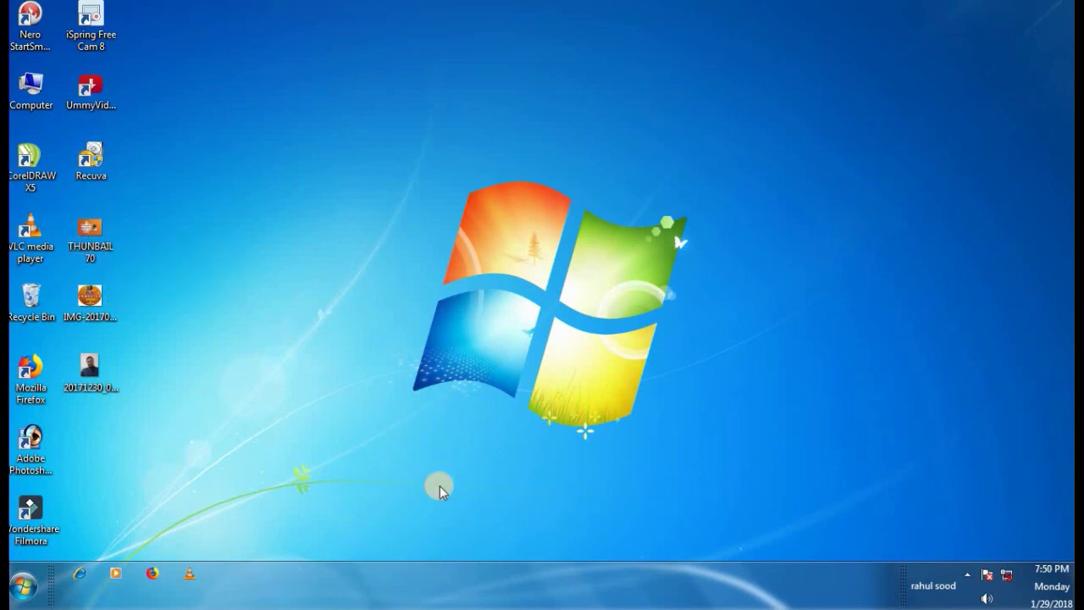
{"action": "left_click", "coordinate": [22, 587]}
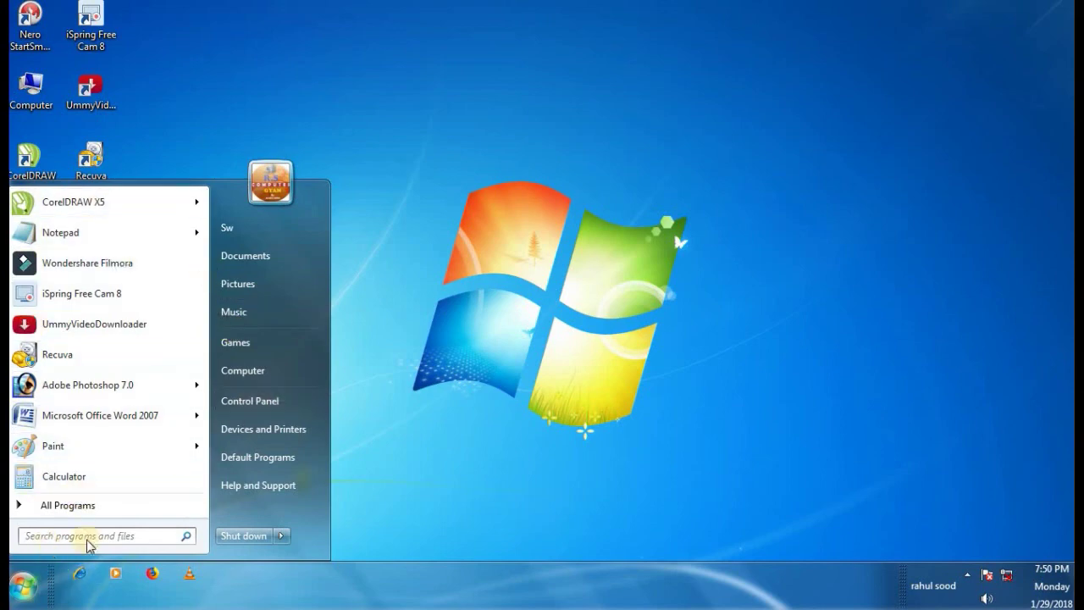
{"action": "double_click", "coordinate": [31, 88]}
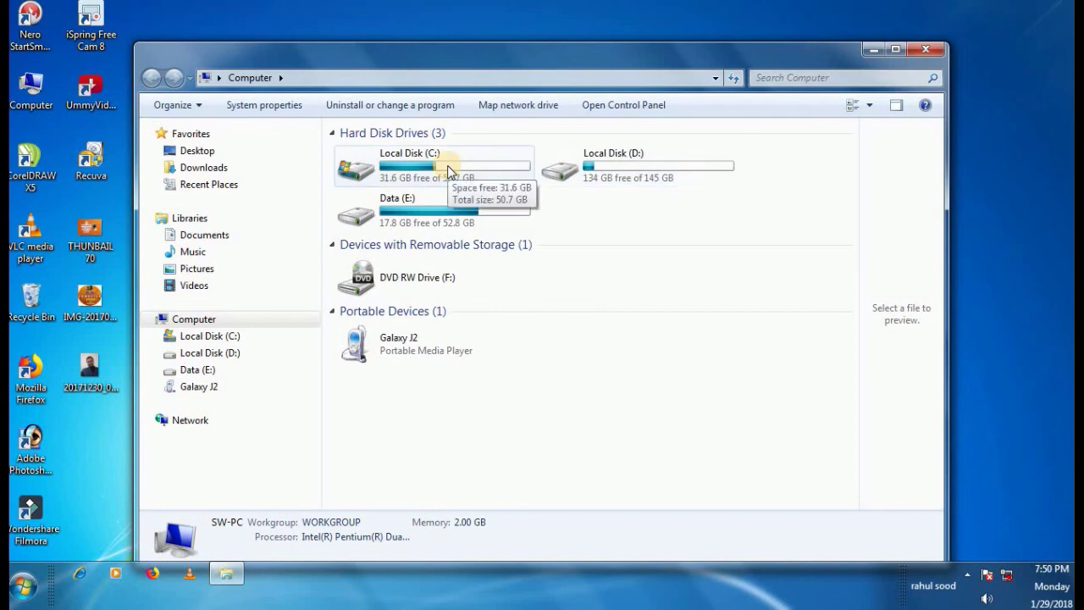
{"action": "double_click", "coordinate": [666, 170]}
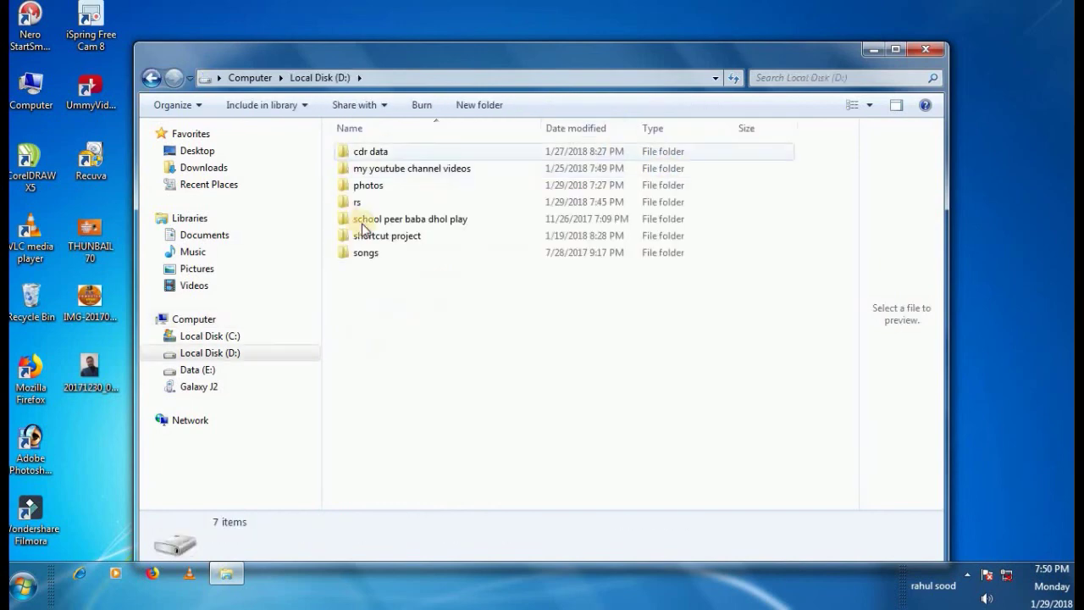
{"action": "left_click", "coordinate": [364, 205]}
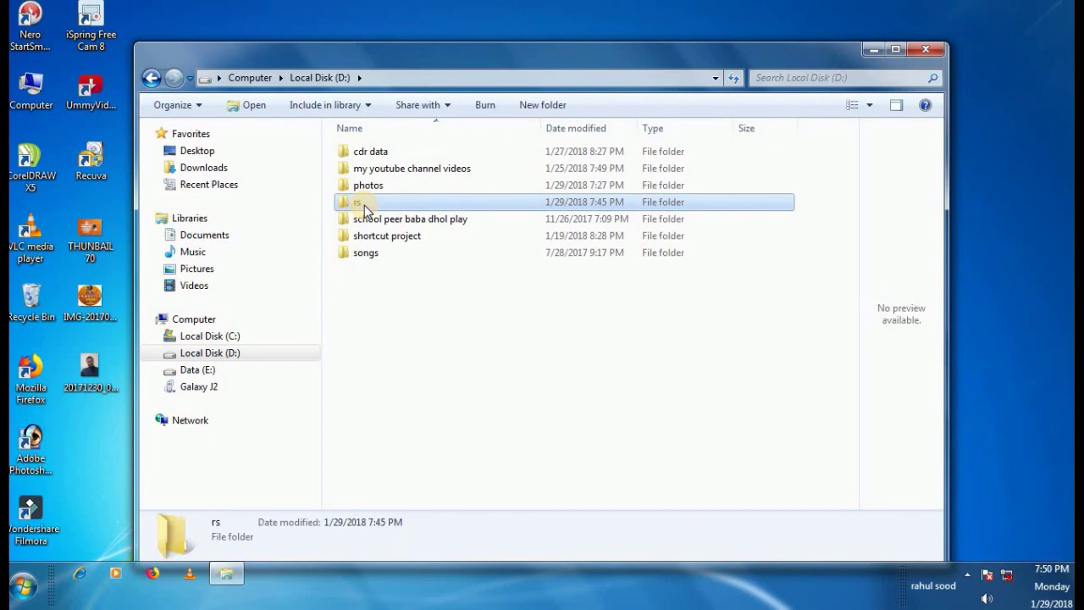
{"action": "left_click", "coordinate": [925, 49]}
{"action": "right_click", "coordinate": [472, 139]}
- Refresh the desktop, open IMG-20170826-WA0000 in Photo Viewer, and nudge its window up
{"action": "left_click", "coordinate": [506, 180]}
{"action": "right_click", "coordinate": [329, 177]}
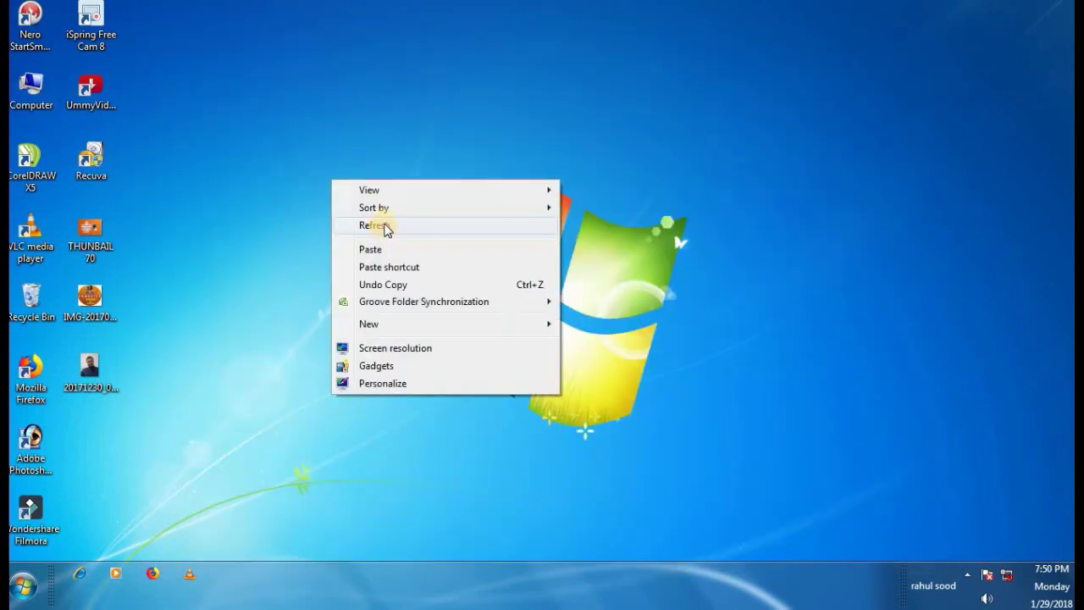
{"action": "left_click", "coordinate": [384, 223]}
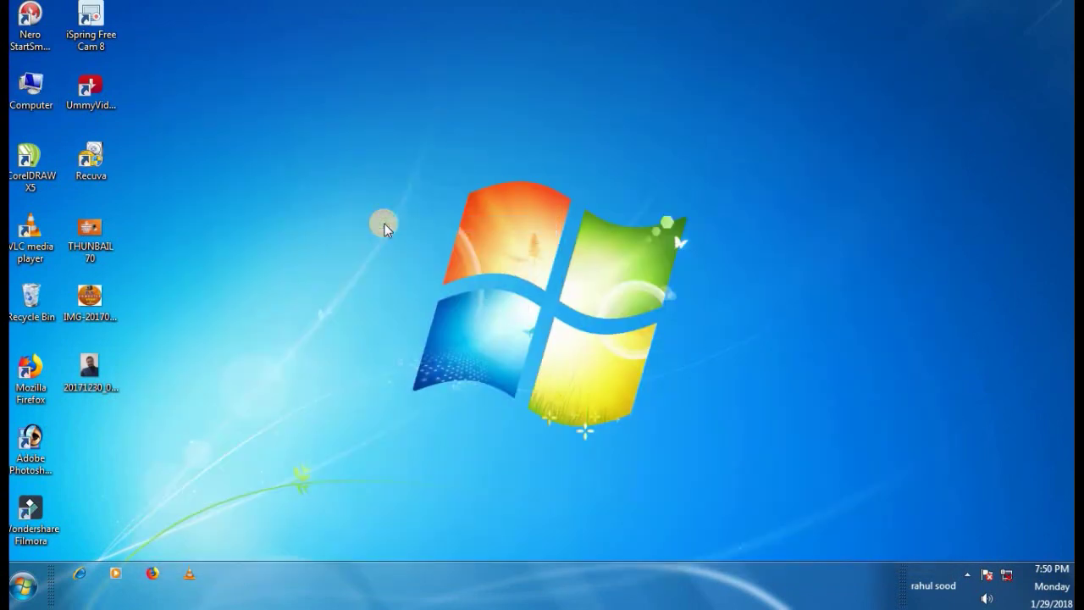
{"action": "double_click", "coordinate": [90, 297]}
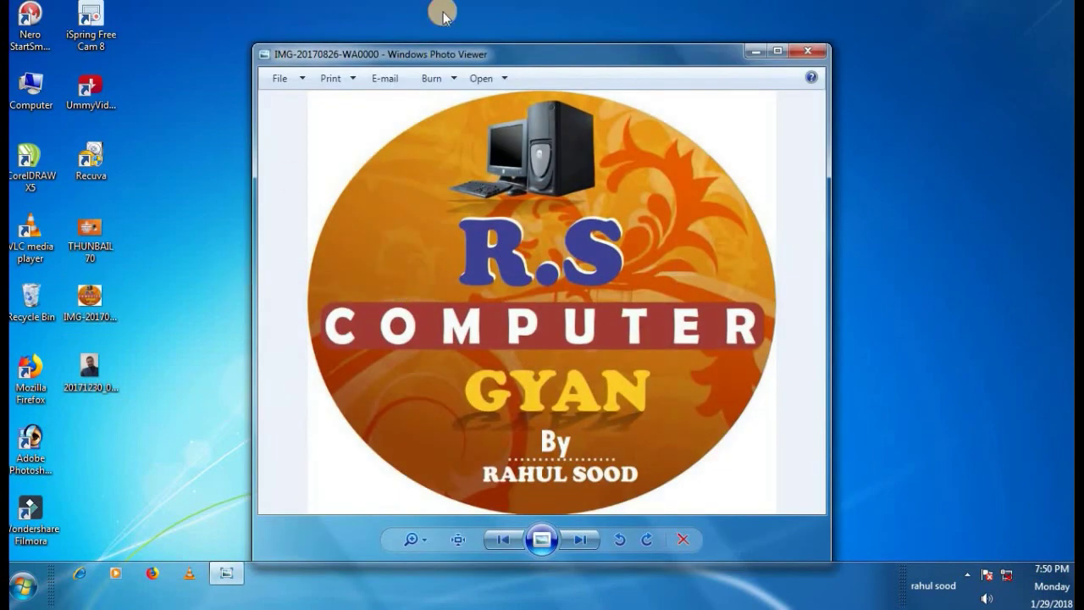
{"action": "left_click_drag", "start_coordinate": [426, 53], "coordinate": [417, 42]}
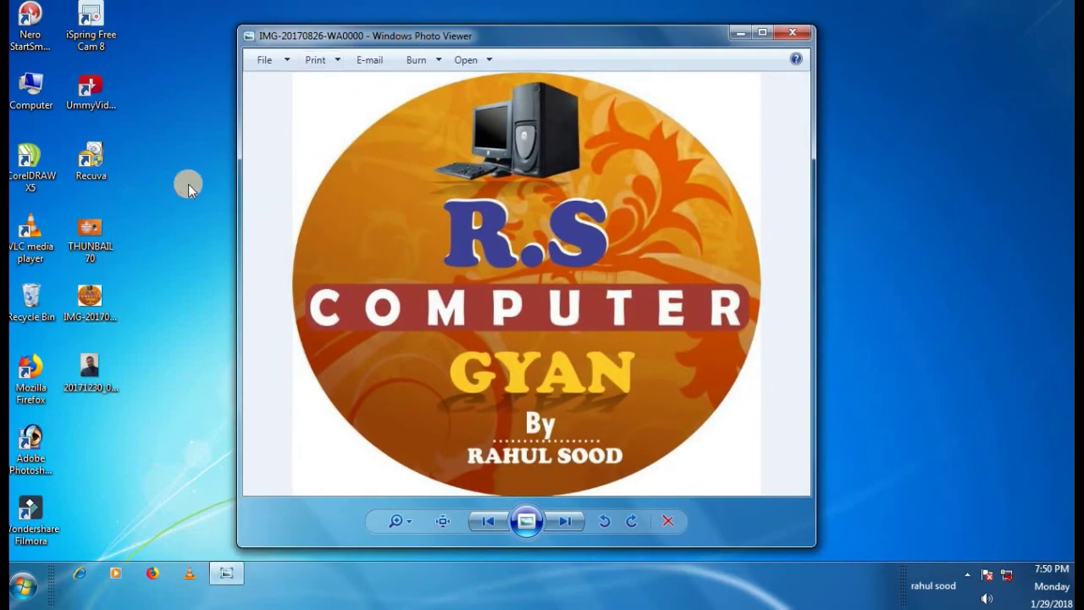